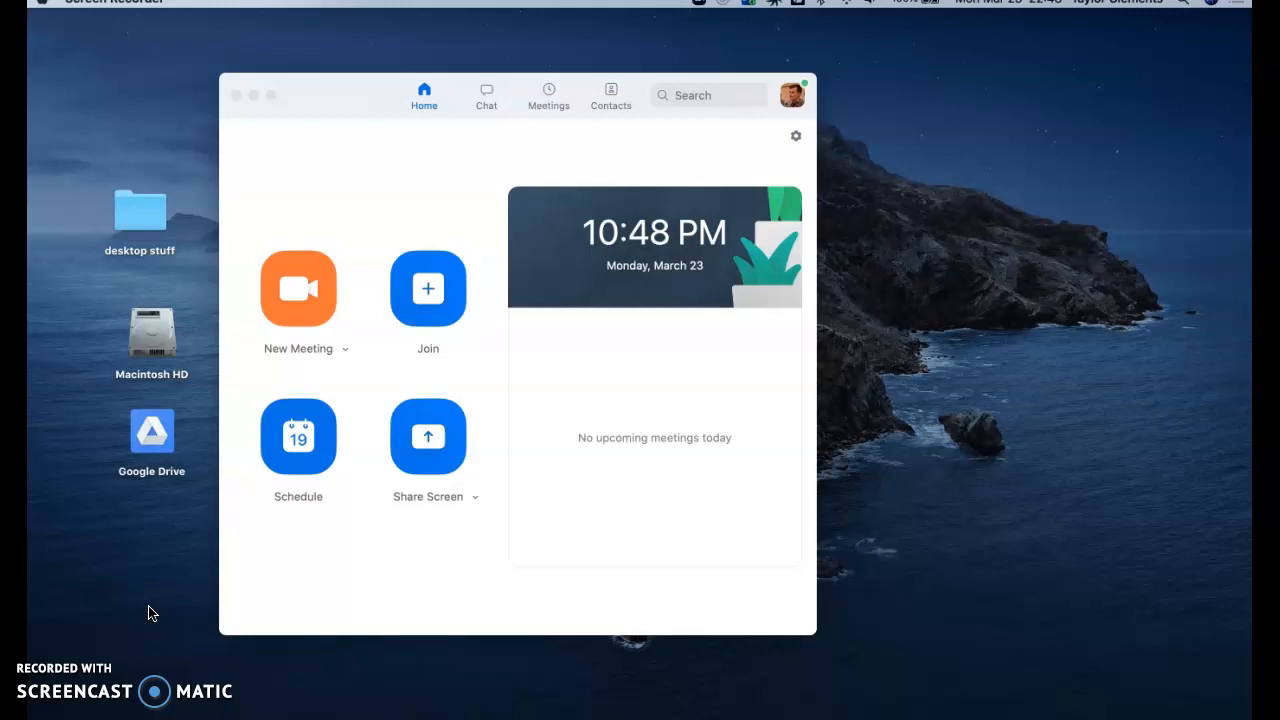
- Open the Zoom client's general settings and follow the link to view more settings on the web
{"action": "left_click", "coordinate": [337, 126]}
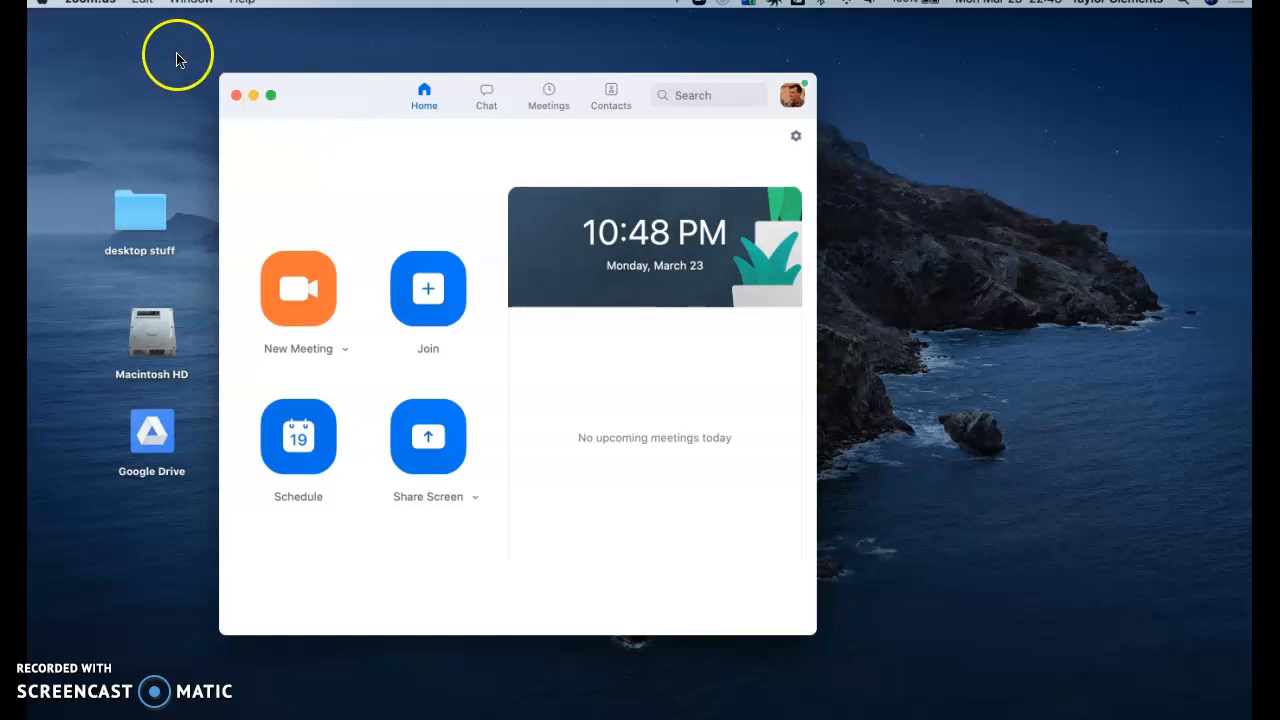
{"action": "left_click", "coordinate": [103, 4]}
{"action": "left_click", "coordinate": [108, 46]}
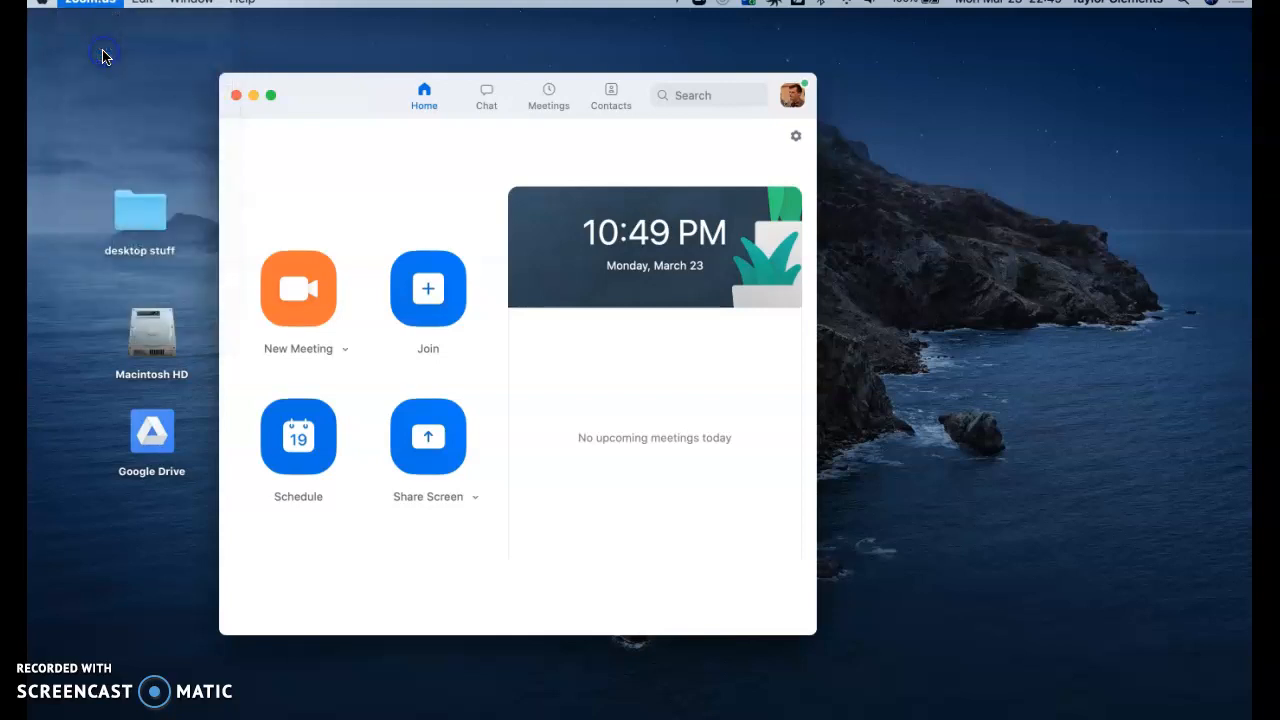
{"action": "left_click_drag", "start_coordinate": [644, 221], "coordinate": [591, 148]}
{"action": "left_click", "coordinate": [500, 191]}
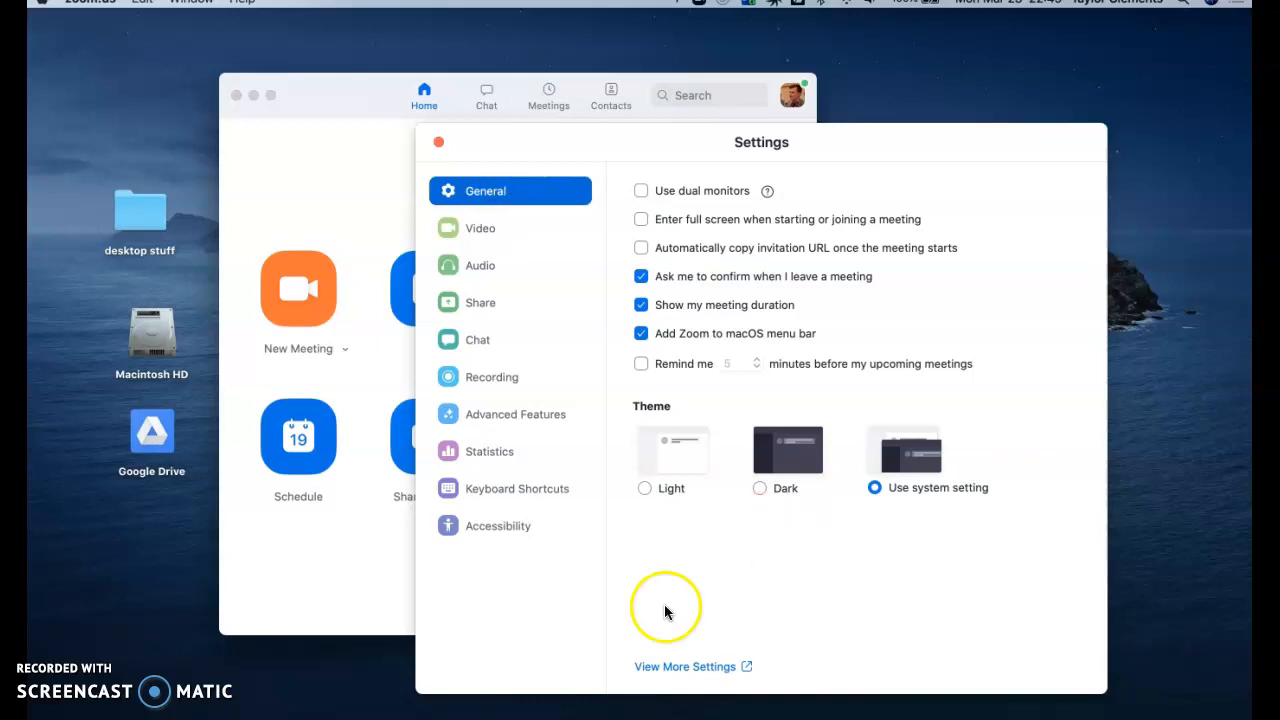
{"action": "left_click", "coordinate": [688, 667]}
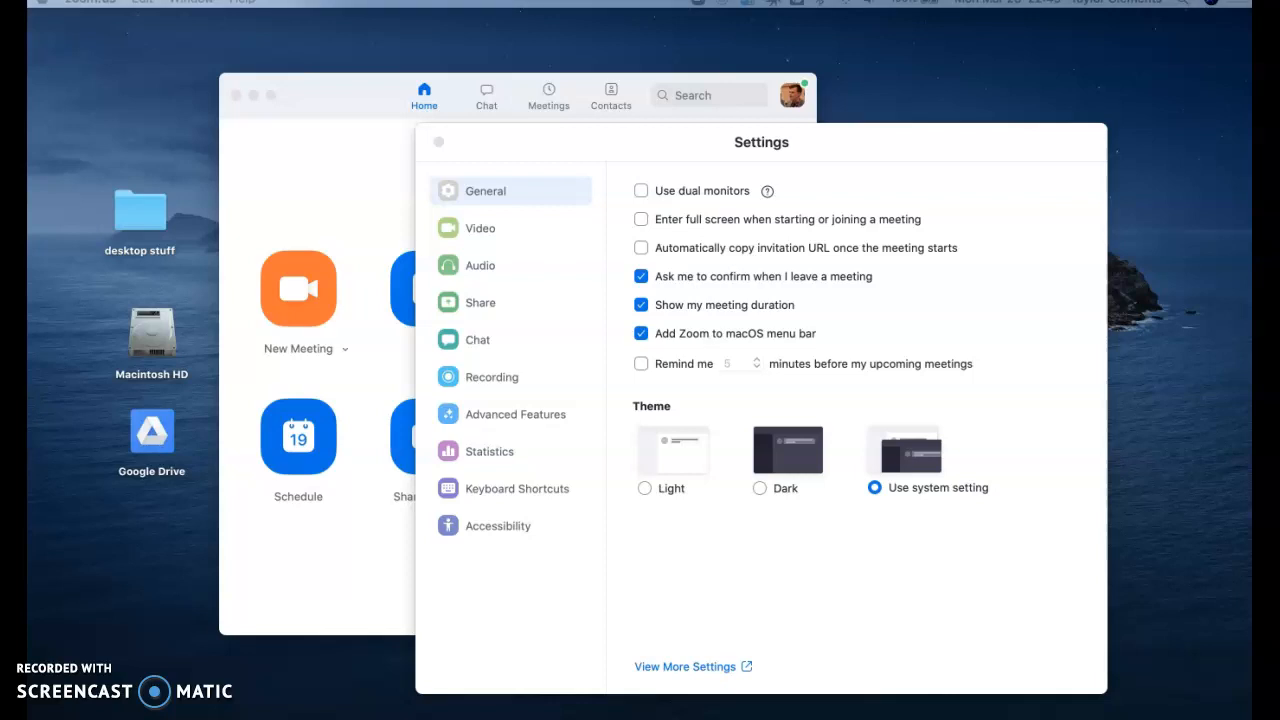
- Arrange and enlarge the browser window, and show the recording section of the web account settings
{"action": "left_click_drag", "start_coordinate": [520, 0], "coordinate": [680, 0]}
{"action": "left_click_drag", "start_coordinate": [440, 0], "coordinate": [276, 33]}
{"action": "left_click_drag", "start_coordinate": [958, 618], "coordinate": [1092, 620]}
{"action": "scroll", "coordinate": [563, 405], "scroll_direction": "down", "scroll_amount": 15}
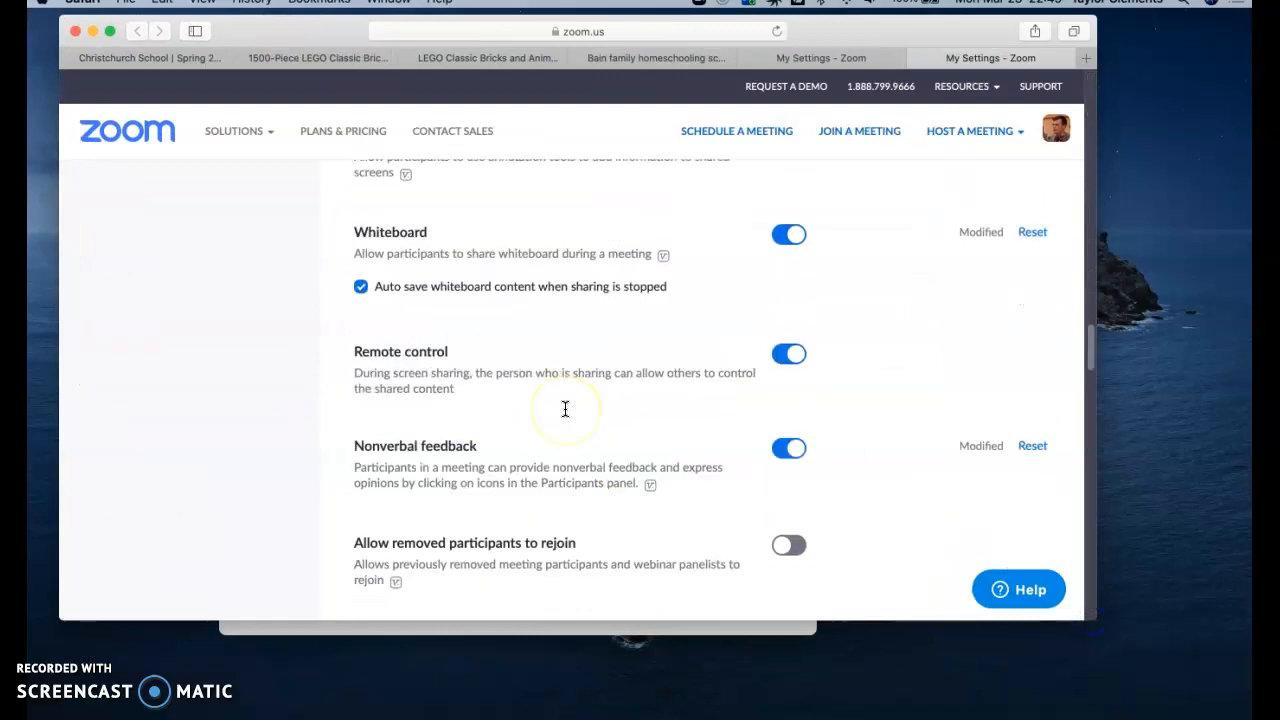
{"action": "scroll", "coordinate": [565, 408], "scroll_direction": "up", "scroll_amount": 8}
{"action": "scroll", "coordinate": [565, 408], "scroll_direction": "up", "scroll_amount": 10}
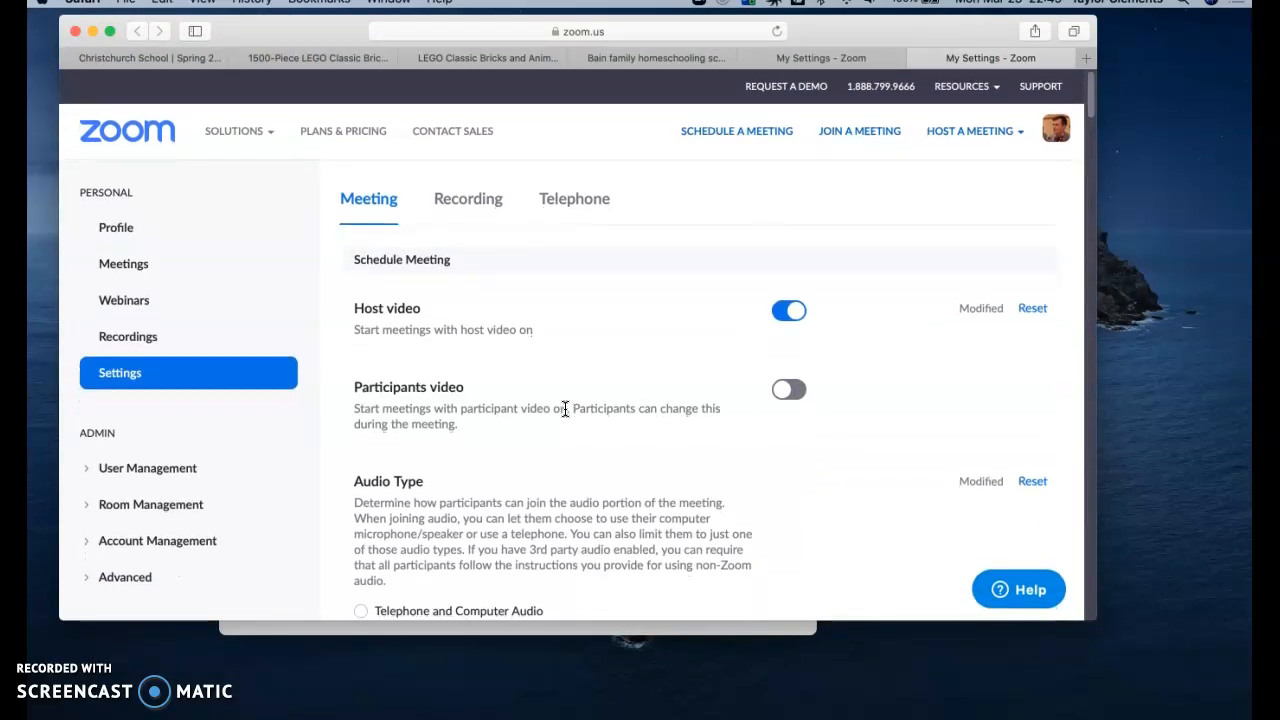
{"action": "left_click", "coordinate": [460, 200]}
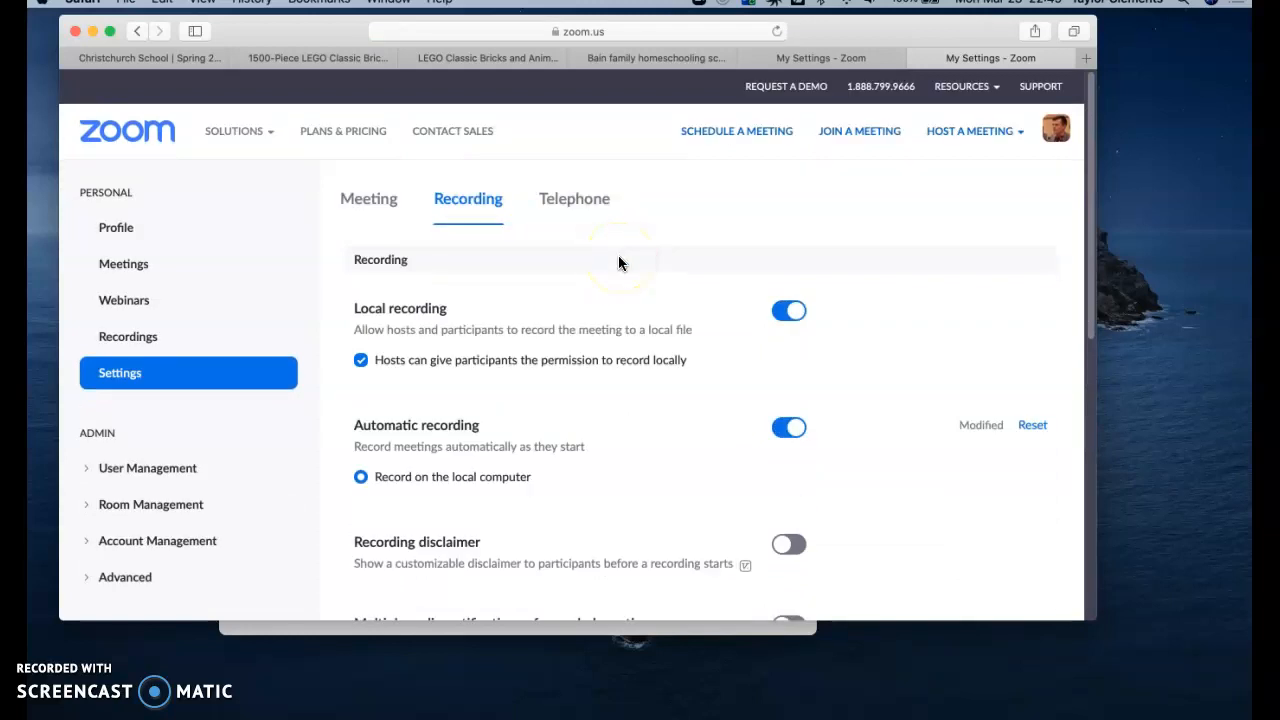
- Review the local recording and automatic recording options in the web account settings
{"action": "scroll", "coordinate": [752, 357], "scroll_direction": "down", "scroll_amount": 1}
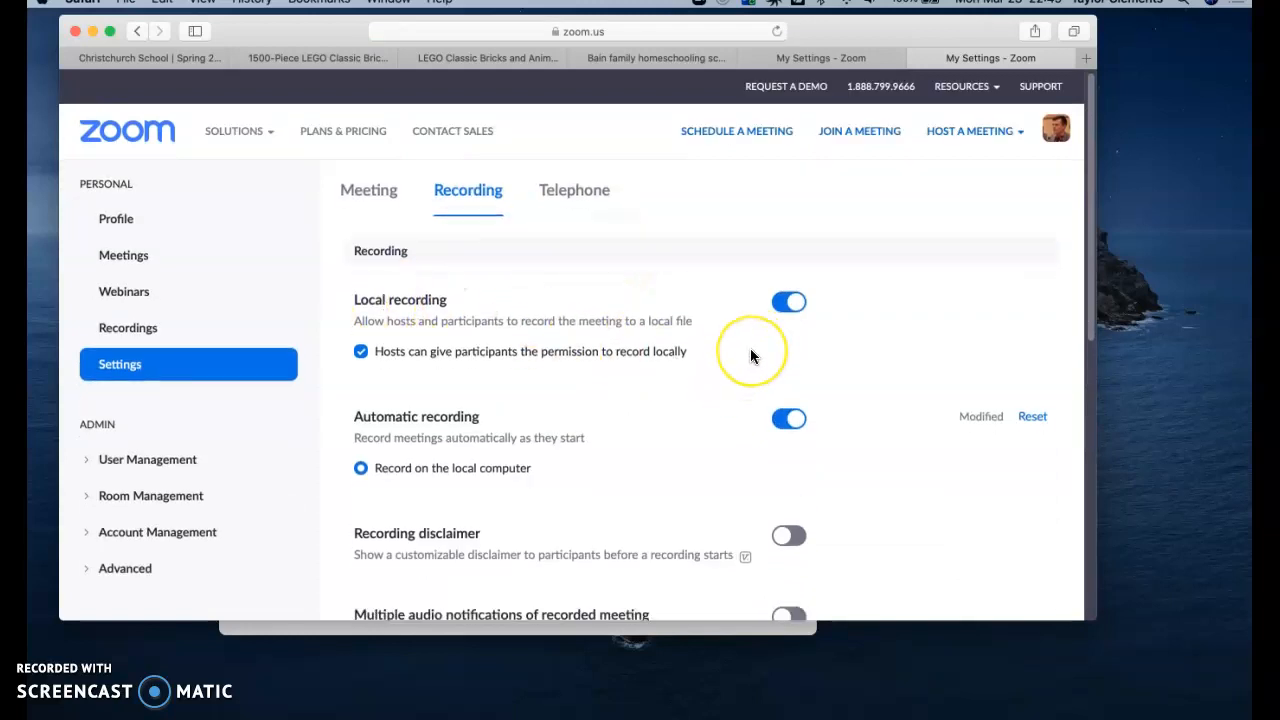
{"action": "scroll", "coordinate": [752, 357], "scroll_direction": "down", "scroll_amount": 1}
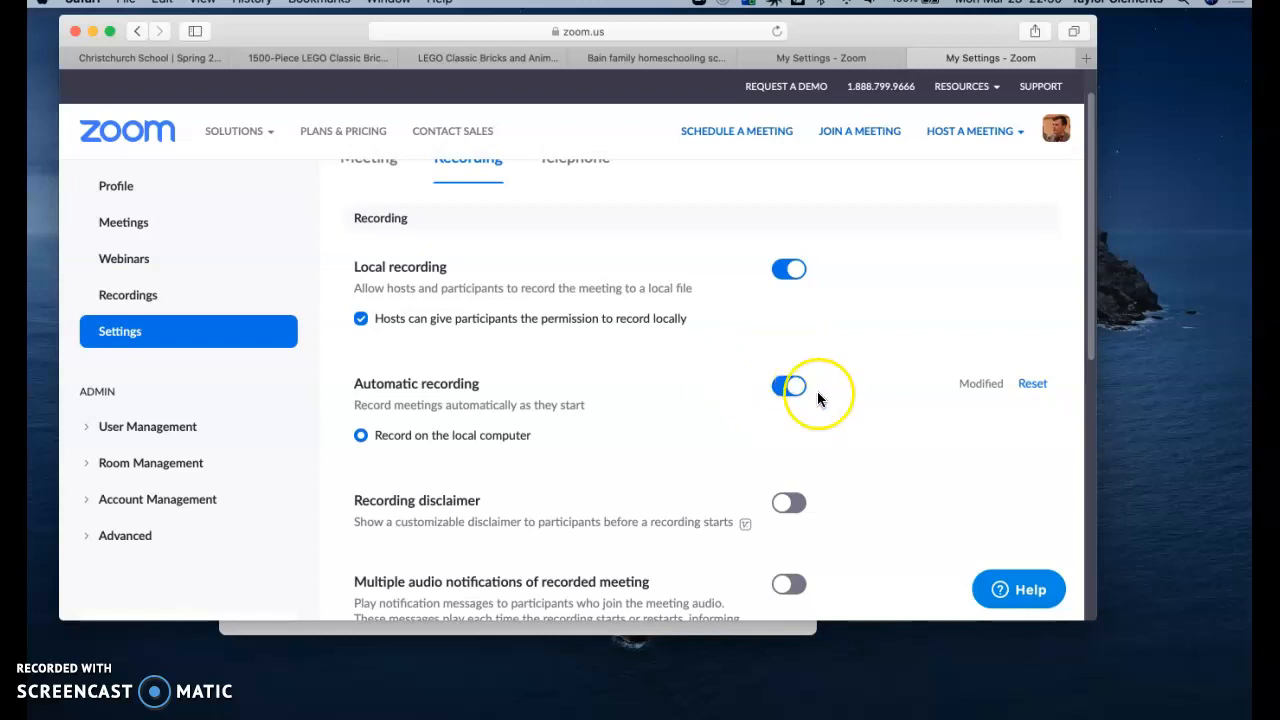
{"action": "scroll", "coordinate": [686, 388], "scroll_direction": "down", "scroll_amount": 1}
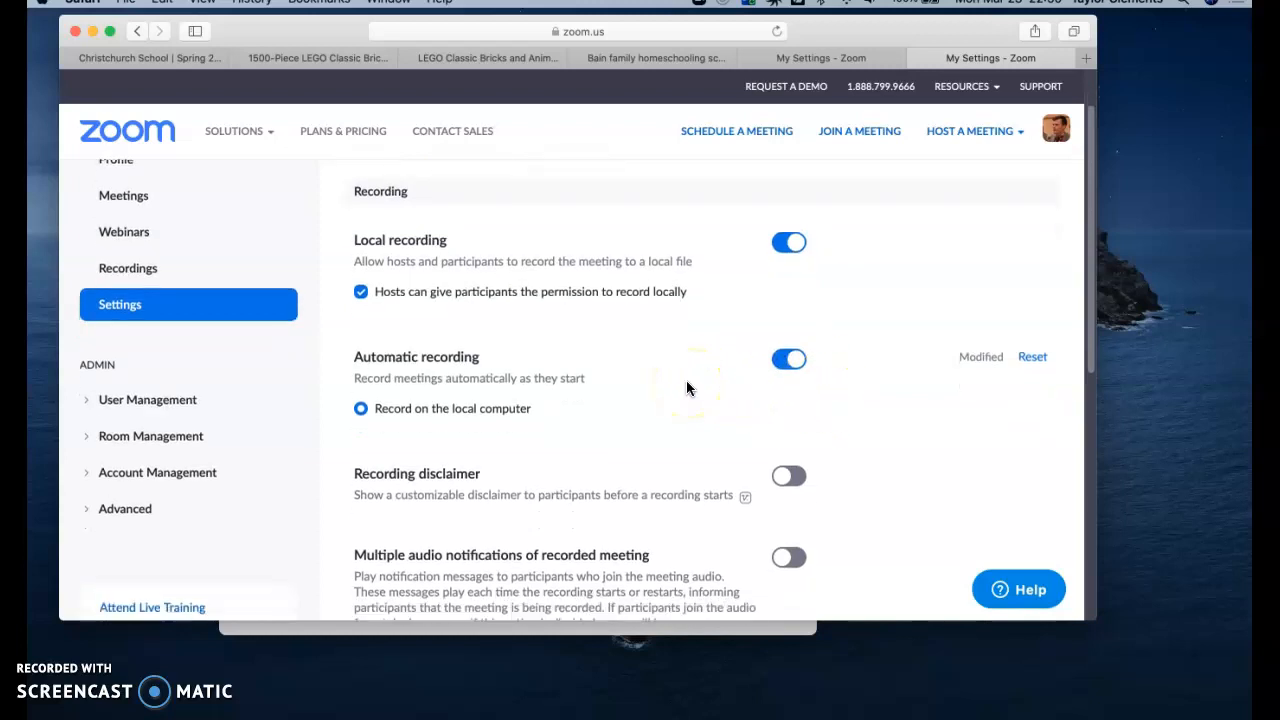
{"action": "scroll", "coordinate": [686, 388], "scroll_direction": "down", "scroll_amount": 3}
{"action": "scroll", "coordinate": [686, 388], "scroll_direction": "up", "scroll_amount": 5}
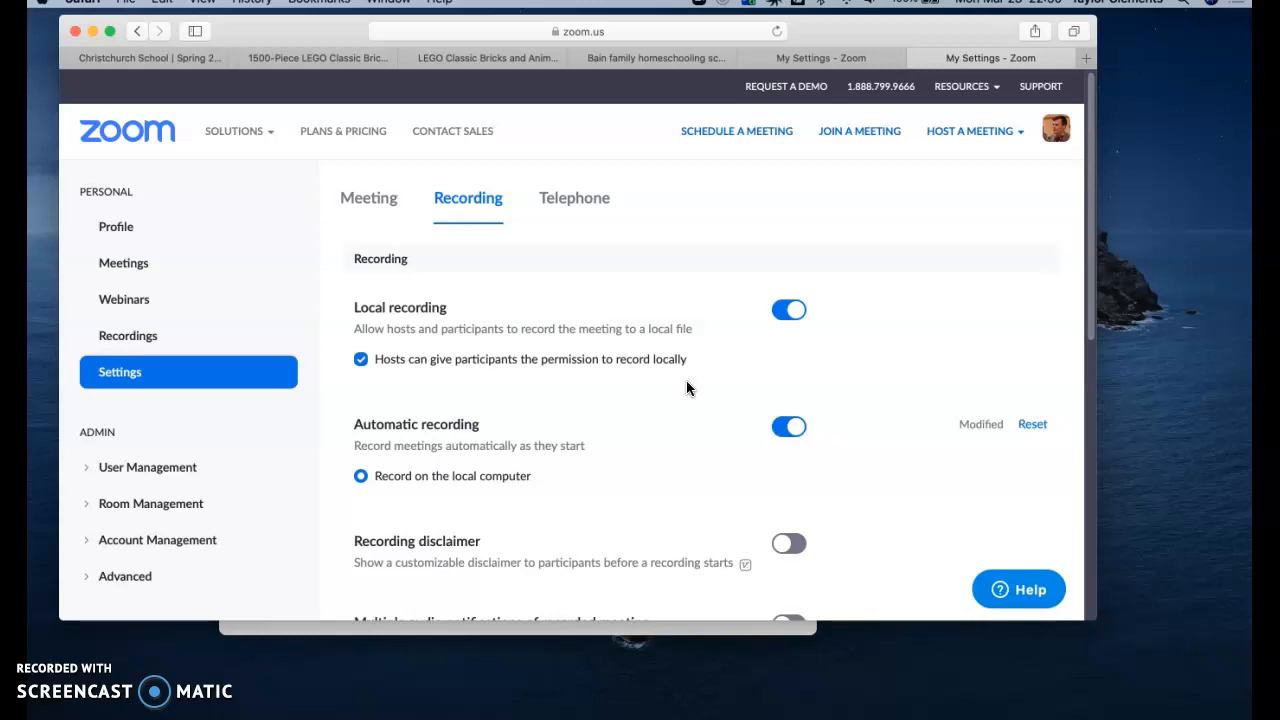
{"action": "key", "text": "XF86AudioLowerVolume"}
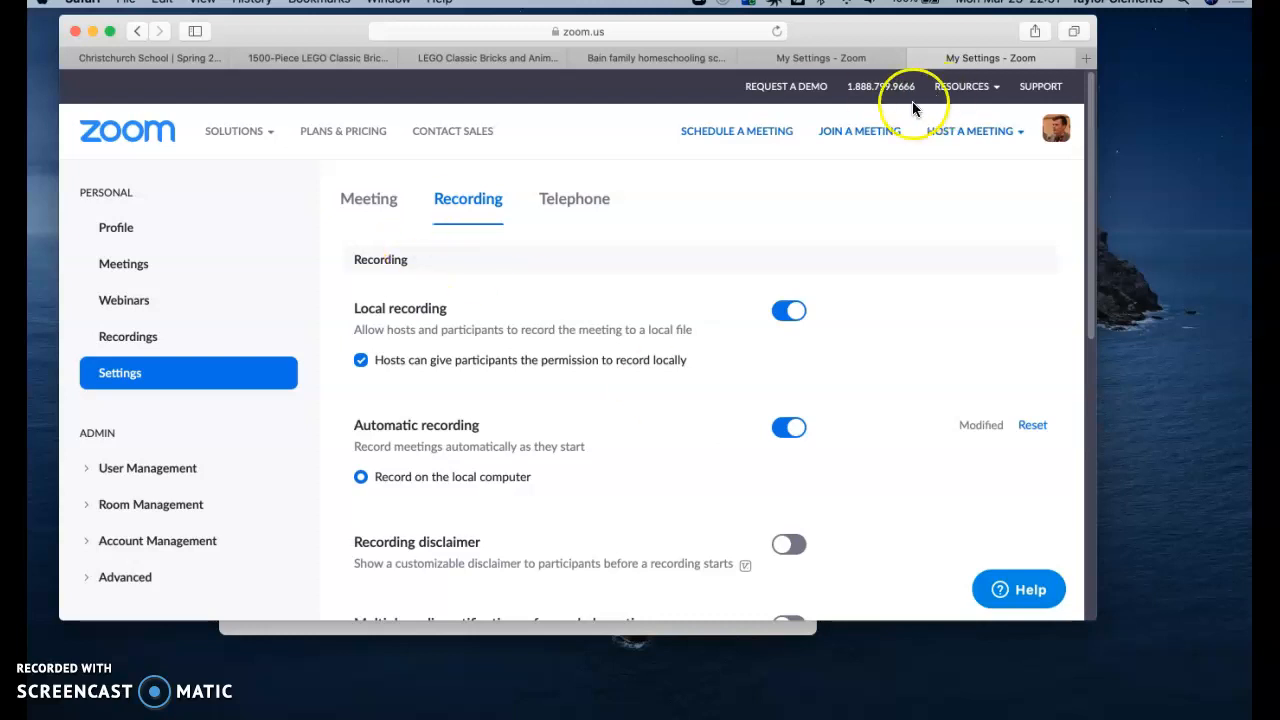
- Return to the Zoom desktop client, open its recording settings and check the storage location choices
{"action": "left_click_drag", "start_coordinate": [853, 35], "coordinate": [1279, 0]}
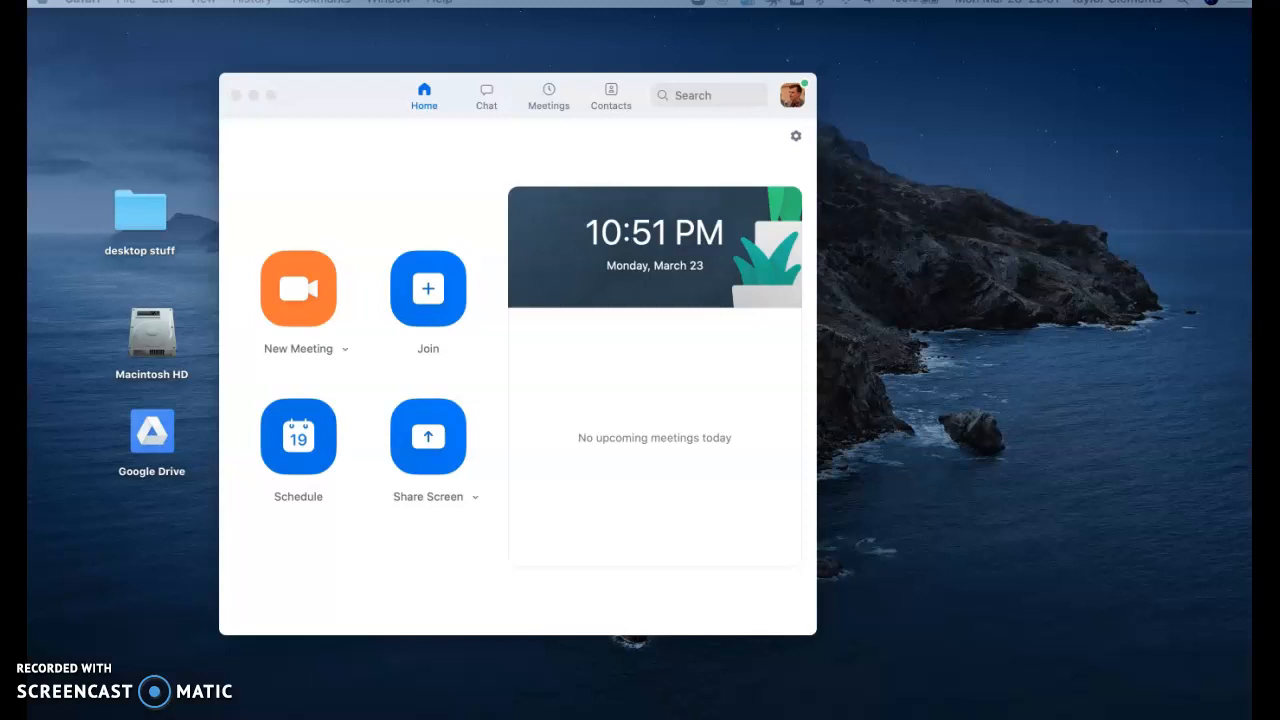
{"action": "left_click", "coordinate": [370, 226]}
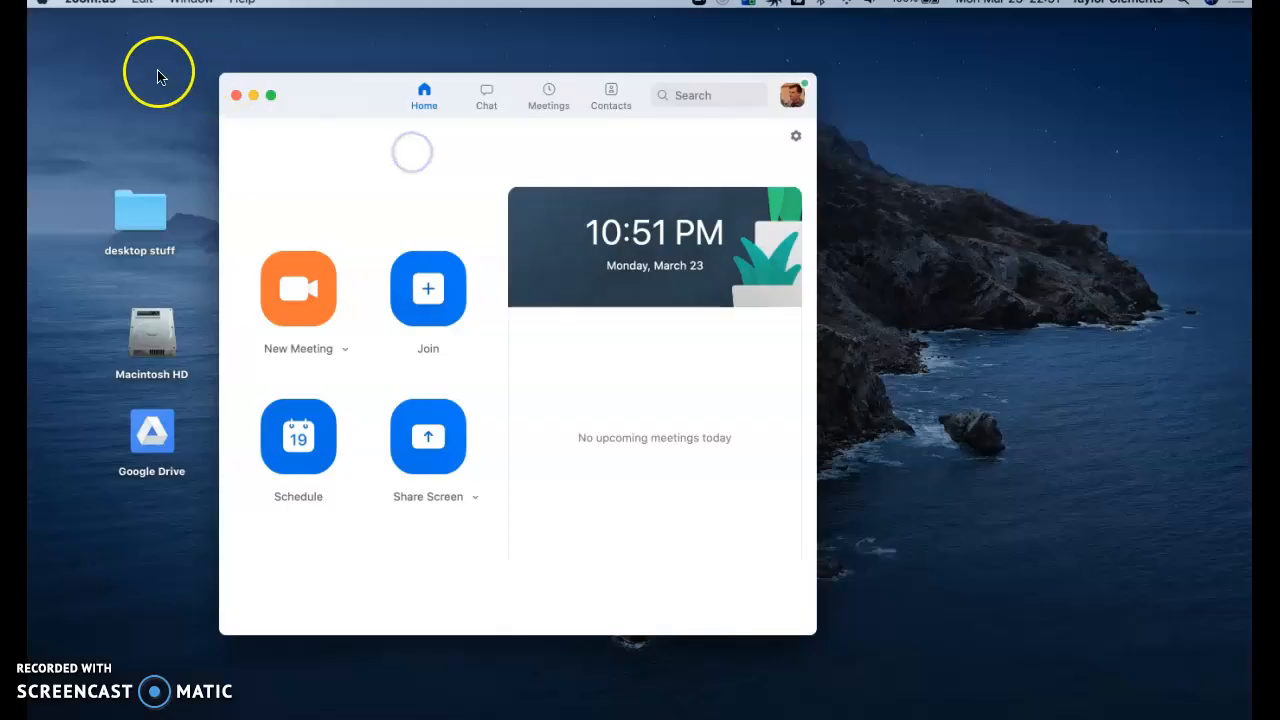
{"action": "left_click", "coordinate": [90, 2]}
{"action": "left_click", "coordinate": [100, 46]}
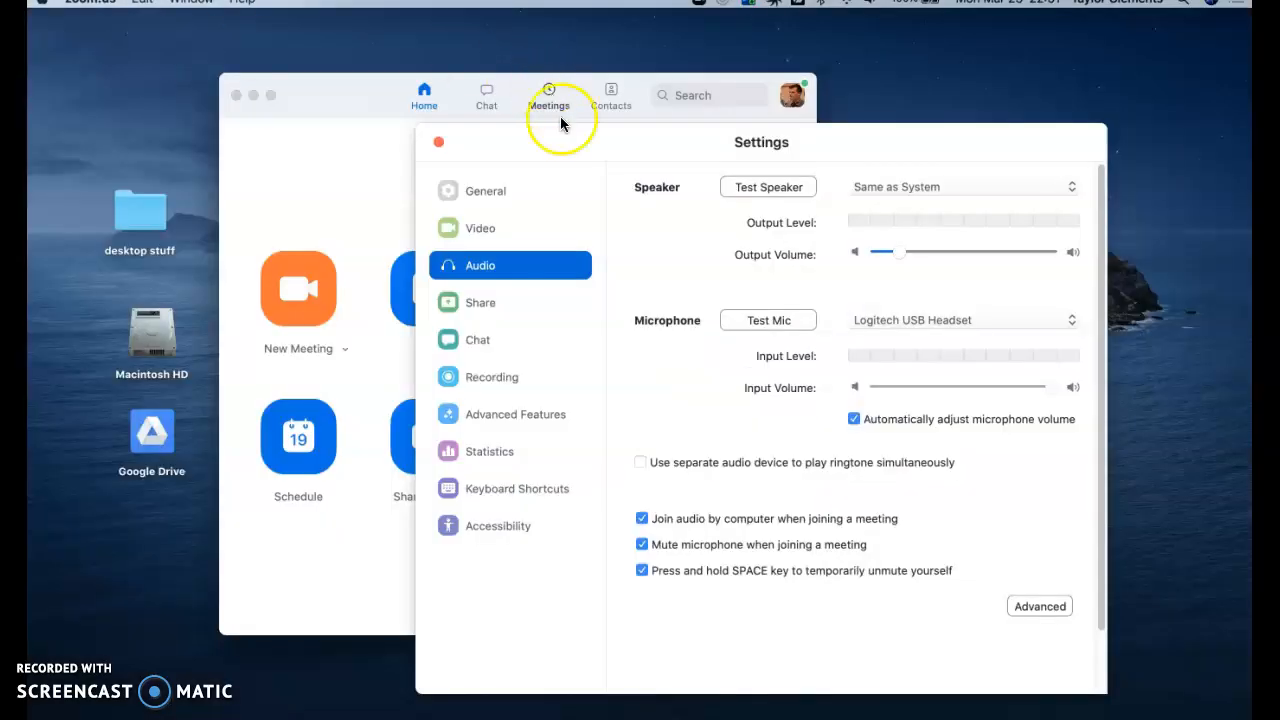
{"action": "left_click_drag", "start_coordinate": [583, 153], "coordinate": [486, 135]}
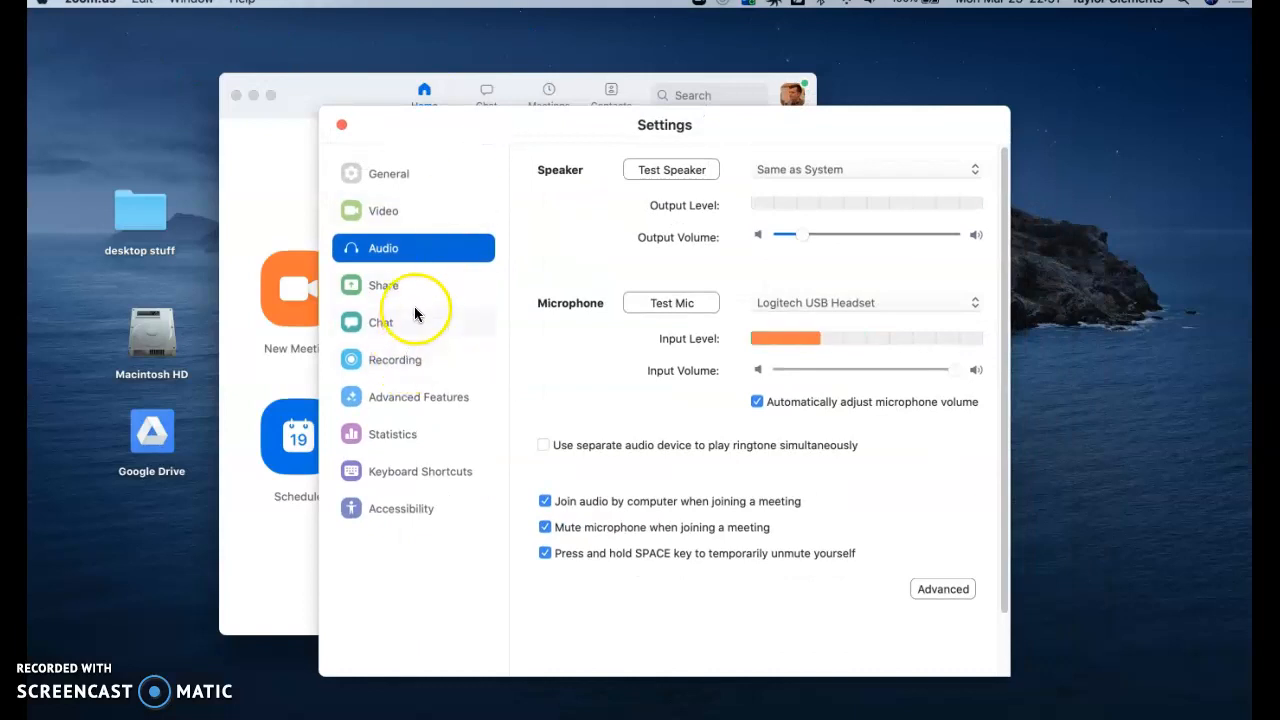
{"action": "left_click", "coordinate": [406, 360]}
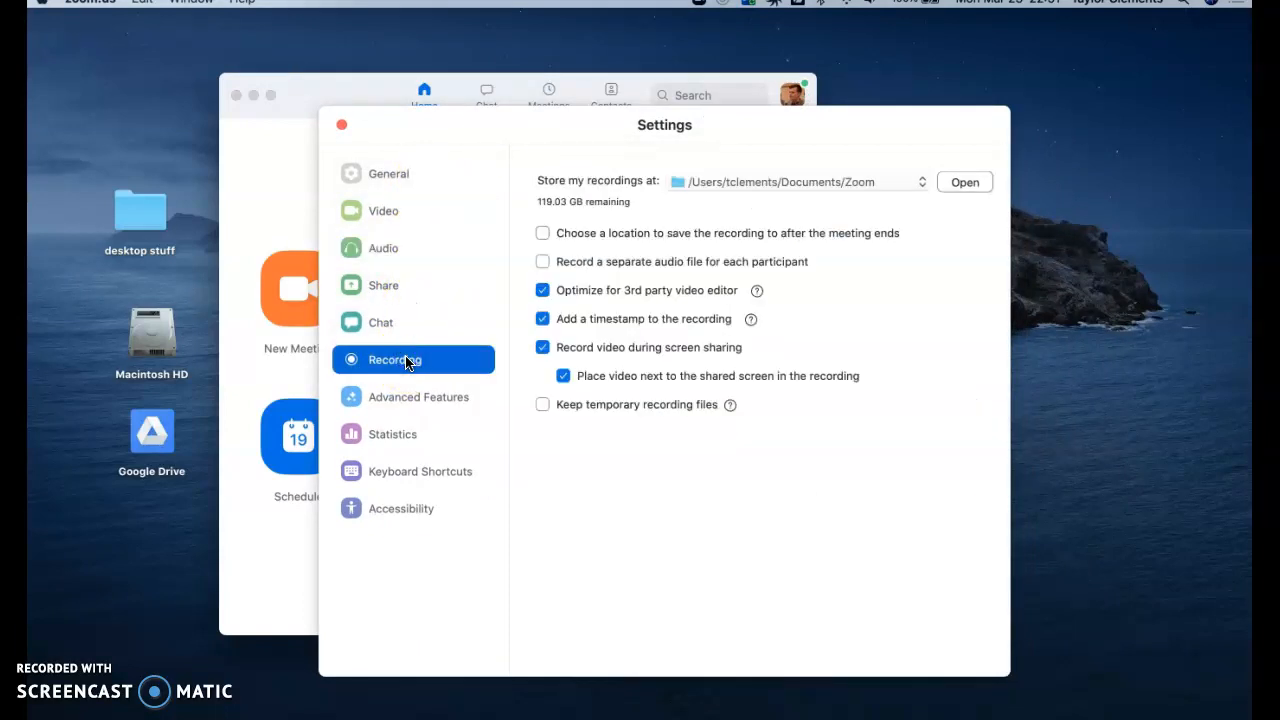
{"action": "left_click", "coordinate": [806, 181]}
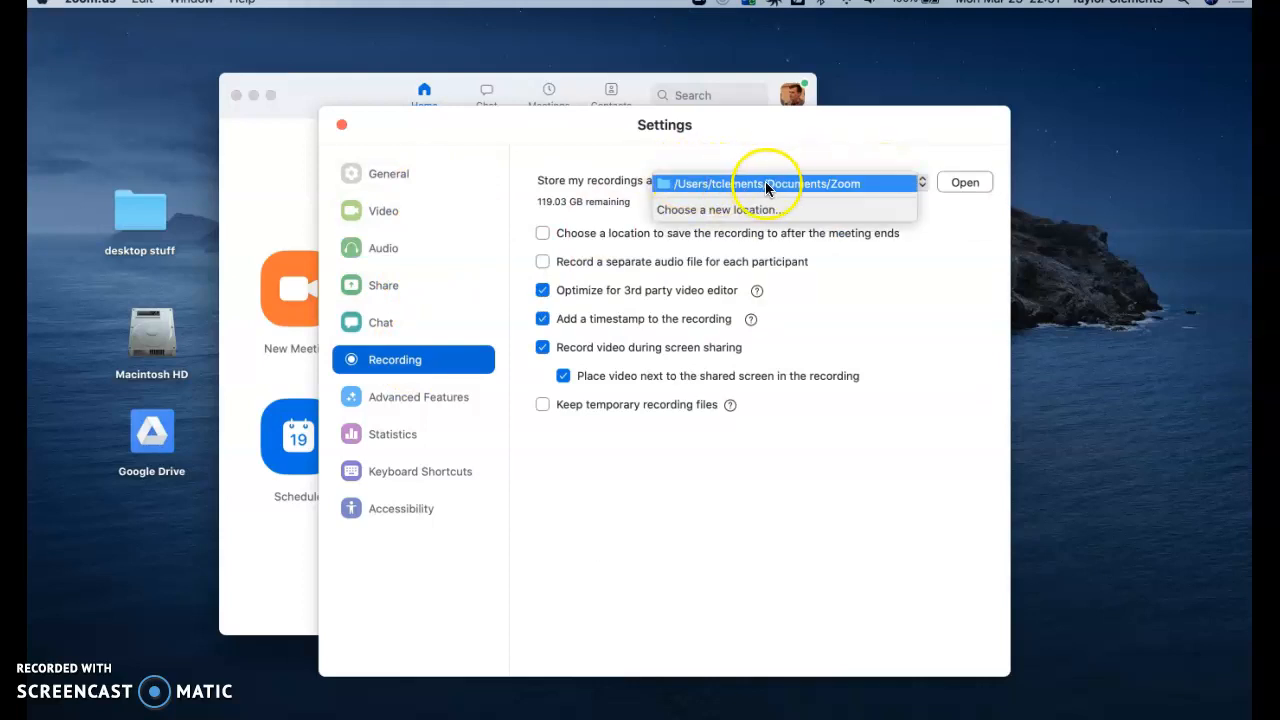
{"action": "left_click", "coordinate": [828, 150]}
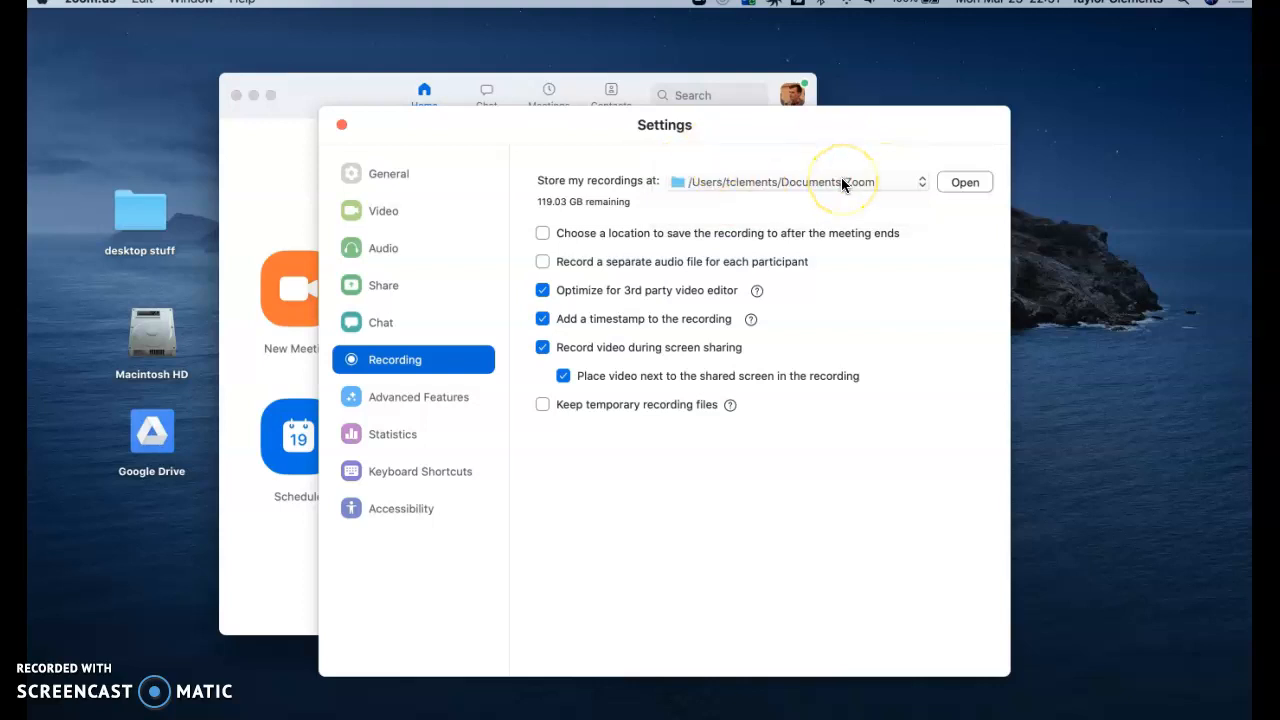
- Create a new folder on the desktop and name it ZOOMRECORDINGS
{"action": "right_click", "coordinate": [971, 72]}
{"action": "left_click", "coordinate": [985, 77]}
{"action": "left_click", "coordinate": [978, 96]}
{"action": "right_click", "coordinate": [970, 113]}
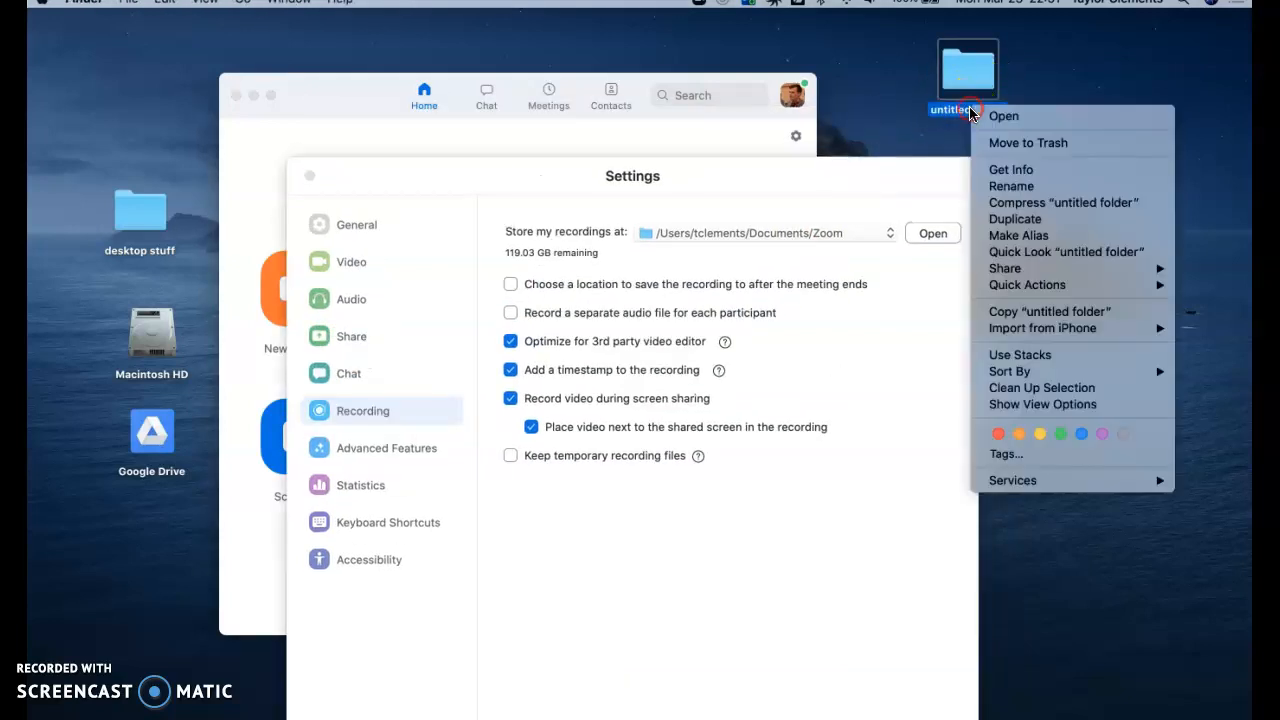
{"action": "left_click", "coordinate": [1020, 186]}
{"action": "type", "text": "ZOOMRECORDINGS"}
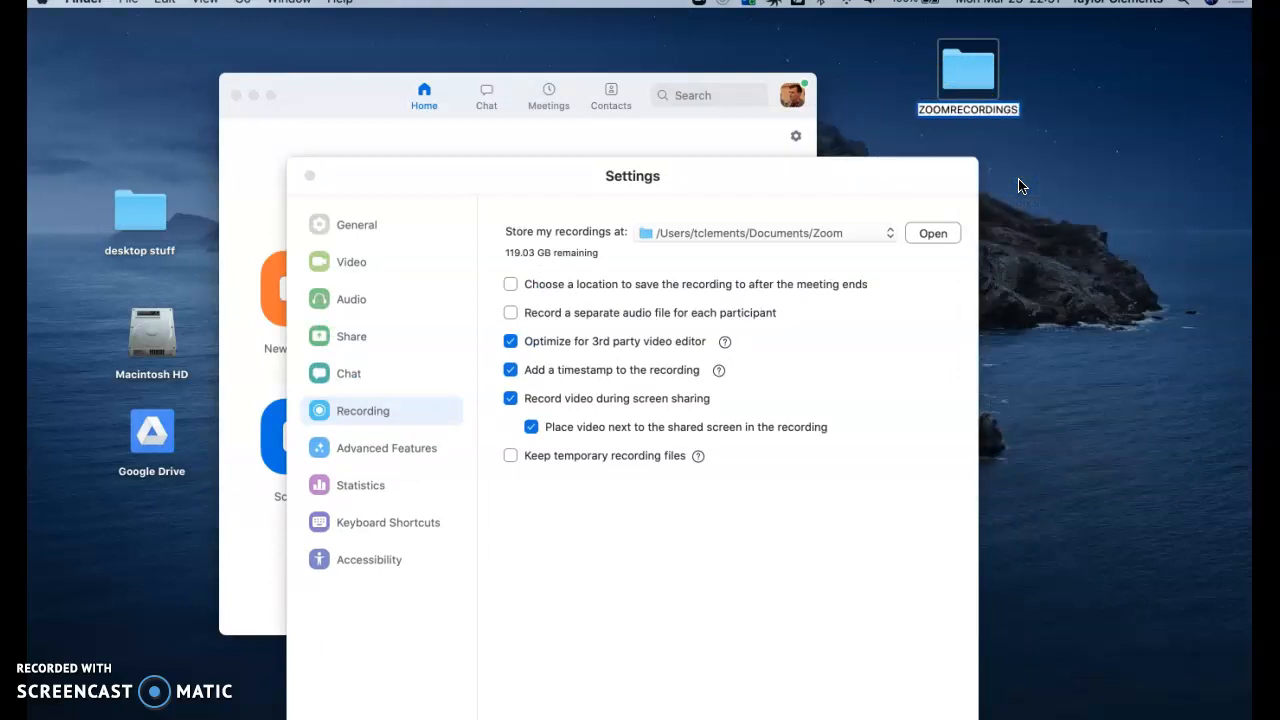
{"action": "key", "text": "Return"}
- Set the storage location for Zoom recordings to the ZOOMRECORDINGS folder on the desktop
{"action": "left_click", "coordinate": [899, 230]}
{"action": "left_click_drag", "start_coordinate": [829, 172], "coordinate": [822, 76]}
{"action": "left_click", "coordinate": [781, 146]}
{"action": "left_click", "coordinate": [767, 168]}
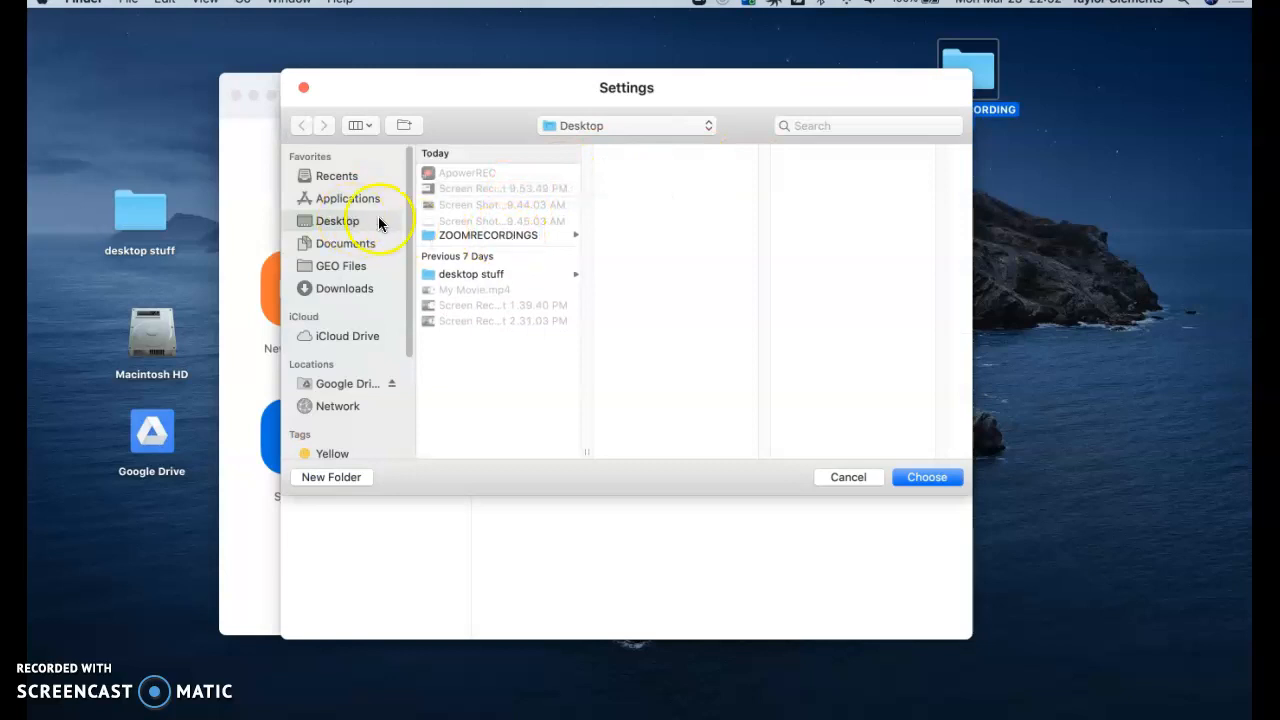
{"action": "left_click", "coordinate": [489, 234]}
{"action": "left_click", "coordinate": [928, 478]}
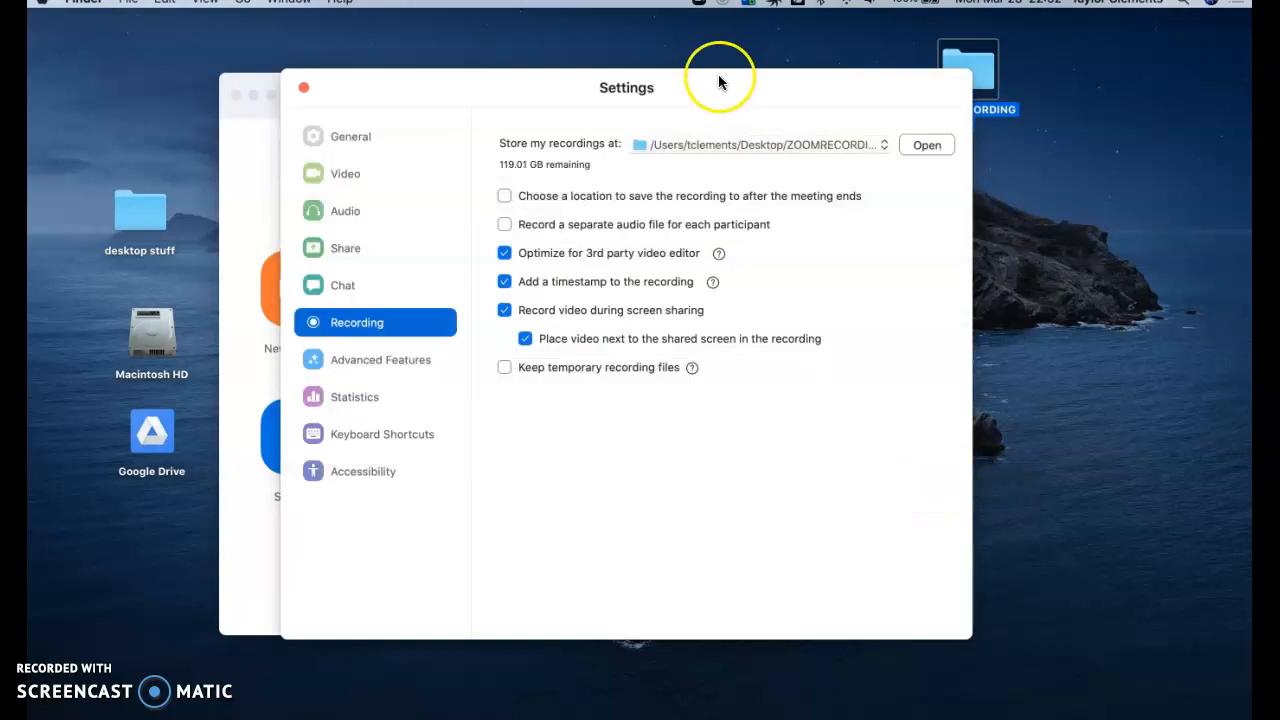
{"action": "left_click_drag", "start_coordinate": [720, 84], "coordinate": [648, 75]}
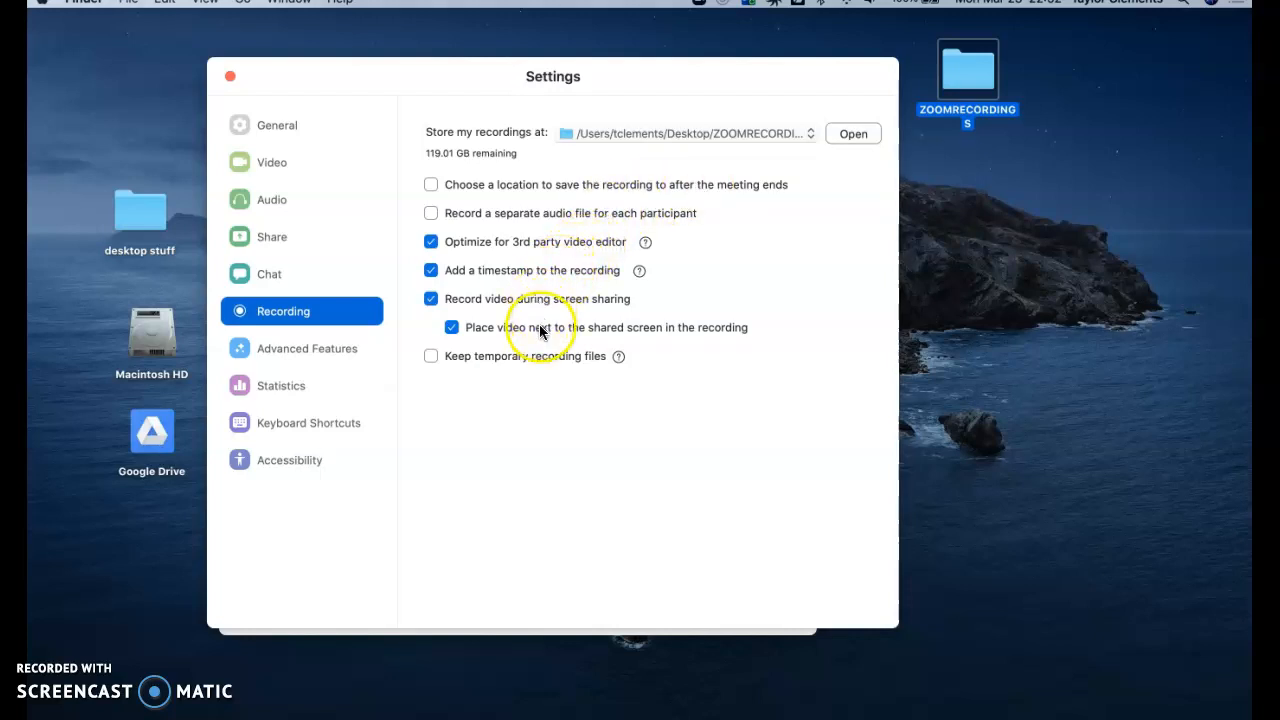
- Leave the settings and record a short test meeting by starting a new meeting and ending it
{"action": "left_click", "coordinate": [229, 77]}
{"action": "left_click", "coordinate": [299, 289]}
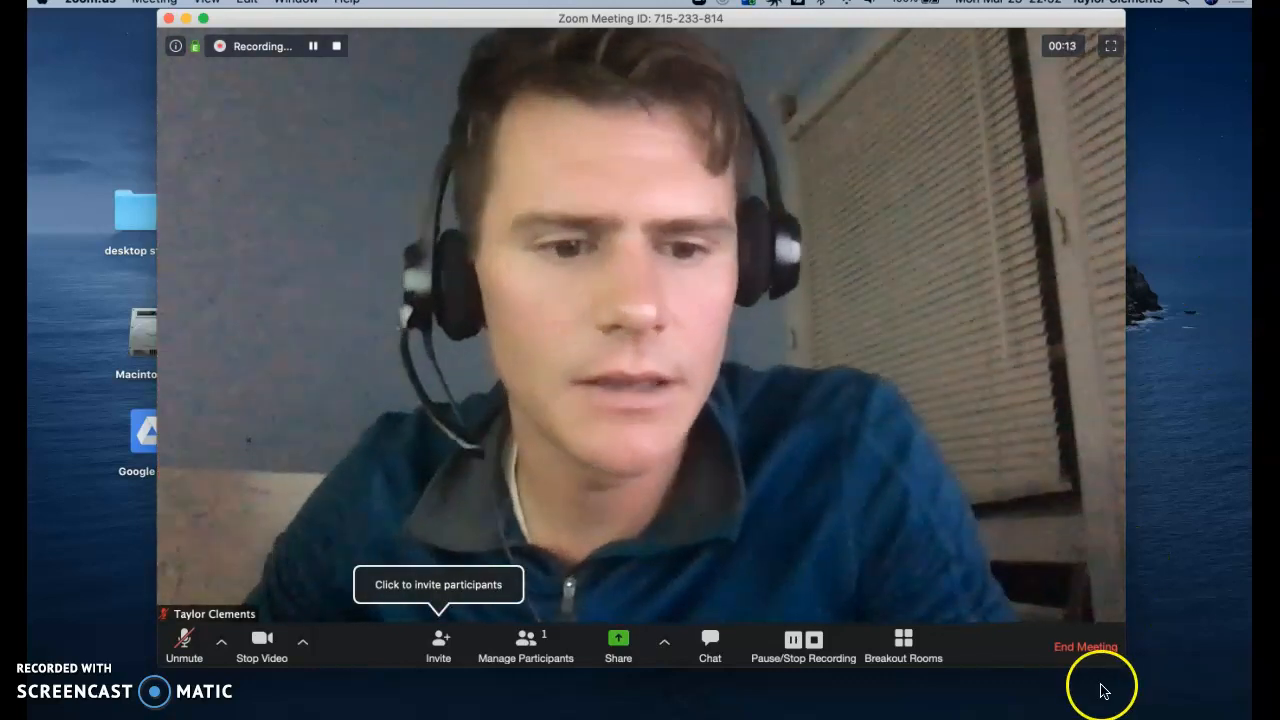
{"action": "left_click", "coordinate": [1090, 649]}
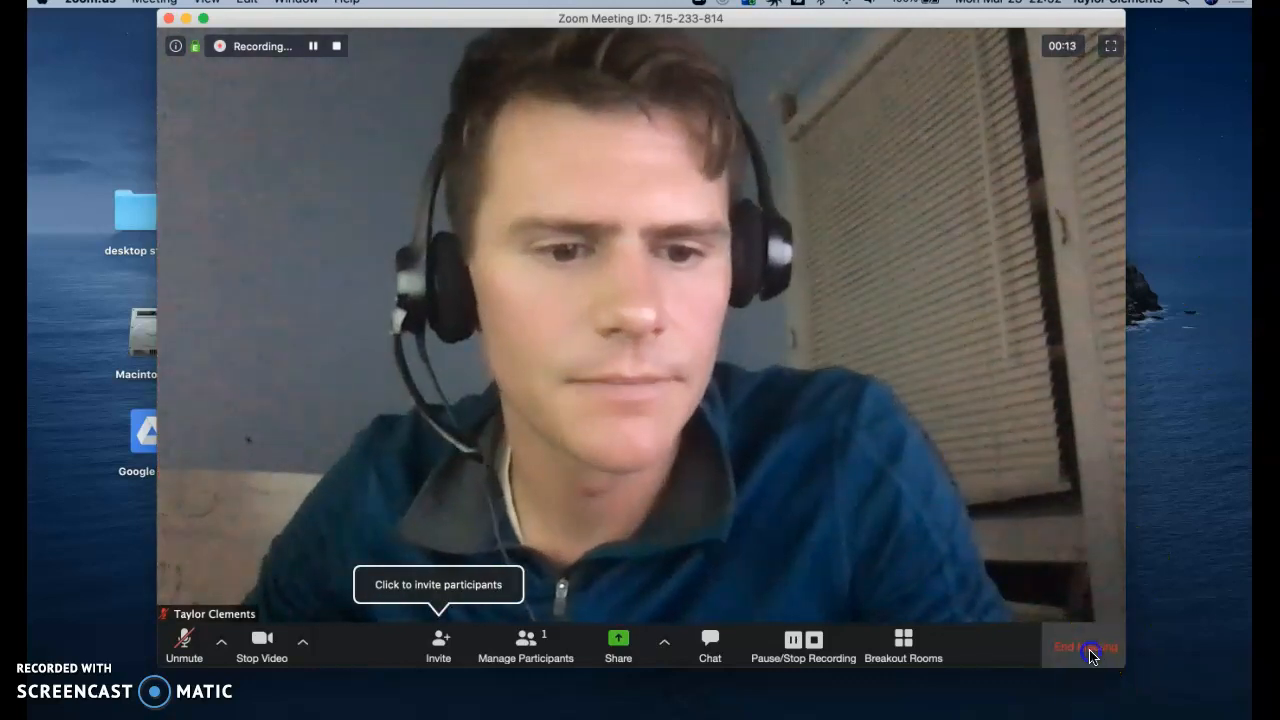
{"action": "left_click", "coordinate": [740, 400]}
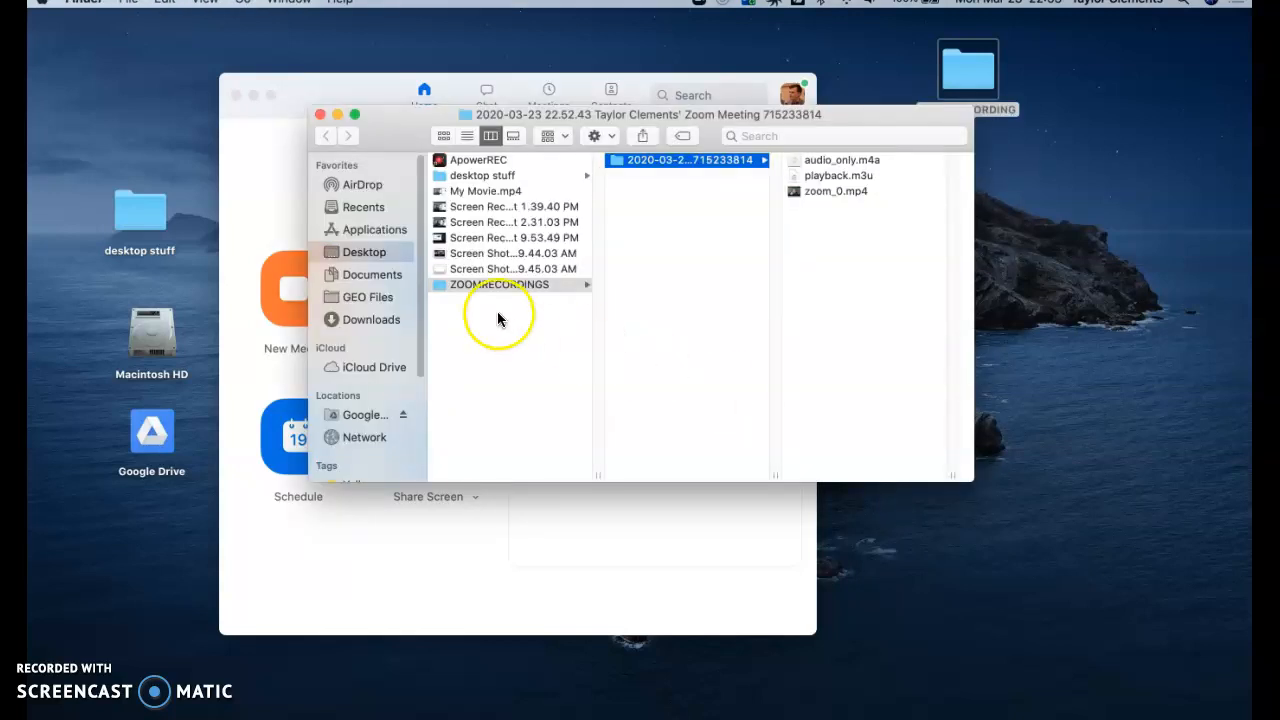
- Inspect the playback.m3u and zoom_0.mp4 files in the new meeting's recording folder
{"action": "left_click_drag", "start_coordinate": [838, 119], "coordinate": [838, 170]}
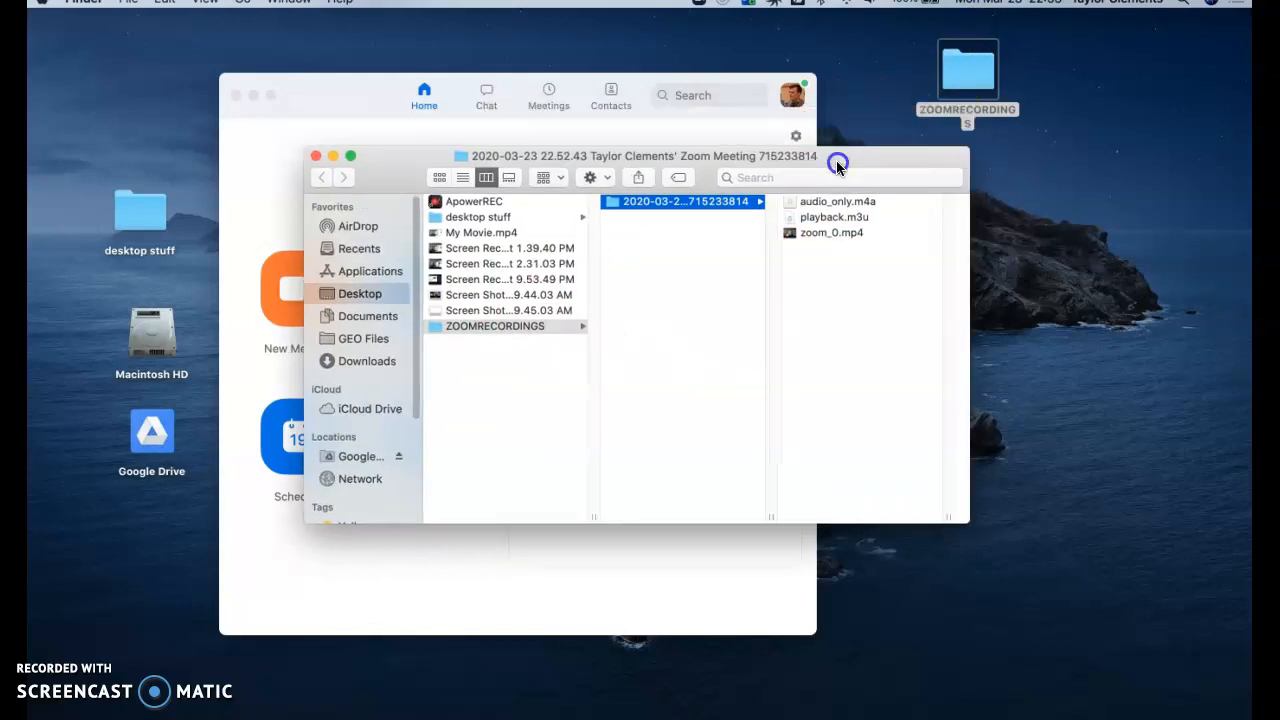
{"action": "left_click", "coordinate": [837, 228]}
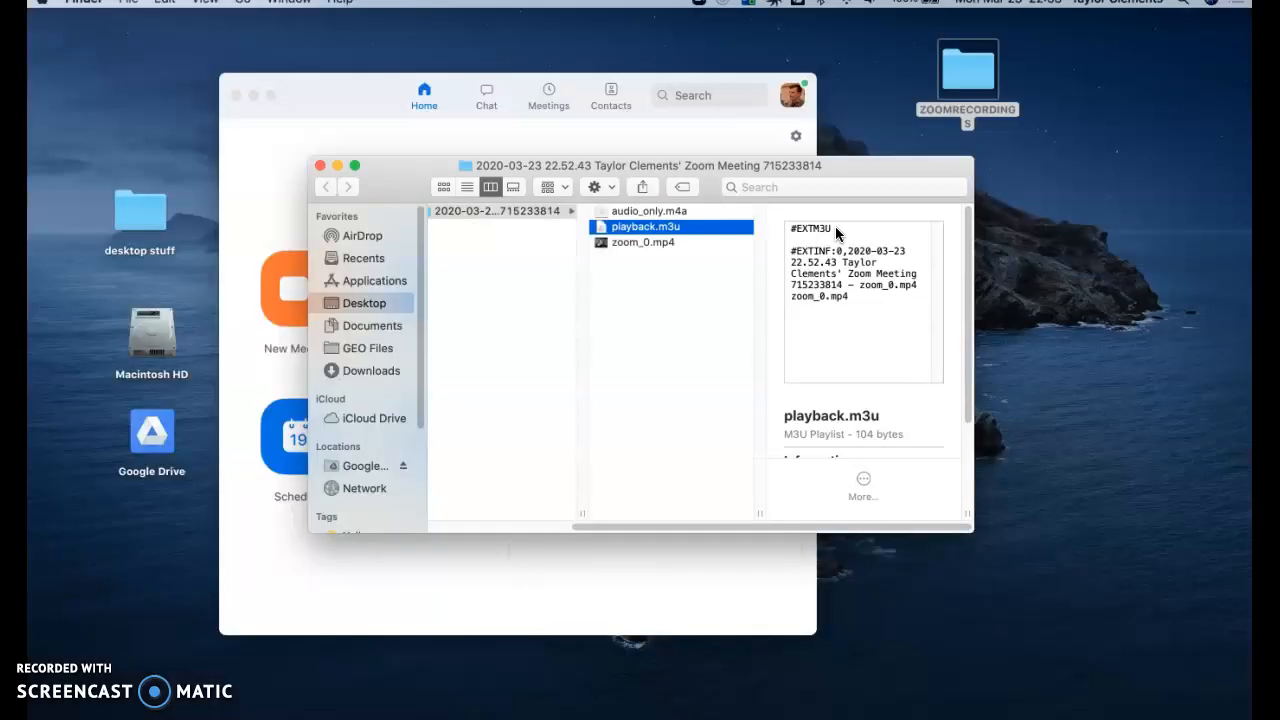
{"action": "key", "text": "Down"}
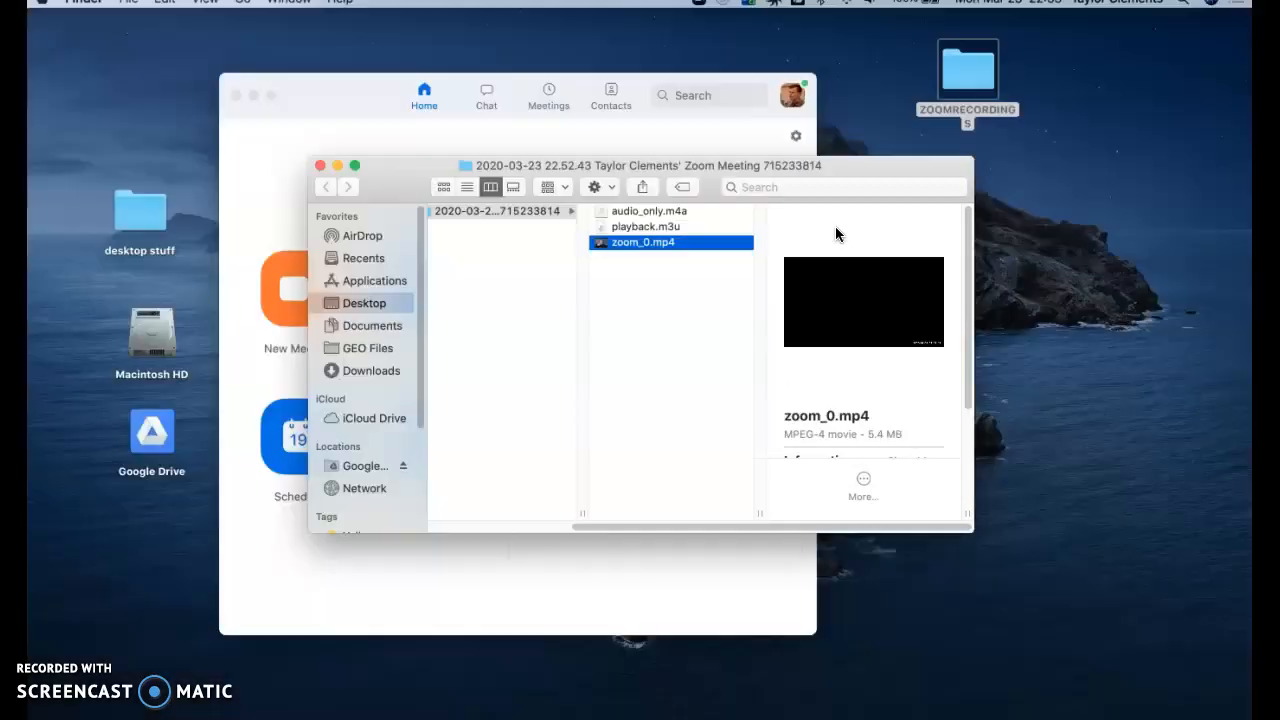
- Play the recorded meeting video zoom_0.mp4 in Quick Look, close the preview and open it again
{"action": "left_click_drag", "start_coordinate": [704, 160], "coordinate": [807, 150]}
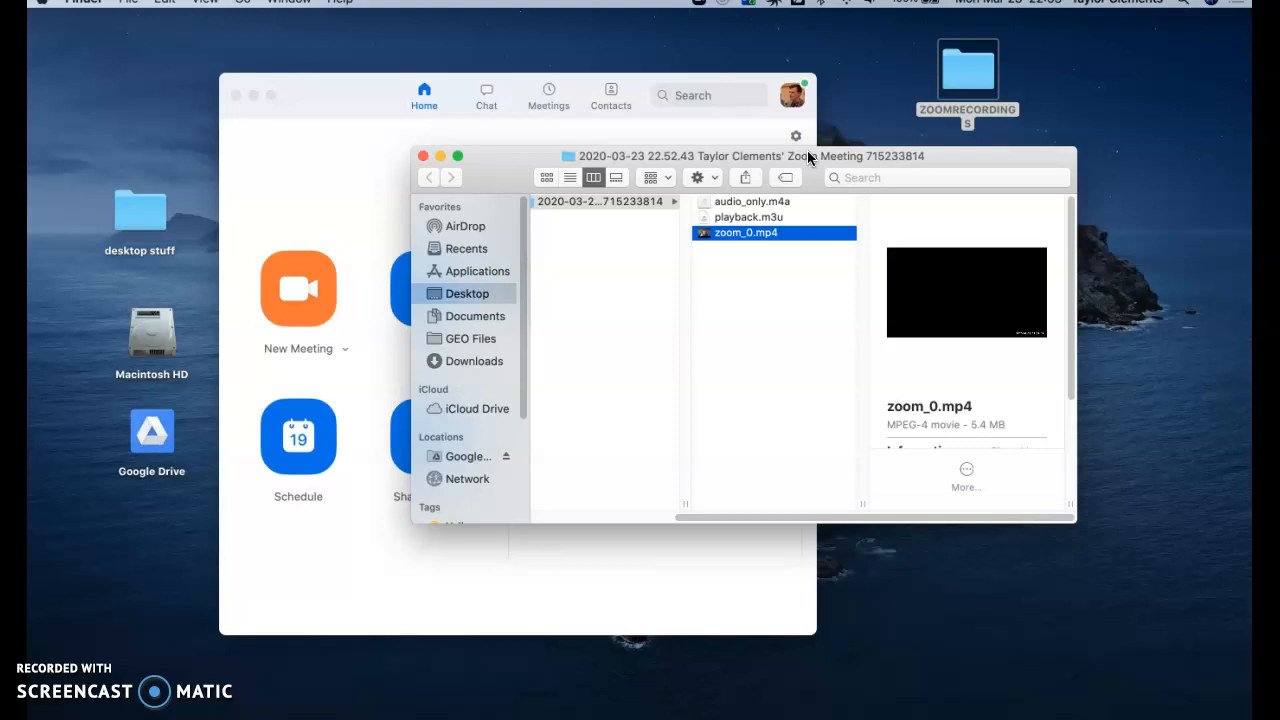
{"action": "left_click", "coordinate": [763, 240]}
{"action": "key", "text": "space"}
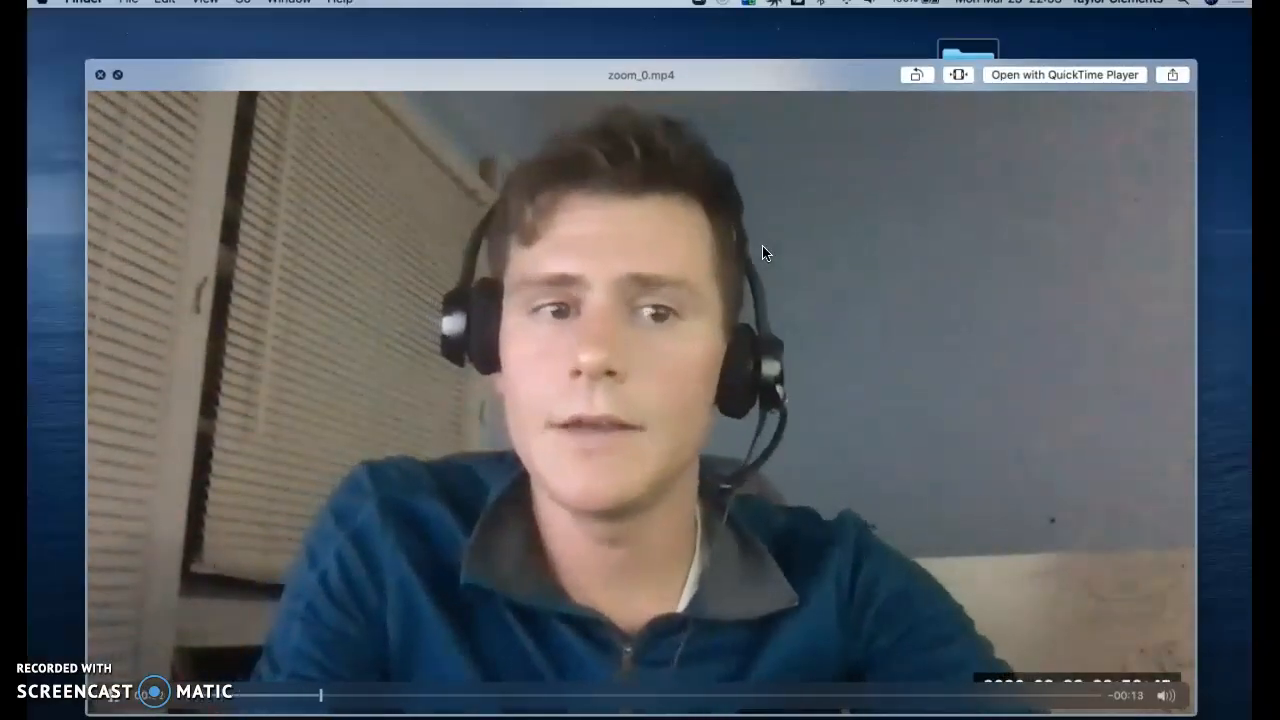
{"action": "left_click", "coordinate": [594, 352]}
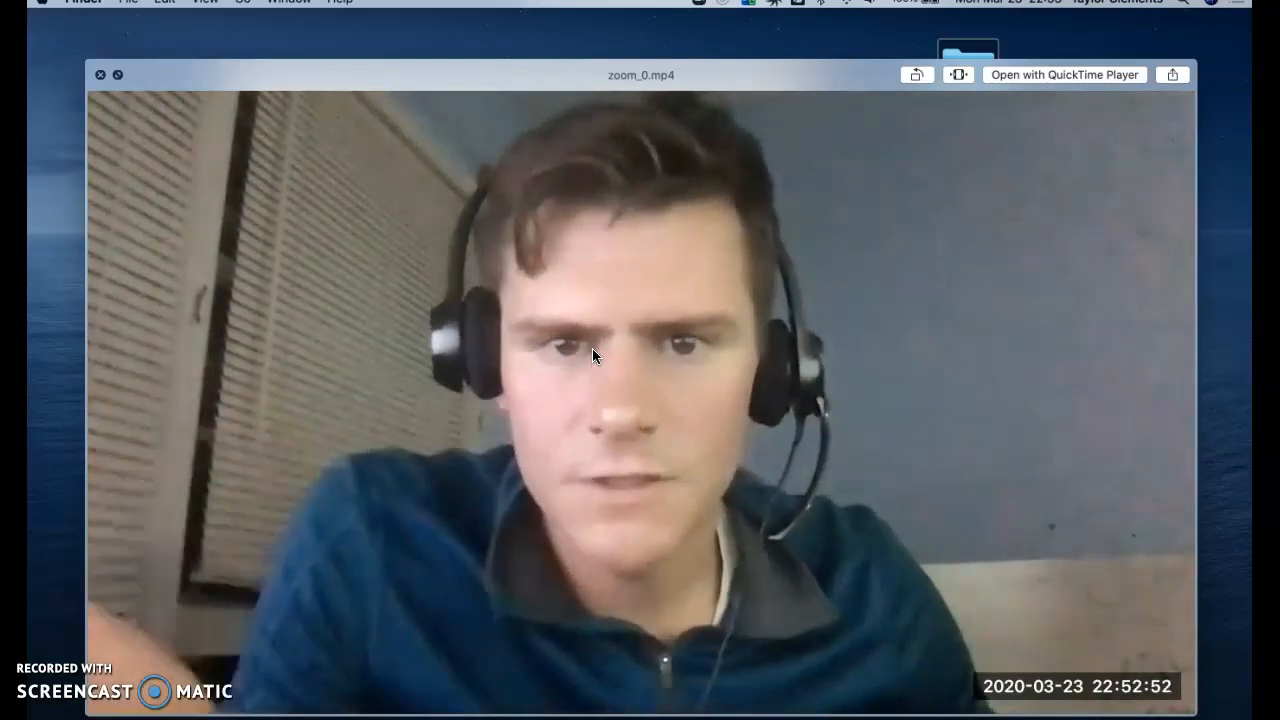
{"action": "left_click", "coordinate": [638, 370]}
{"action": "key", "text": "space"}
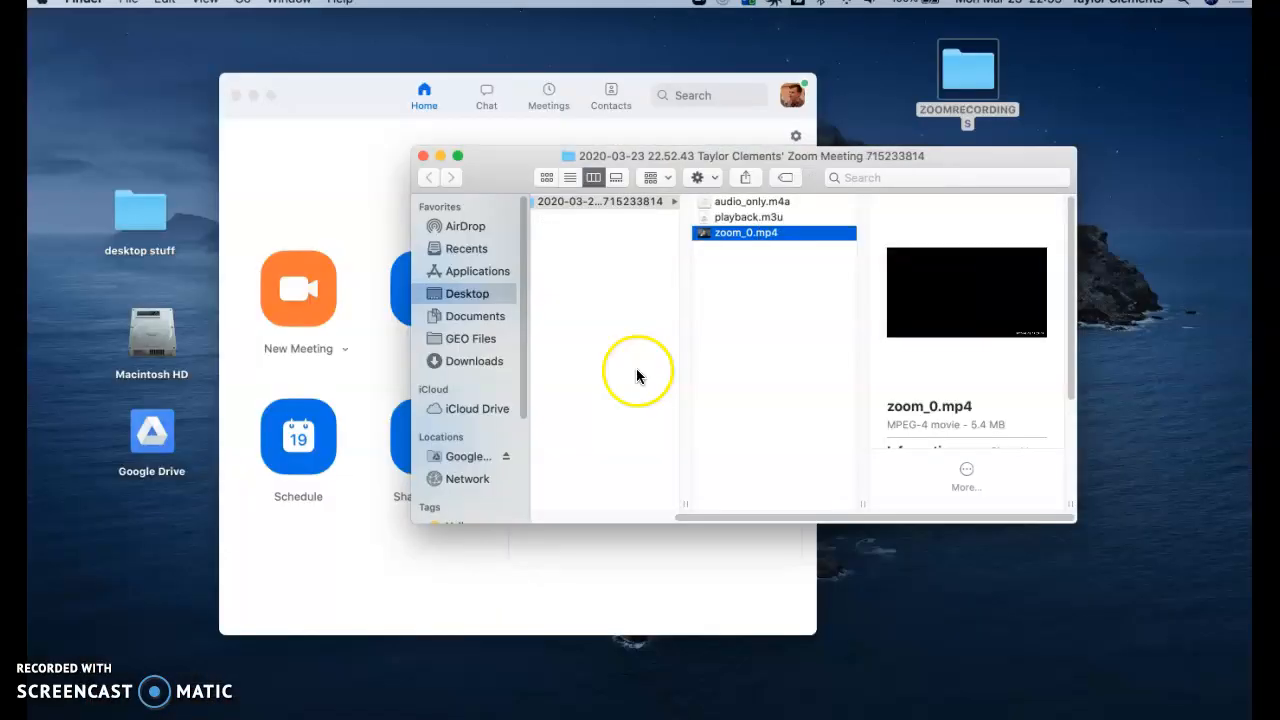
{"action": "left_click", "coordinate": [768, 236]}
{"action": "key", "text": "space"}
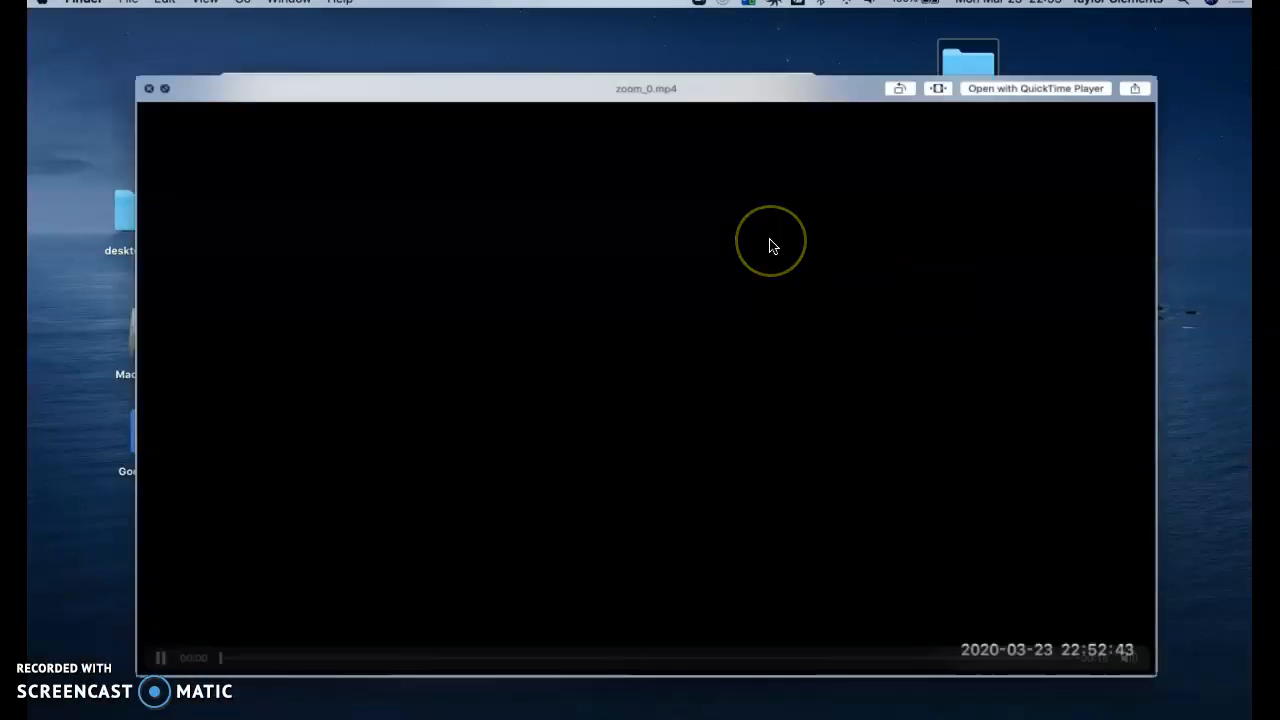
- Close the zoom_0.mp4 preview, go back to the ZOOMRECORDINGS folder level and move the Finder window aside
{"action": "key", "text": "space"}
{"action": "left_click", "coordinate": [787, 259]}
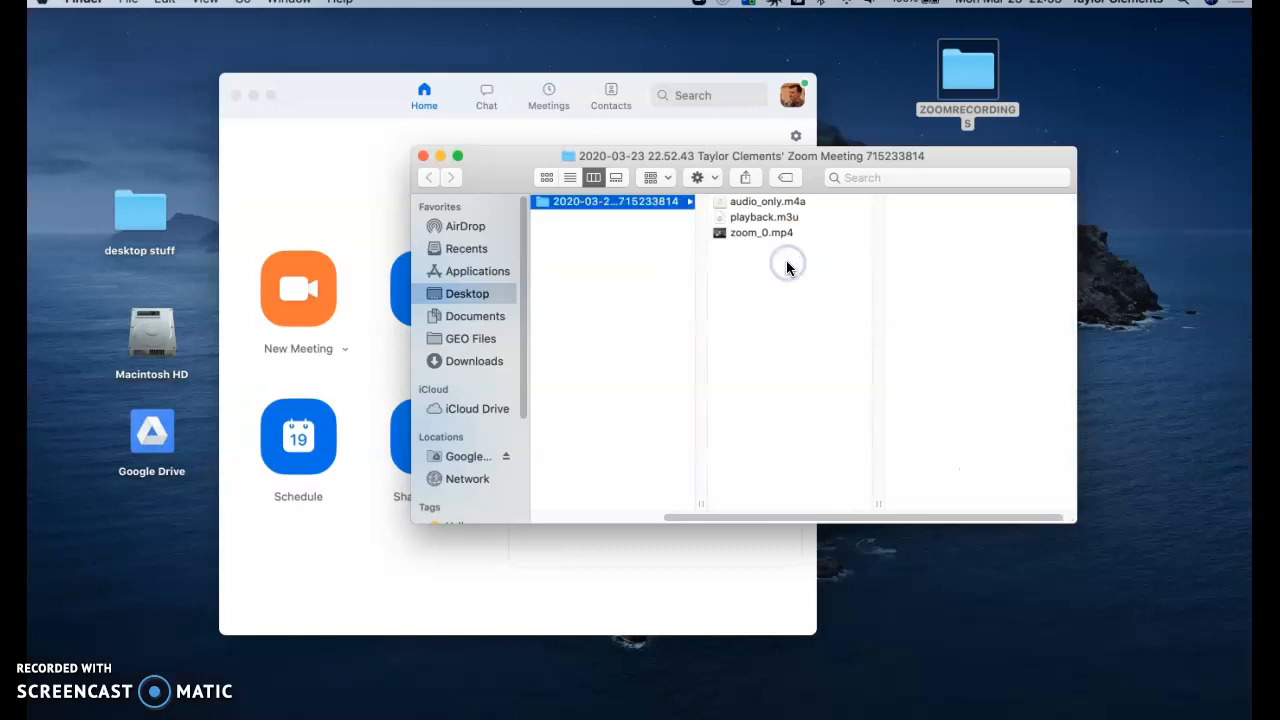
{"action": "scroll", "coordinate": [787, 262], "scroll_direction": "left", "scroll_amount": 5}
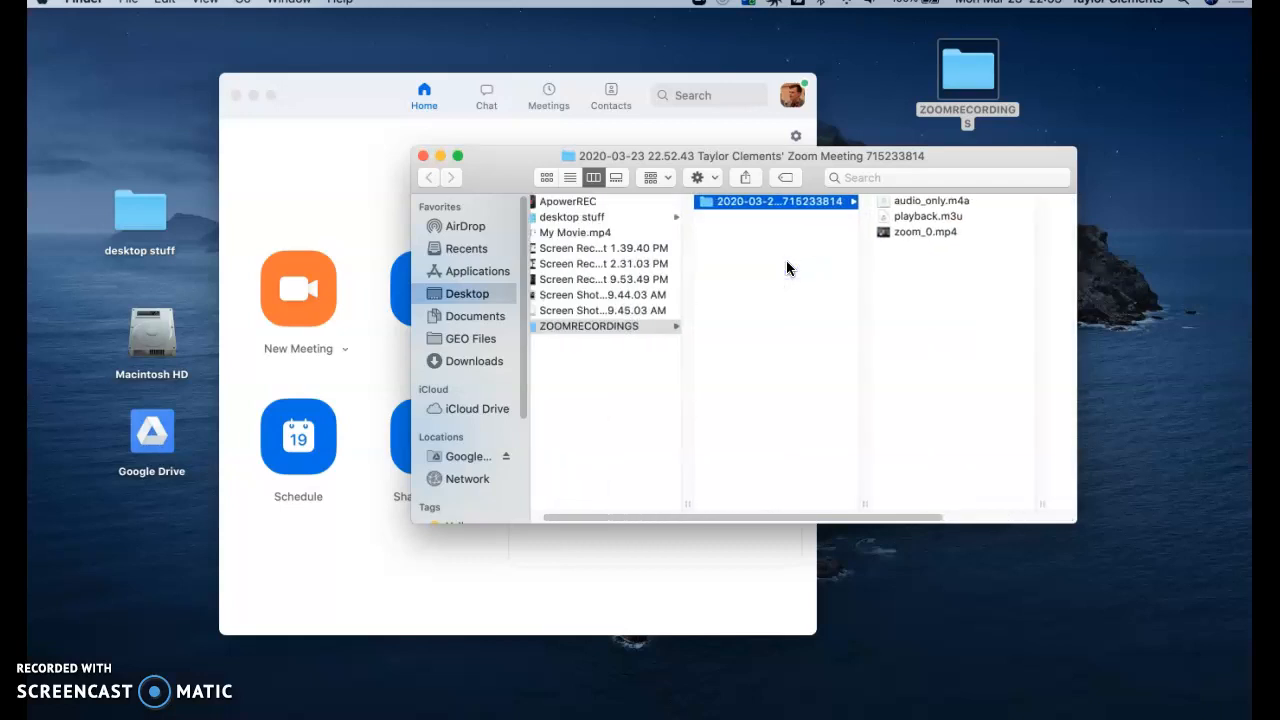
{"action": "left_click_drag", "start_coordinate": [784, 160], "coordinate": [934, 188]}
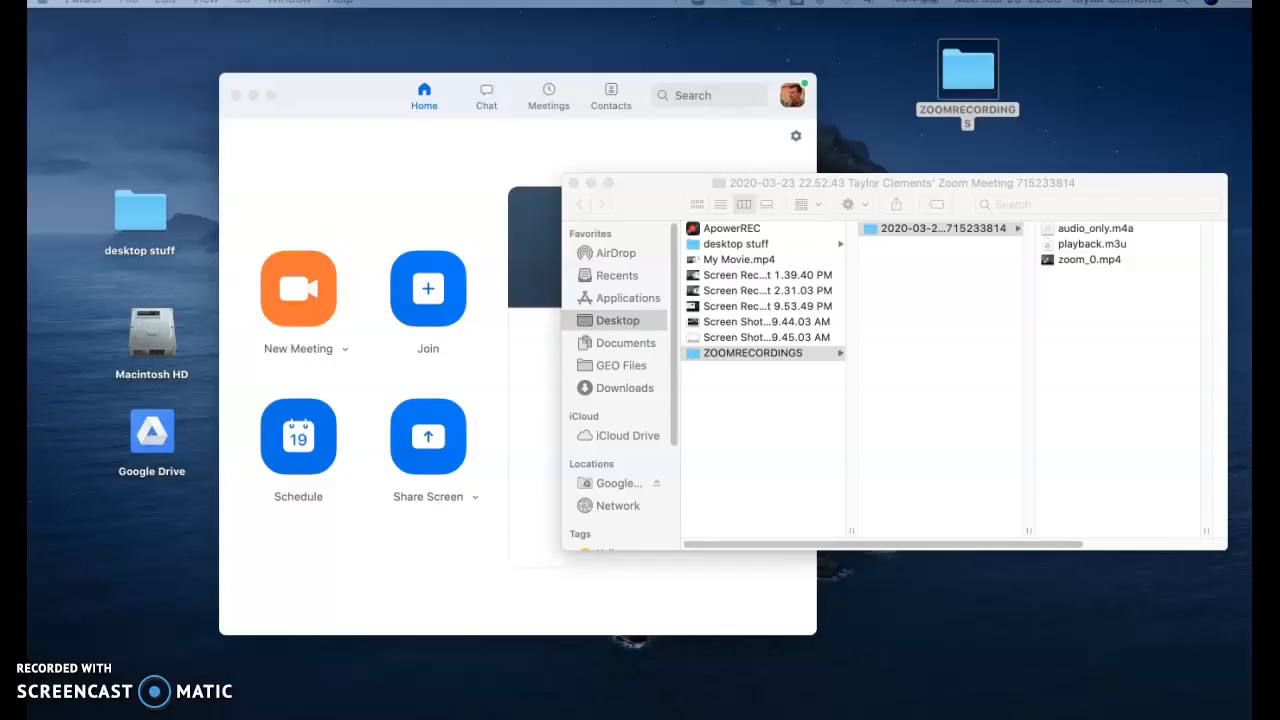
- Switch to Google Drive in Chrome and enlarge its window beside the recordings folder
{"action": "left_click_drag", "start_coordinate": [100, 0], "coordinate": [435, 91]}
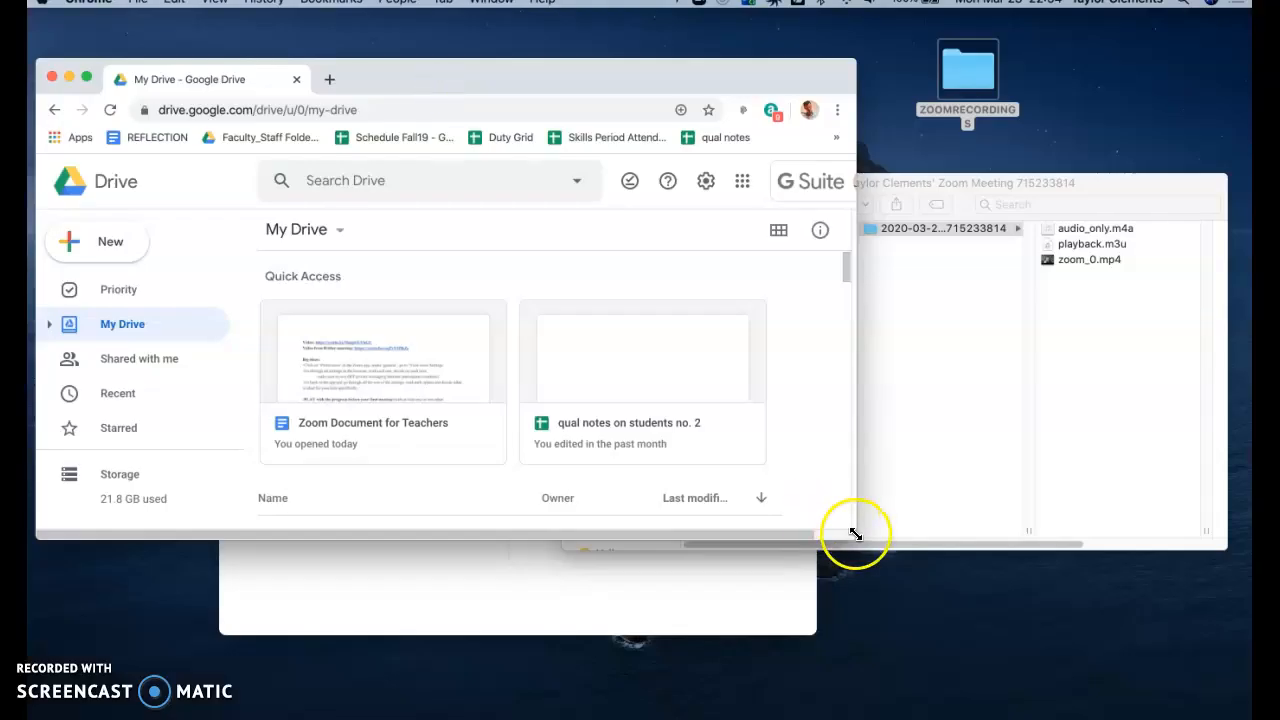
{"action": "left_click_drag", "start_coordinate": [851, 531], "coordinate": [943, 600]}
{"action": "scroll", "coordinate": [500, 440], "scroll_direction": "down", "scroll_amount": 2}
{"action": "scroll", "coordinate": [500, 440], "scroll_direction": "up", "scroll_amount": 2}
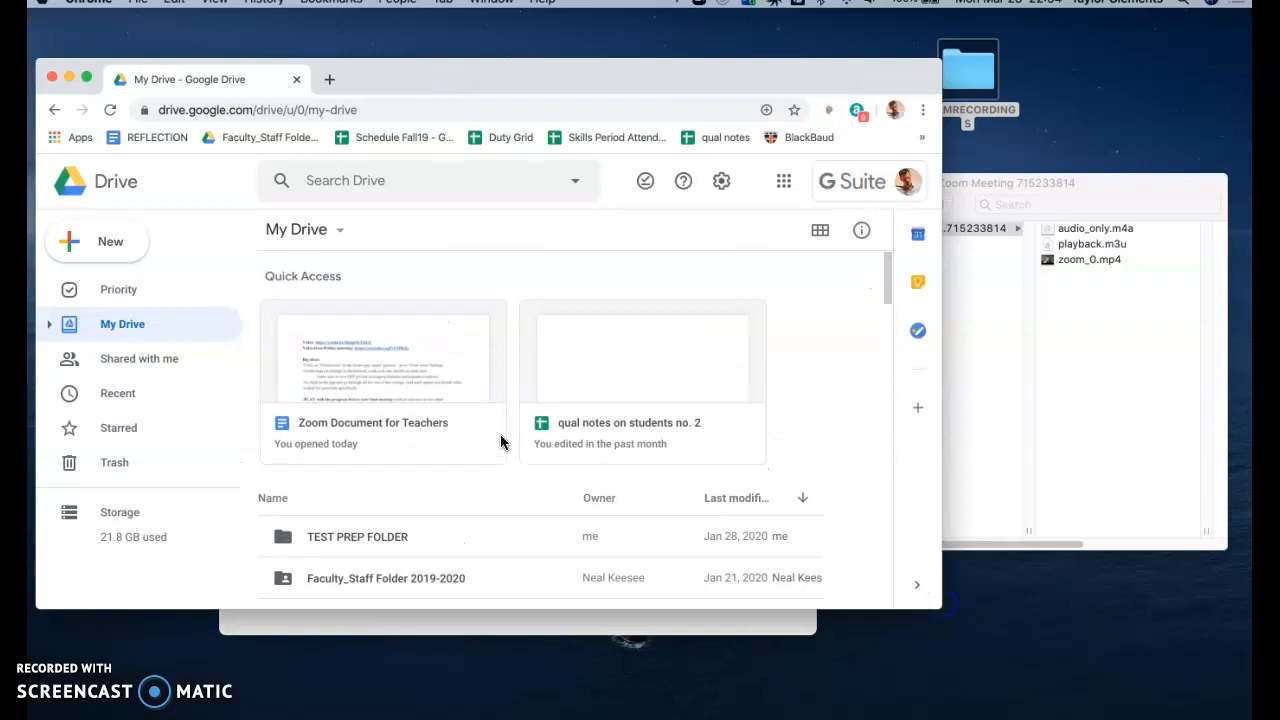
- Create a folder named Zoom Recordings in My Drive and open it
{"action": "left_click", "coordinate": [134, 244]}
{"action": "left_click", "coordinate": [134, 252]}
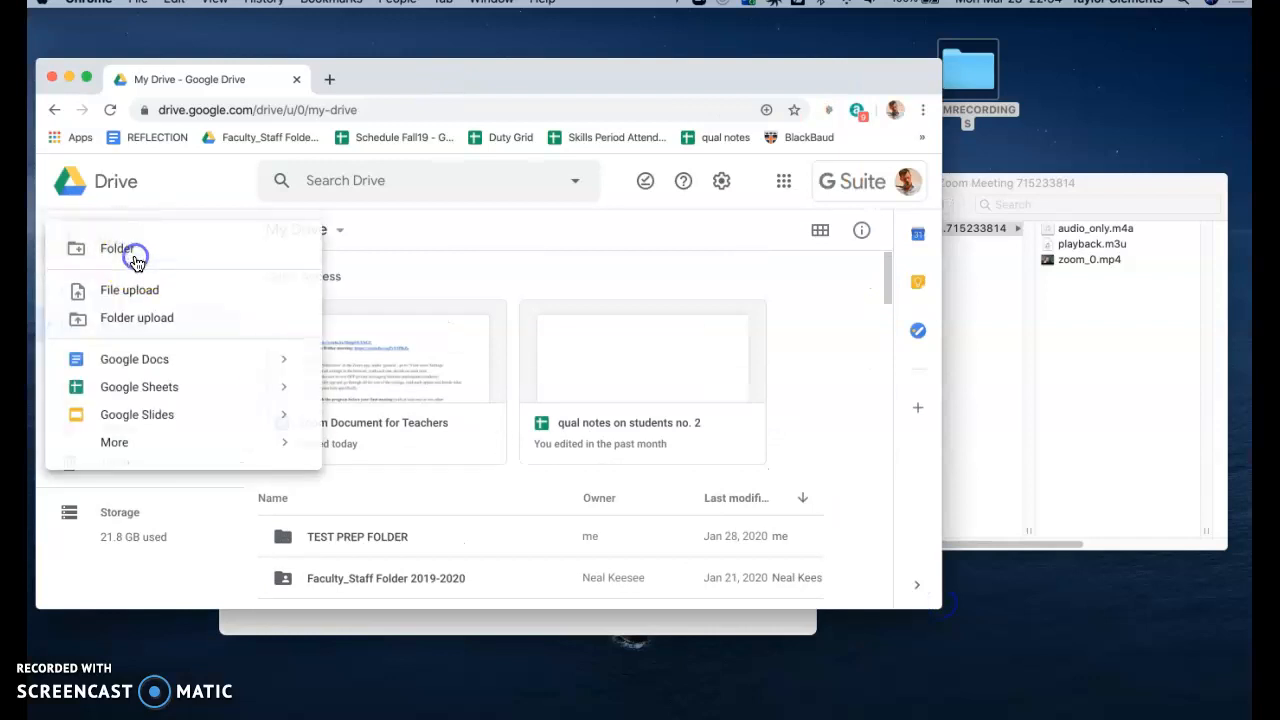
{"action": "type", "text": "Zoom RE"}
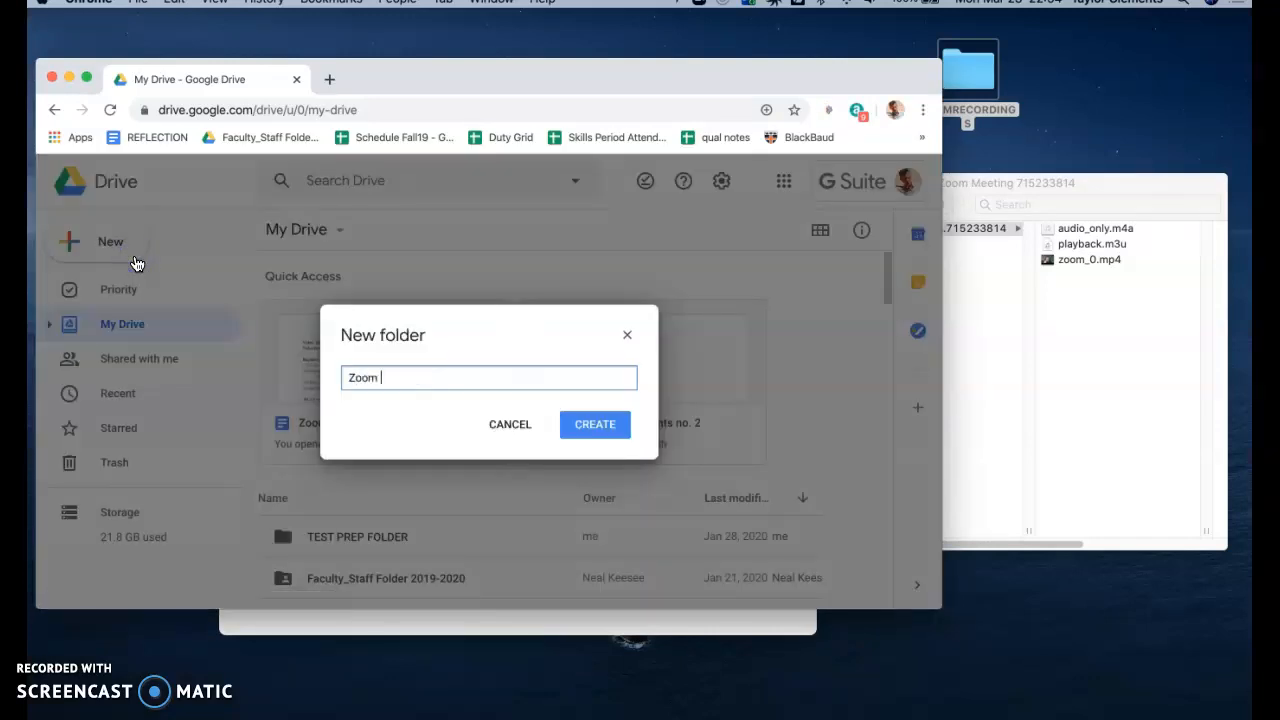
{"action": "key", "text": "BackSpace"}
{"action": "key", "text": "BackSpace"}
{"action": "key", "text": "BackSpace"}
{"action": "type", "text": "odgrdings"}
{"action": "key", "text": "Return"}
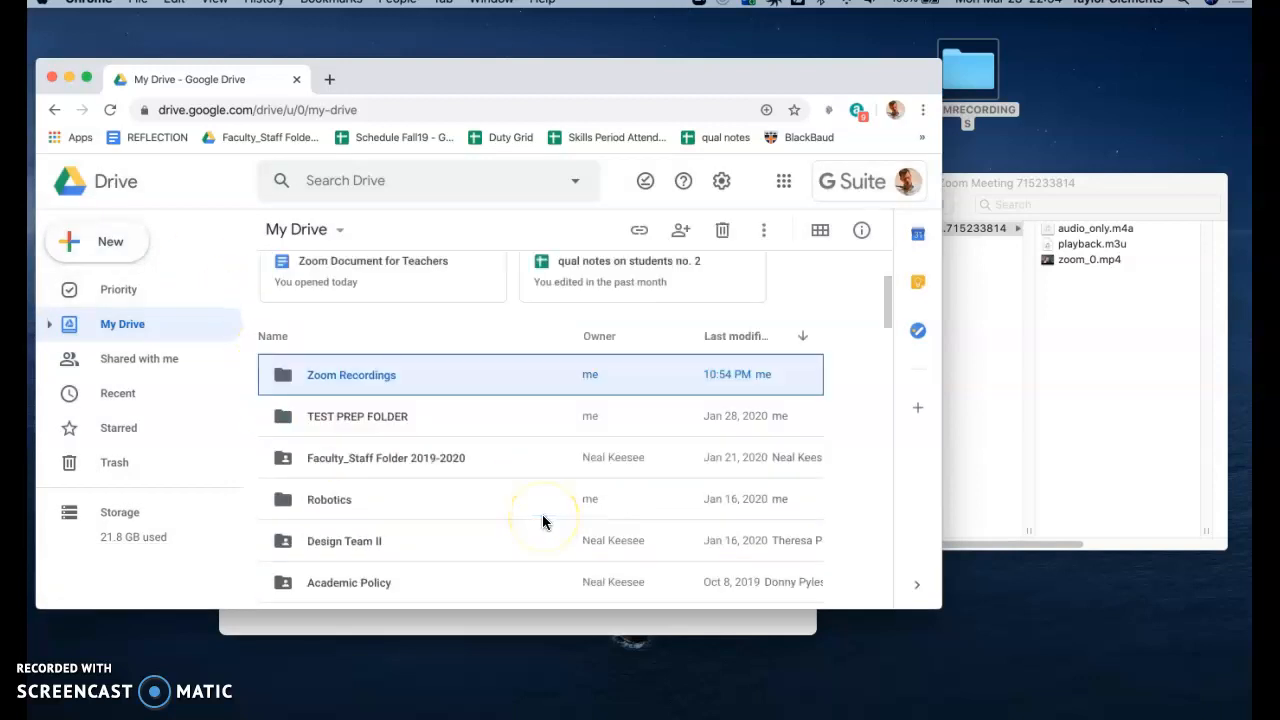
{"action": "left_click", "coordinate": [428, 373]}
{"action": "double_click", "coordinate": [427, 373]}
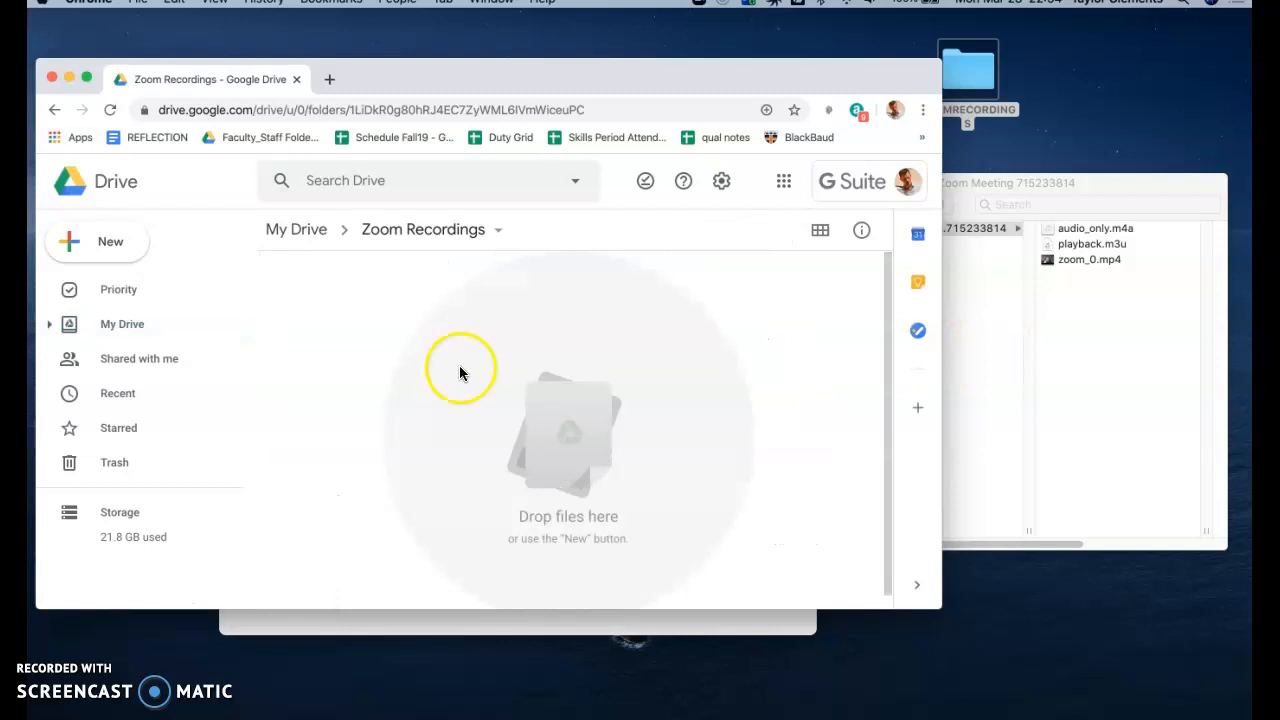
- Switch to Finder and rename the recording zoom_0.mp4 as MondayNightMeeting.mp4
{"action": "left_click", "coordinate": [1092, 366]}
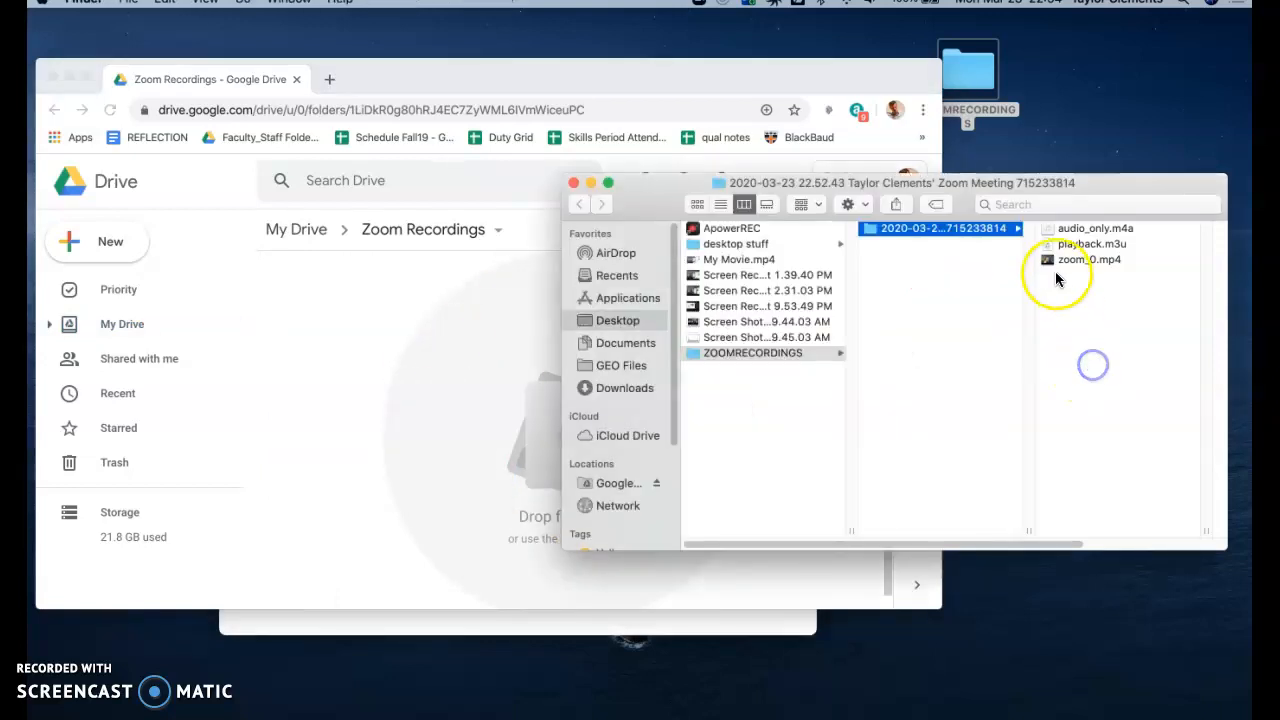
{"action": "left_click", "coordinate": [1049, 260]}
{"action": "right_click", "coordinate": [879, 260]}
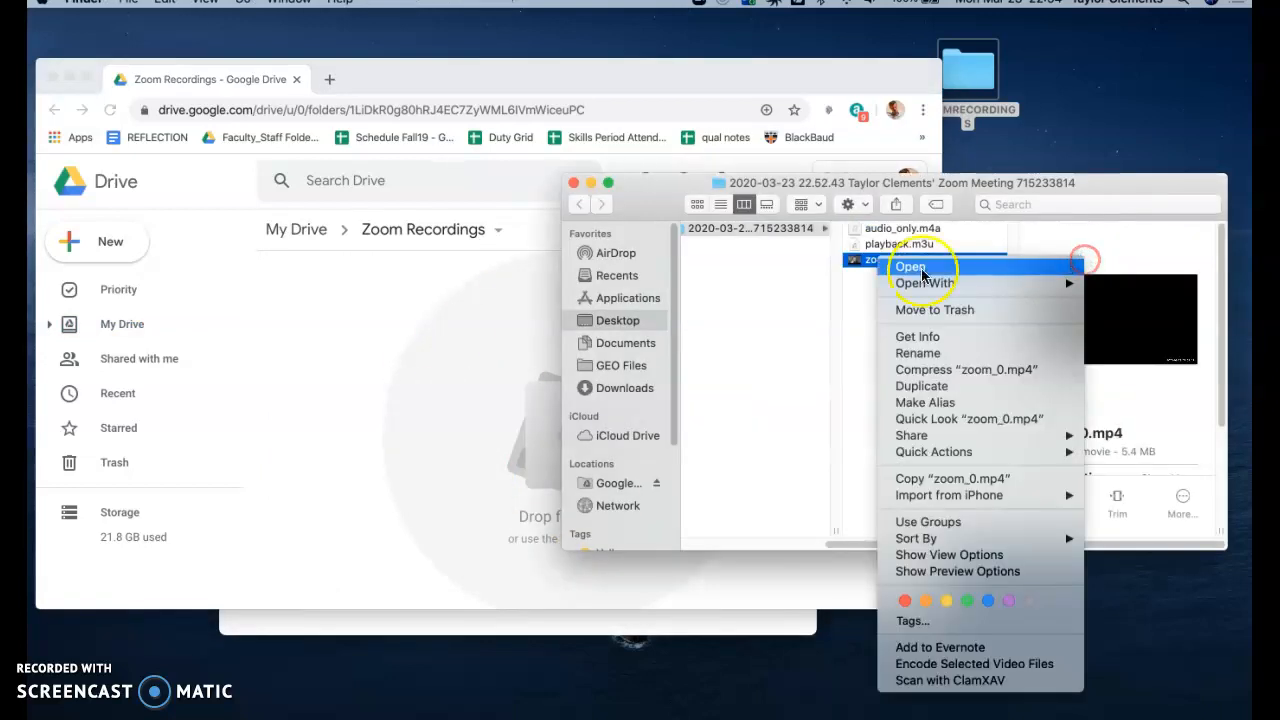
{"action": "left_click", "coordinate": [890, 353]}
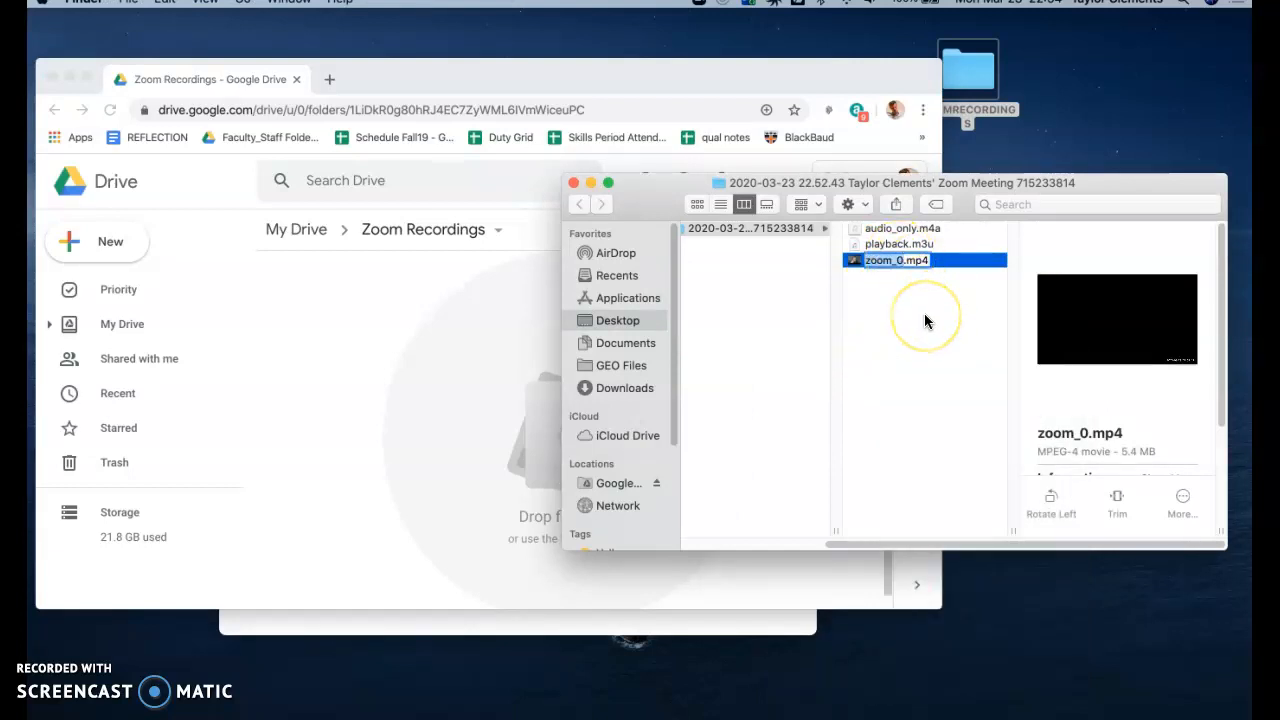
{"action": "type", "text": "MondayNight"}
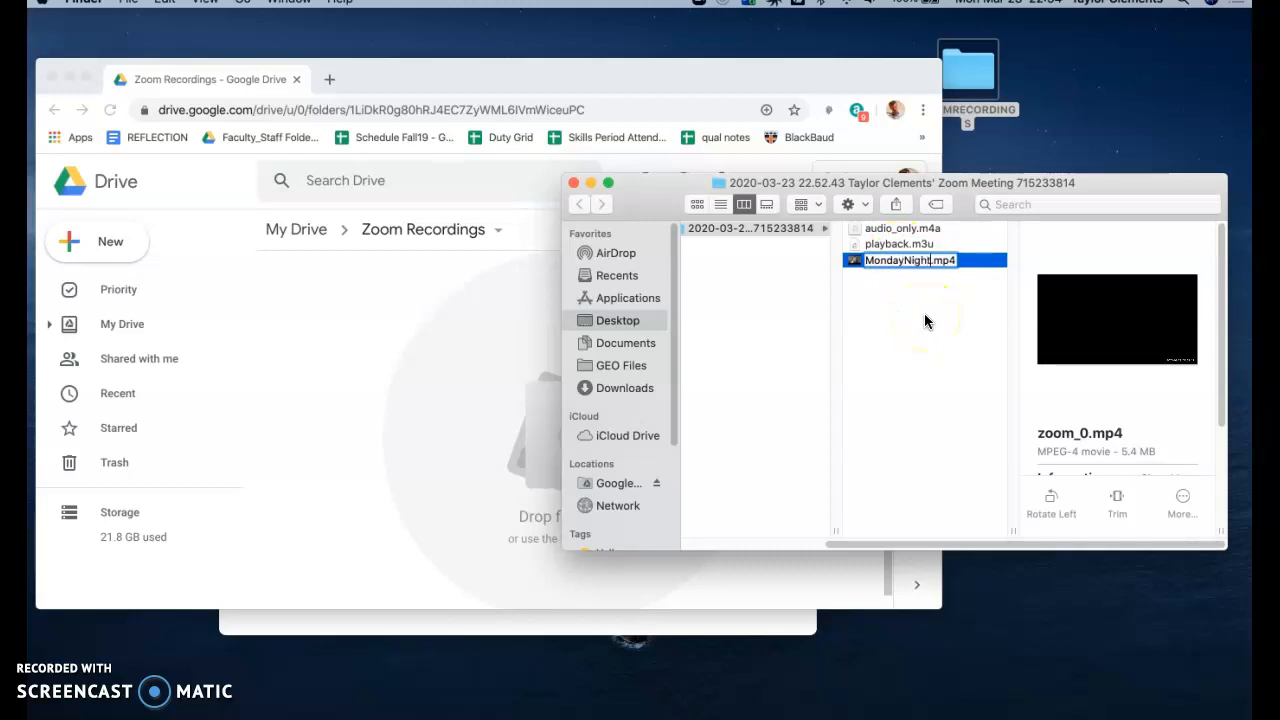
{"action": "type", "text": "Meeting"}
{"action": "key", "text": "Return"}
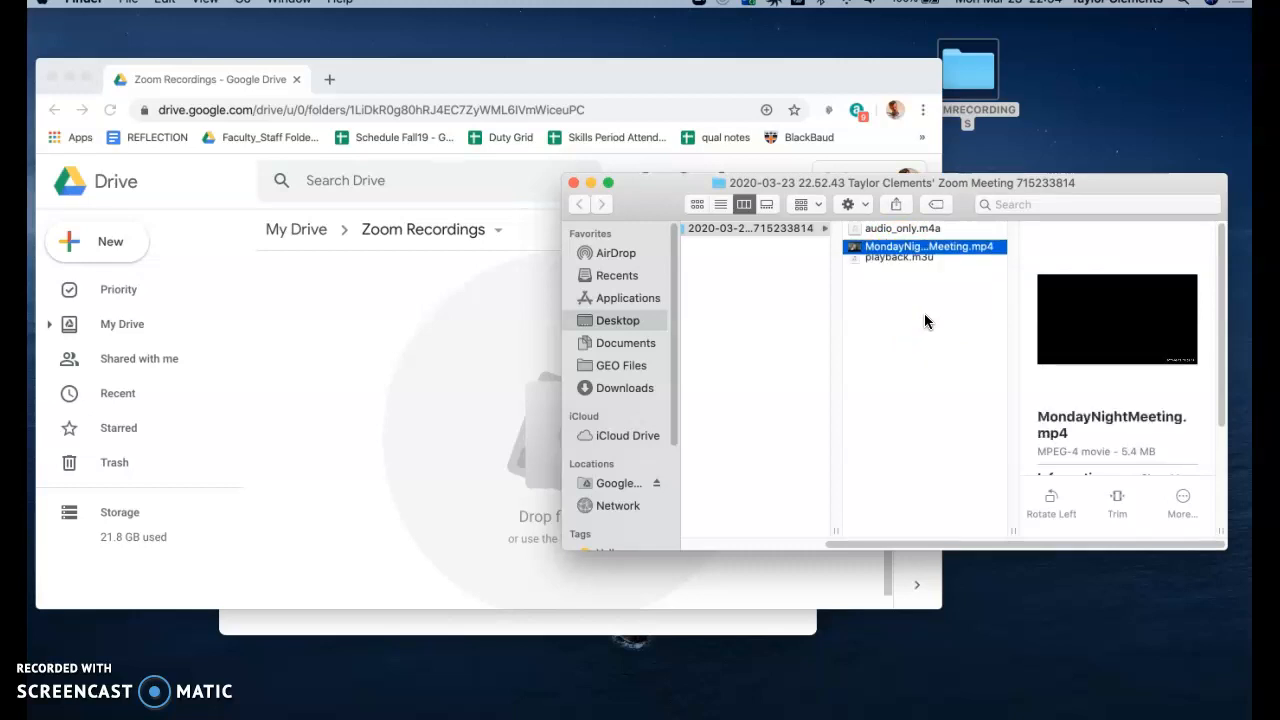
- Upload MondayNightMeeting.mp4 into the Zoom Recordings folder in Google Drive and turn on link sharing for it
{"action": "left_click_drag", "start_coordinate": [857, 244], "coordinate": [493, 396]}
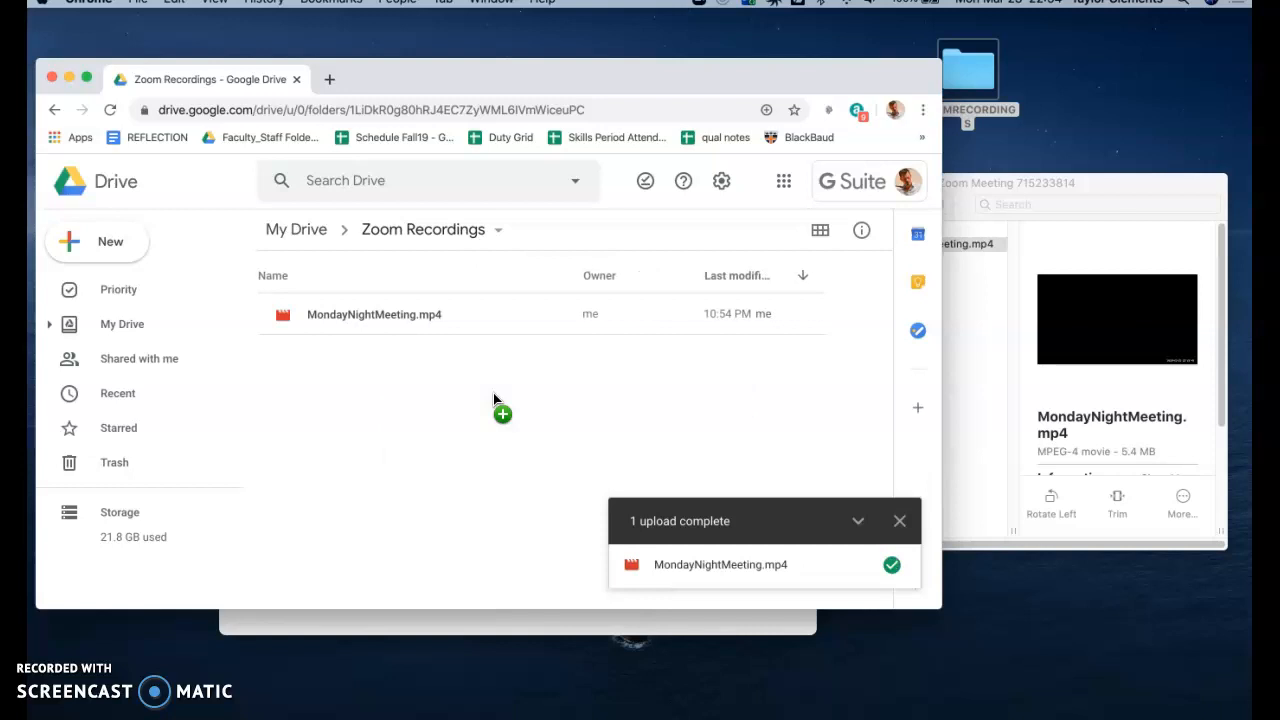
{"action": "left_click", "coordinate": [497, 316]}
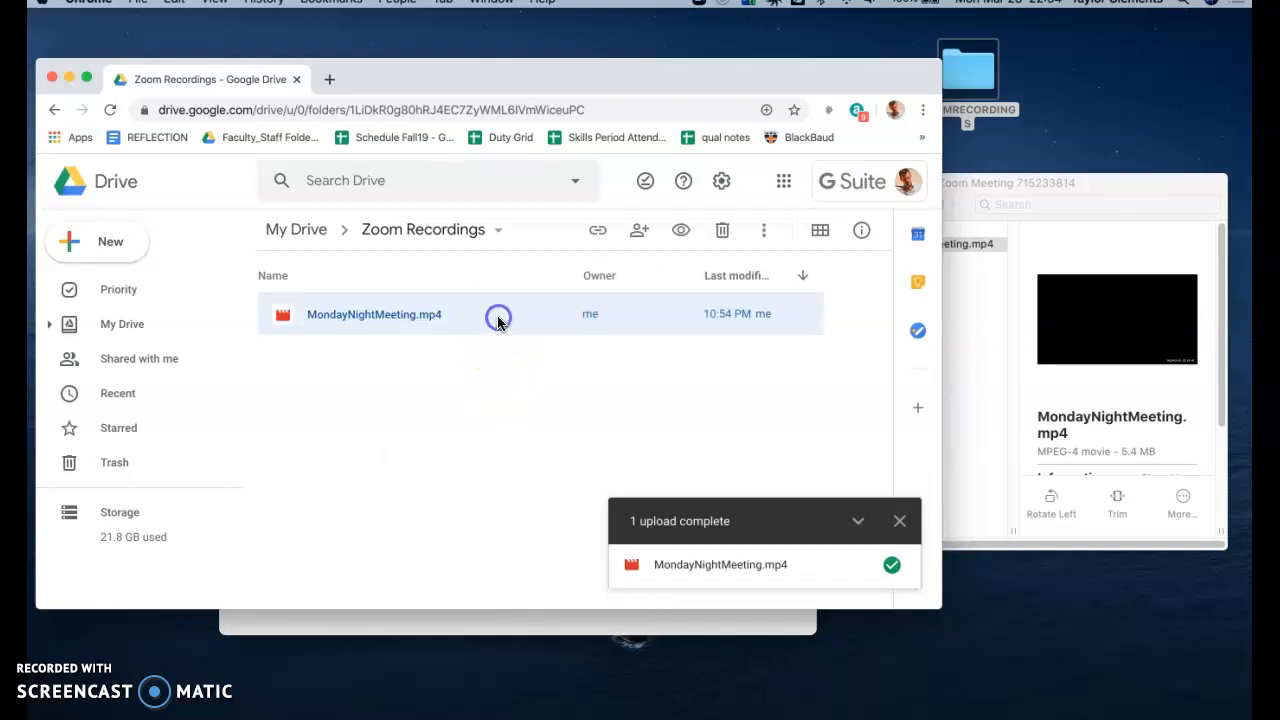
{"action": "left_click", "coordinate": [599, 232]}
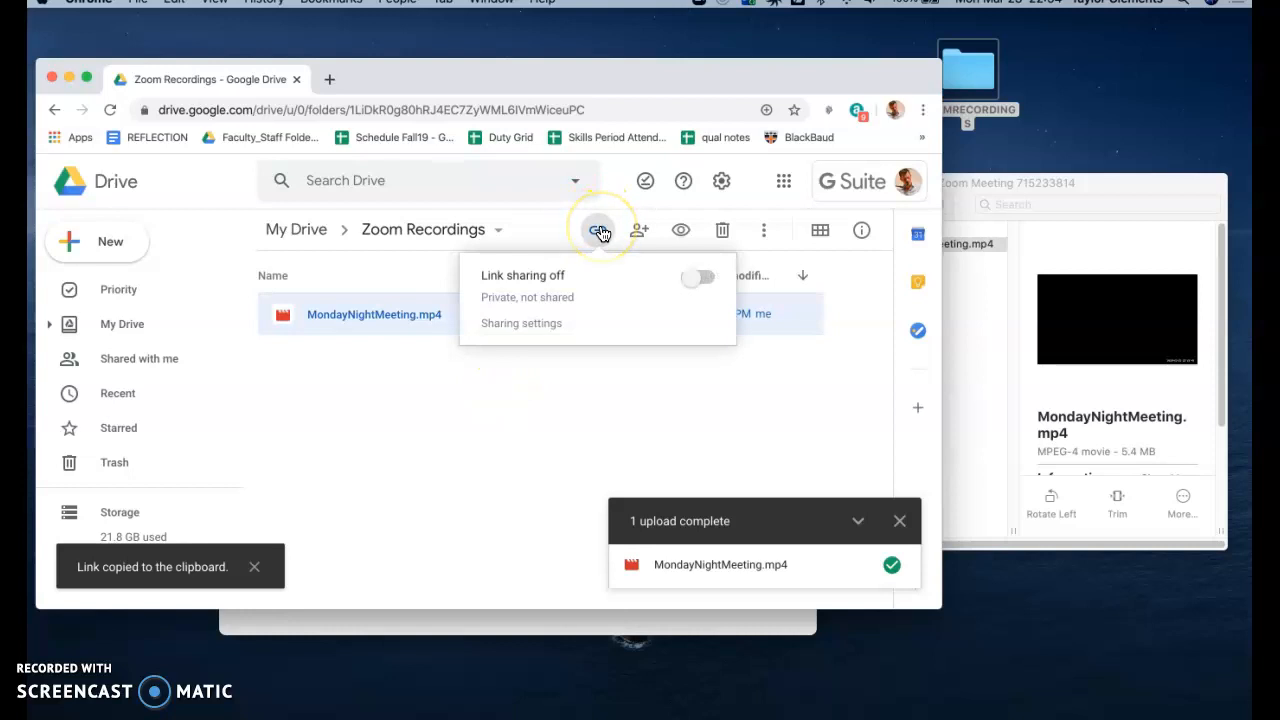
{"action": "left_click", "coordinate": [700, 278]}
{"action": "left_click", "coordinate": [625, 330]}
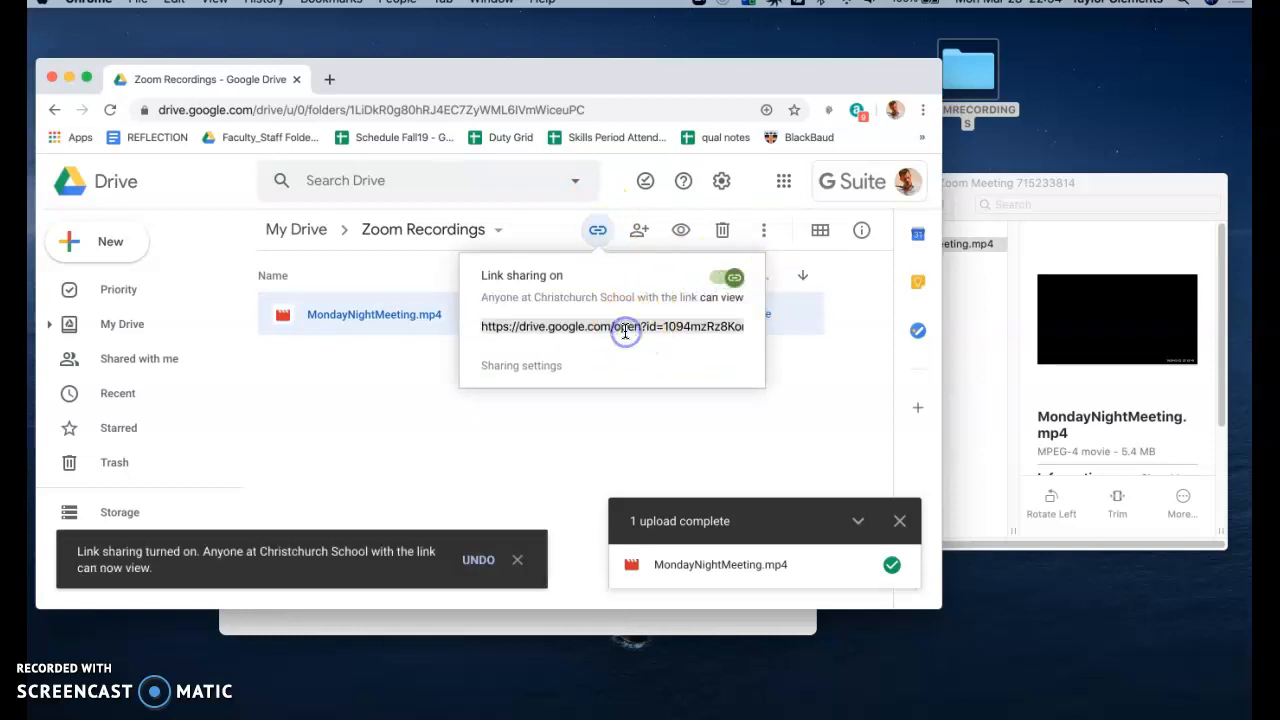
{"action": "left_click", "coordinate": [530, 380]}
- Turn on link sharing for the whole Zoom Recordings folder by getting its shareable link
{"action": "left_click", "coordinate": [452, 230]}
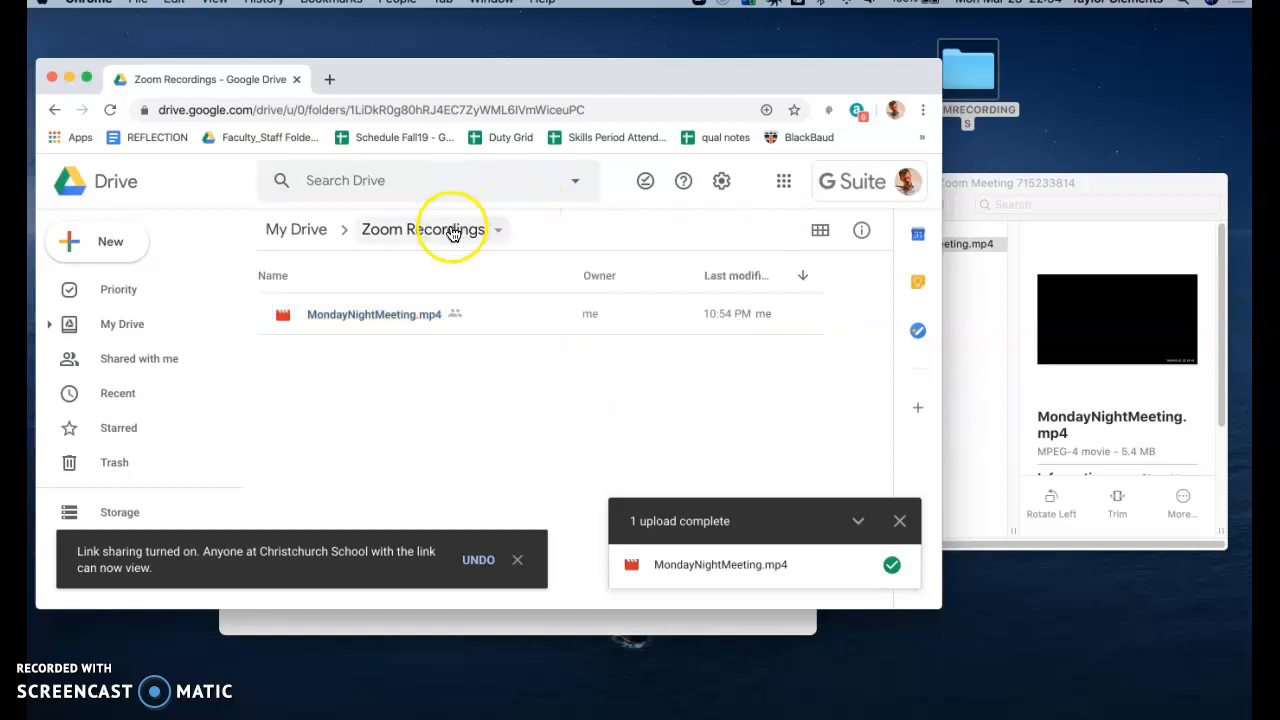
{"action": "left_click", "coordinate": [497, 231]}
{"action": "left_click", "coordinate": [449, 346]}
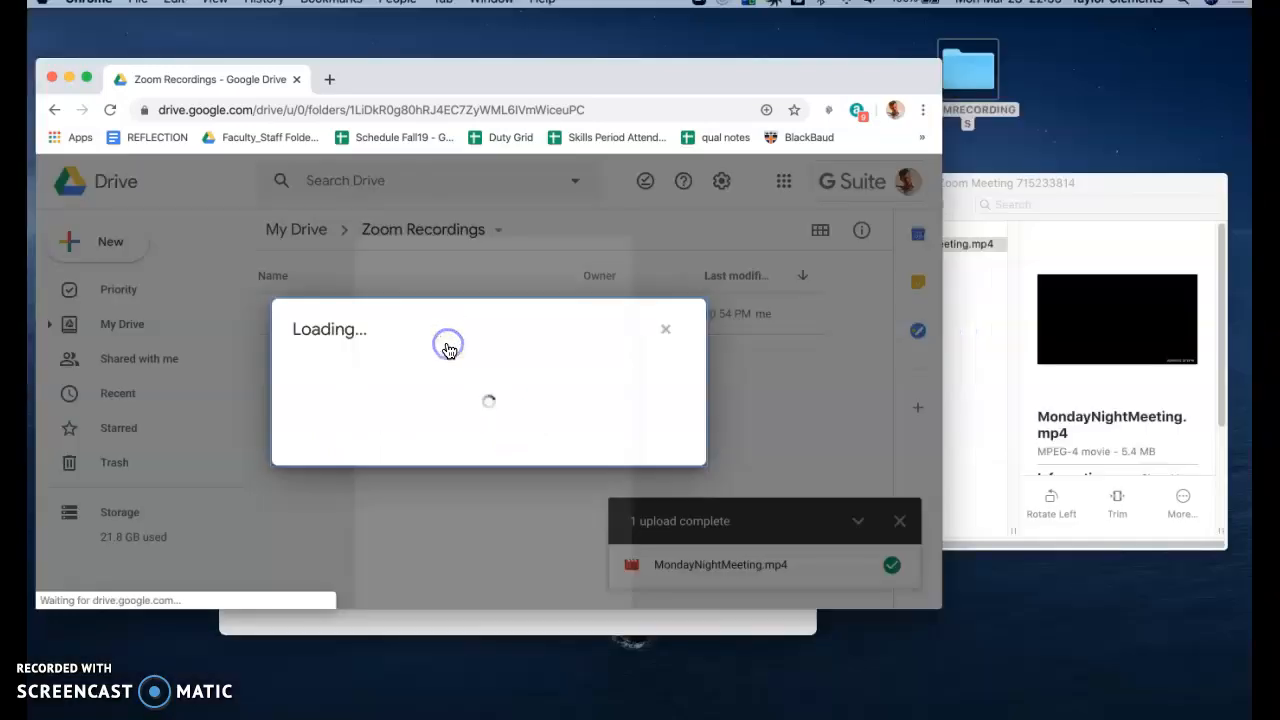
{"action": "left_click", "coordinate": [620, 310]}
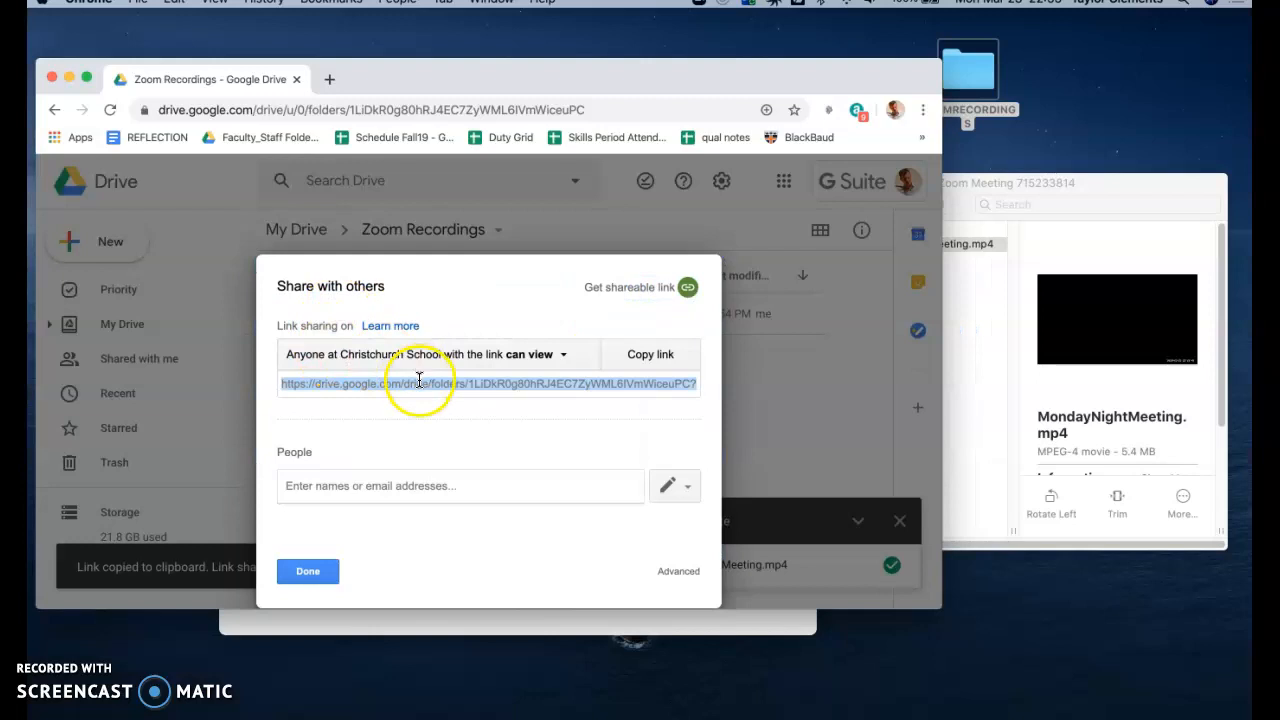
{"action": "left_click", "coordinate": [308, 570]}
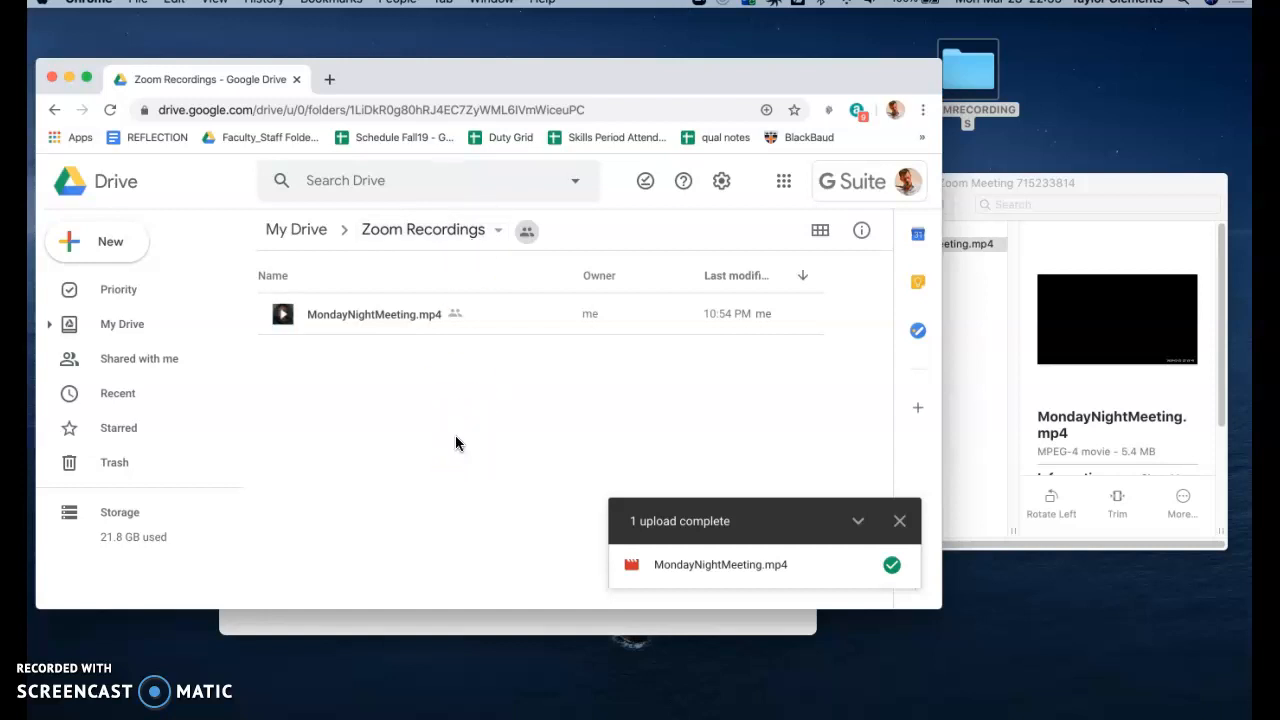
- Open youtube.com in a new browser tab and look over the home page
{"action": "left_click", "coordinate": [331, 88]}
{"action": "type", "text": "y"}
{"action": "key", "text": "Return"}
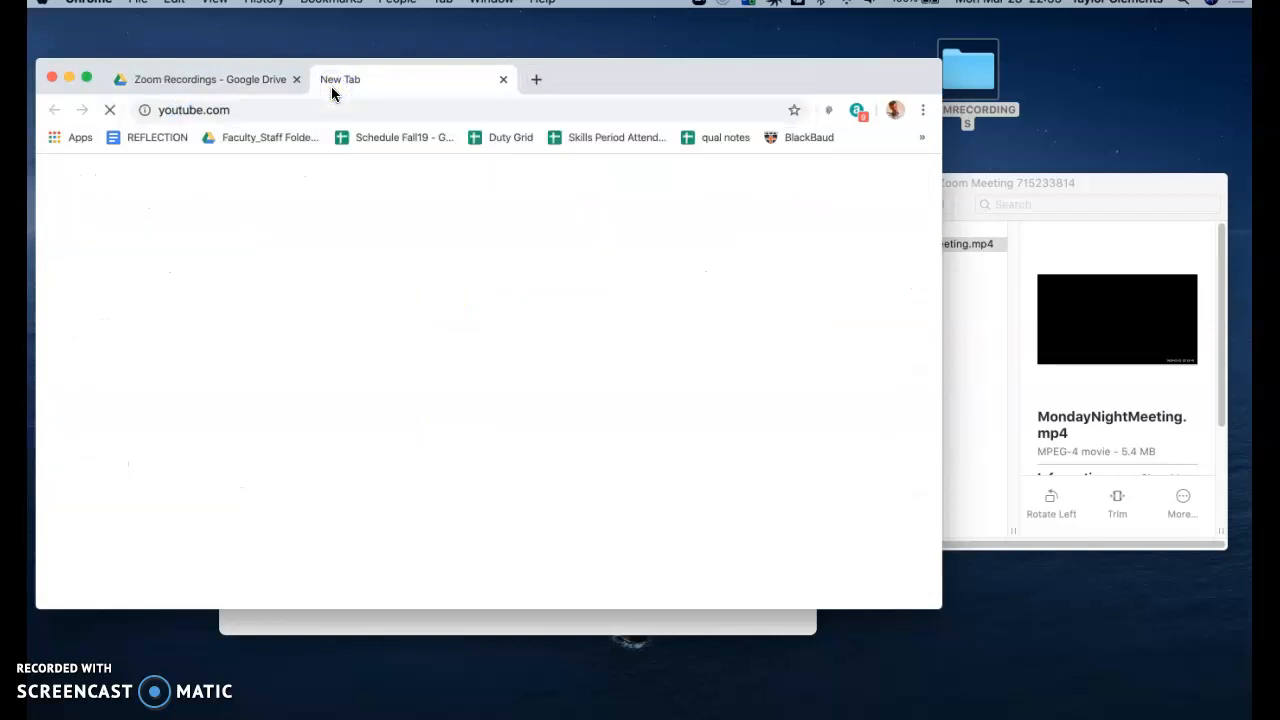
{"action": "mouse_move", "coordinate": [556, 77]}
{"action": "left_mouse_down"}
{"action": "mouse_move", "coordinate": [591, 126]}
{"action": "mouse_move", "coordinate": [551, 95]}
{"action": "mouse_move", "coordinate": [588, 72]}
{"action": "mouse_move", "coordinate": [578, 76]}
{"action": "left_mouse_up"}
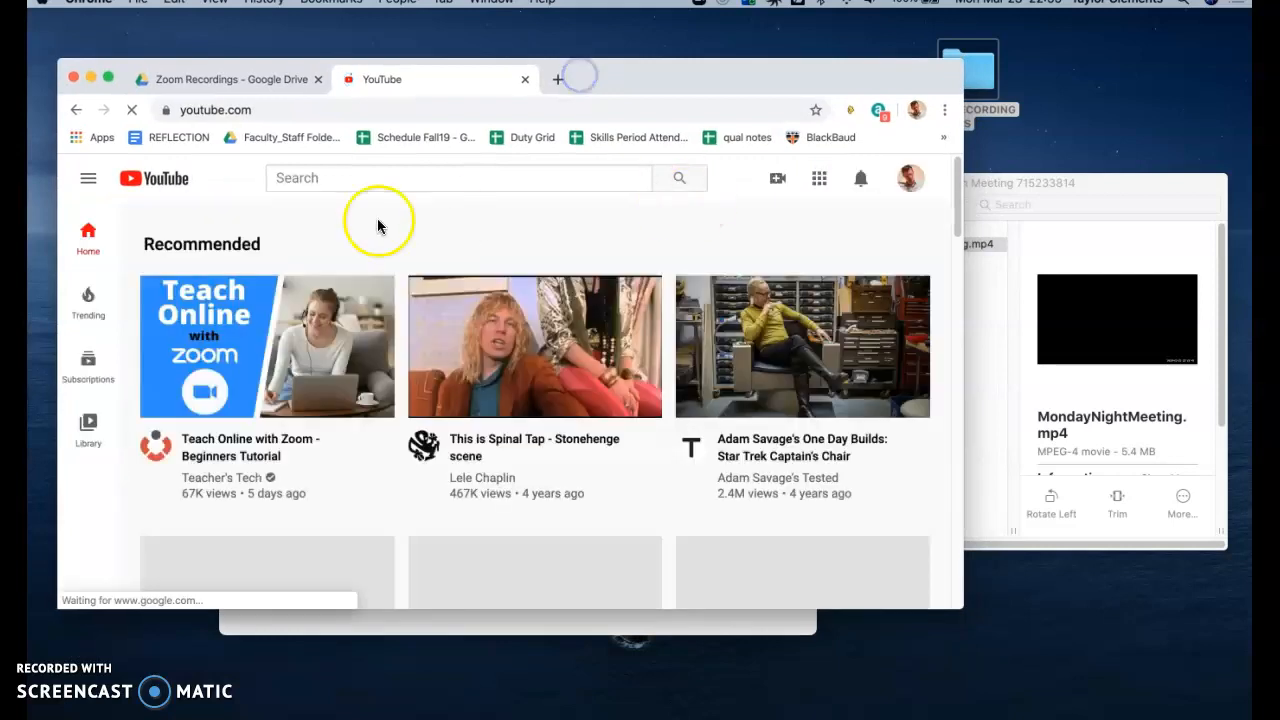
{"action": "scroll", "coordinate": [632, 206], "scroll_direction": "down", "scroll_amount": 3}
{"action": "scroll", "coordinate": [632, 206], "scroll_direction": "up", "scroll_amount": 3}
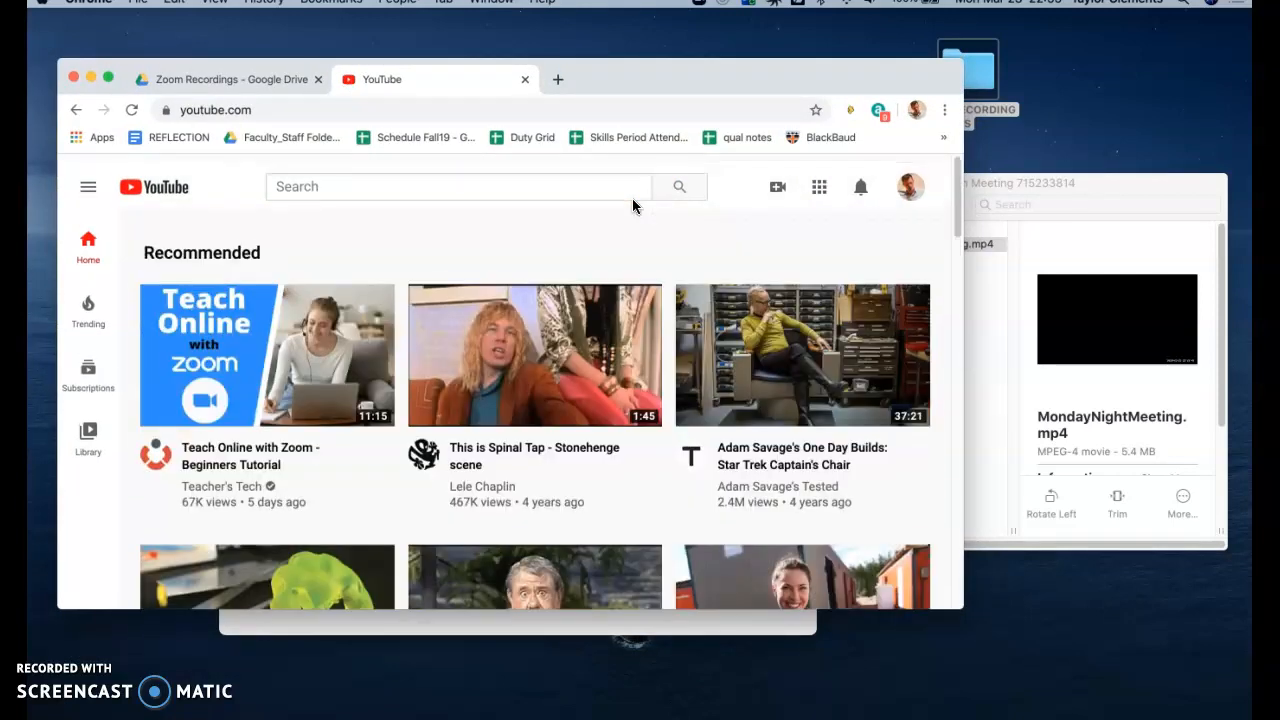
- Start a YouTube video upload and add MondayNightMeeting.mp4 from the Finder window as the file
{"action": "left_click", "coordinate": [778, 182]}
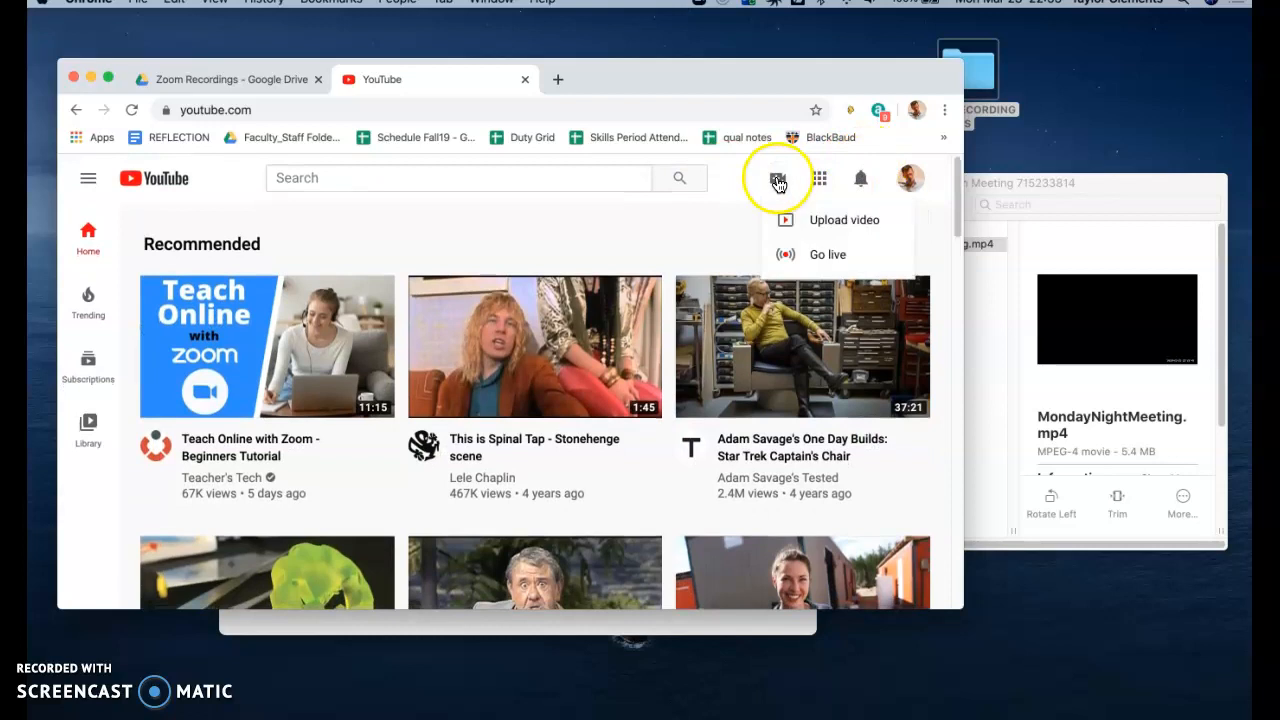
{"action": "left_click", "coordinate": [825, 220]}
{"action": "left_click_drag", "start_coordinate": [820, 94], "coordinate": [784, 83]}
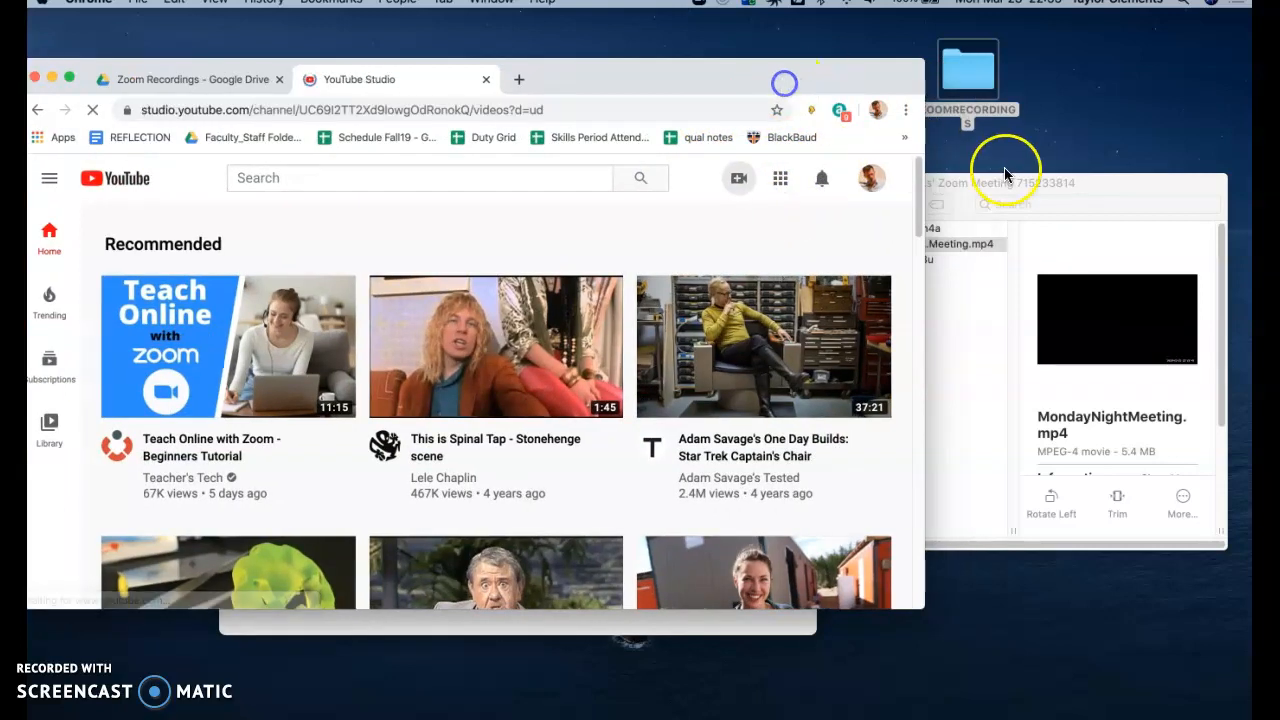
{"action": "left_click_drag", "start_coordinate": [986, 191], "coordinate": [1007, 186]}
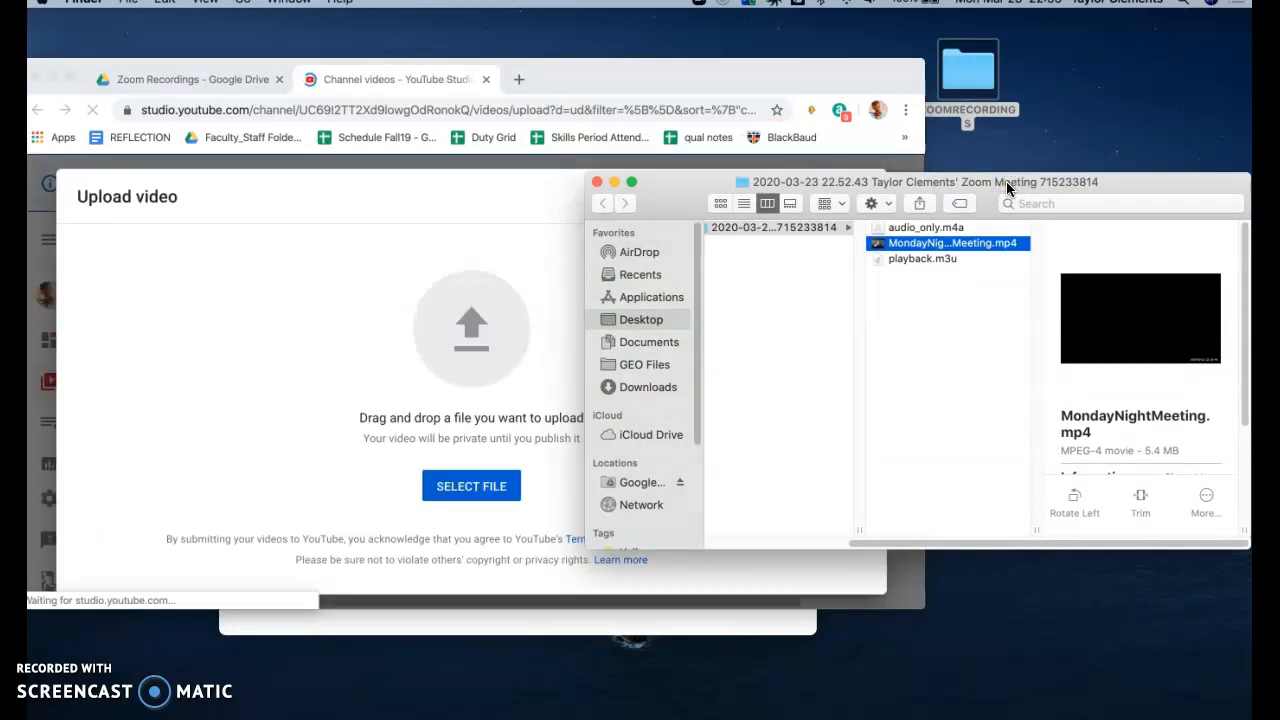
{"action": "left_click_drag", "start_coordinate": [671, 183], "coordinate": [823, 149]}
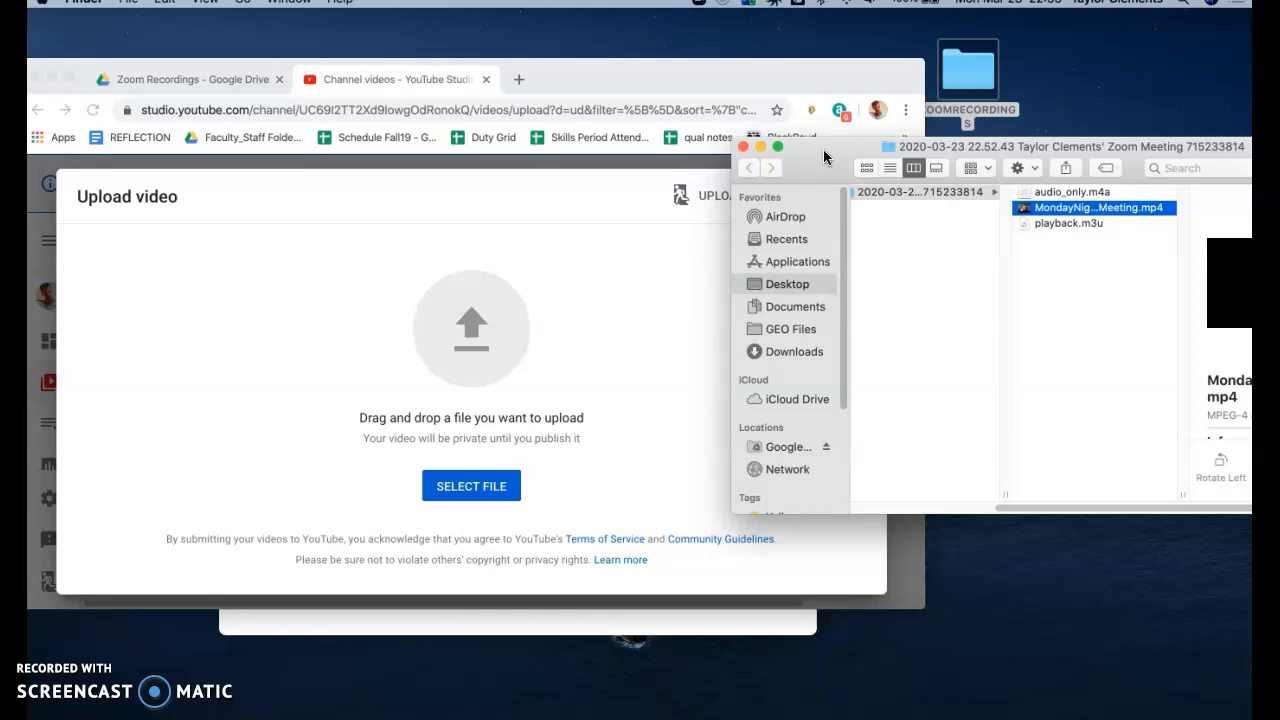
{"action": "left_click_drag", "start_coordinate": [1020, 207], "coordinate": [559, 314]}
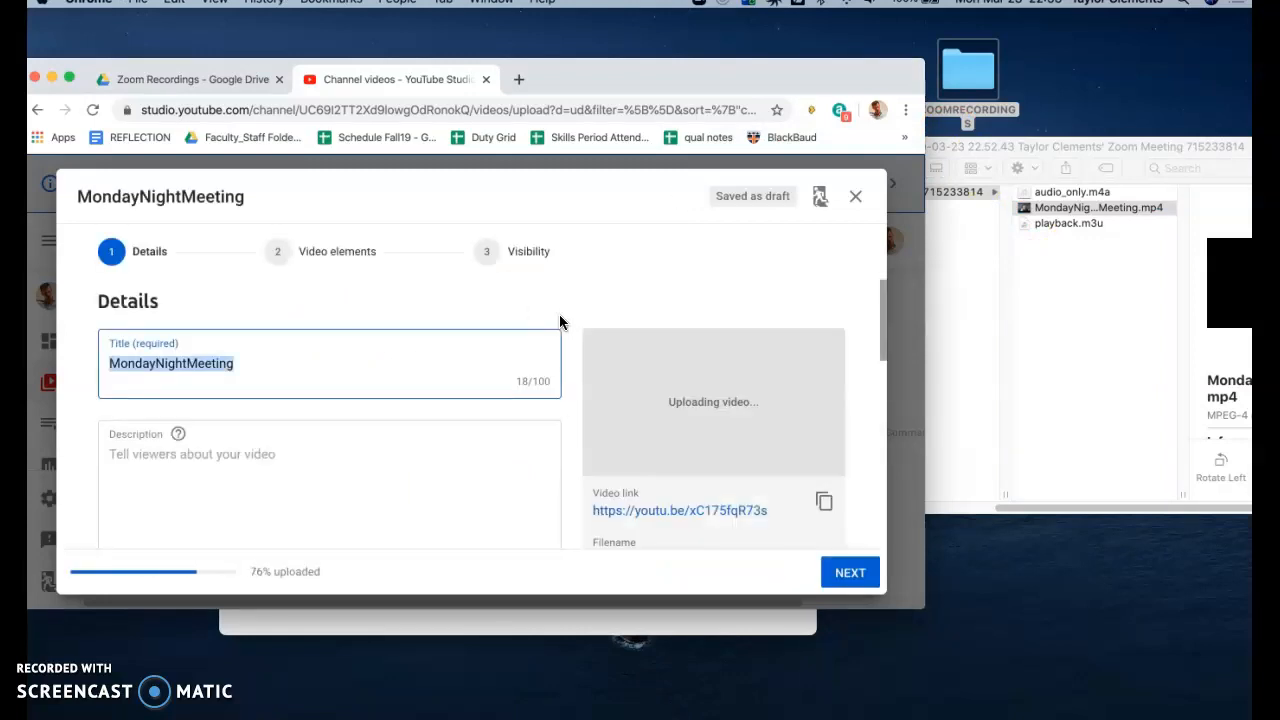
- Mark the video as not made for kids and expand the advanced age restriction settings
{"action": "scroll", "coordinate": [440, 348], "scroll_direction": "down", "scroll_amount": 10}
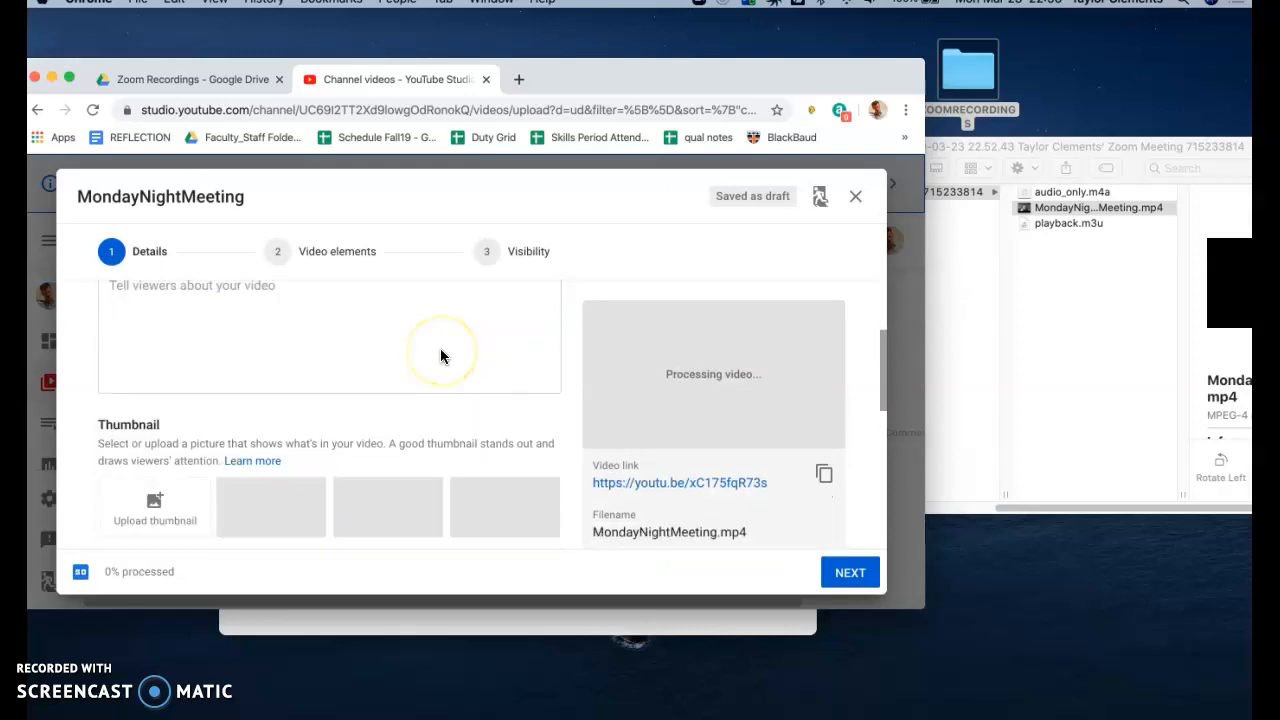
{"action": "scroll", "coordinate": [440, 348], "scroll_direction": "down", "scroll_amount": 2}
{"action": "left_click", "coordinate": [107, 390]}
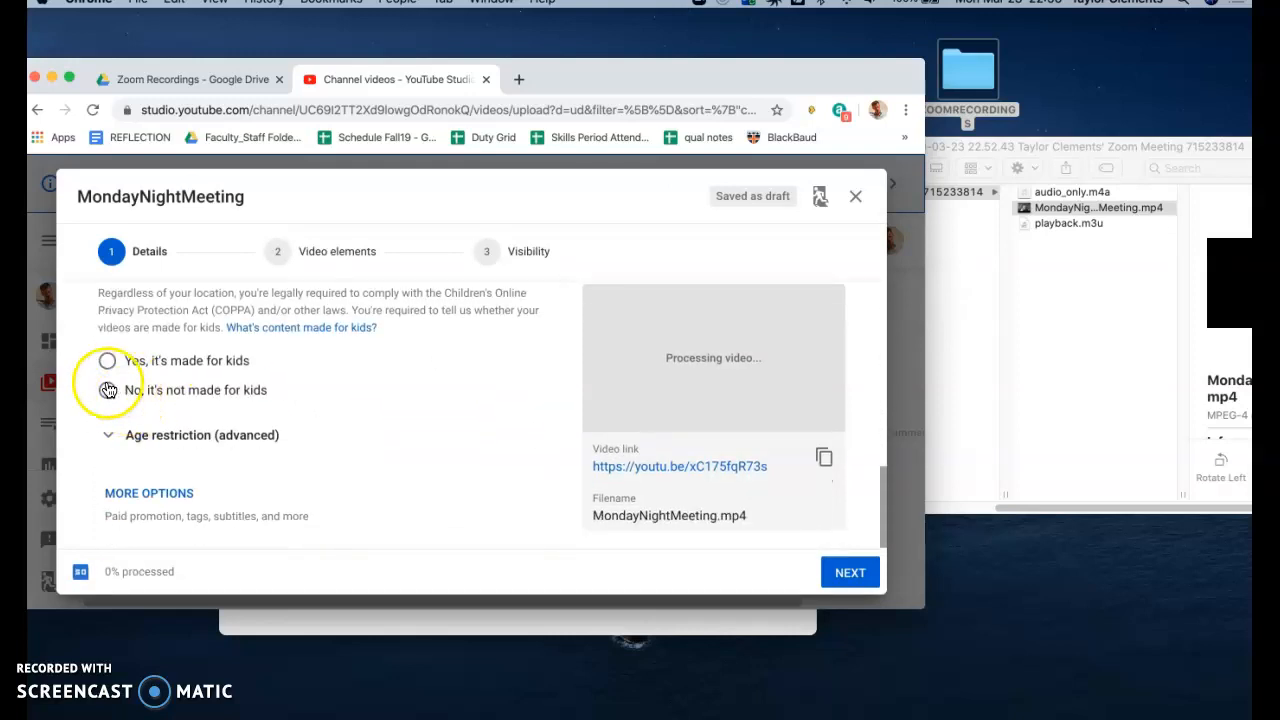
{"action": "left_click", "coordinate": [104, 435]}
{"action": "scroll", "coordinate": [104, 435], "scroll_direction": "down", "scroll_amount": 2}
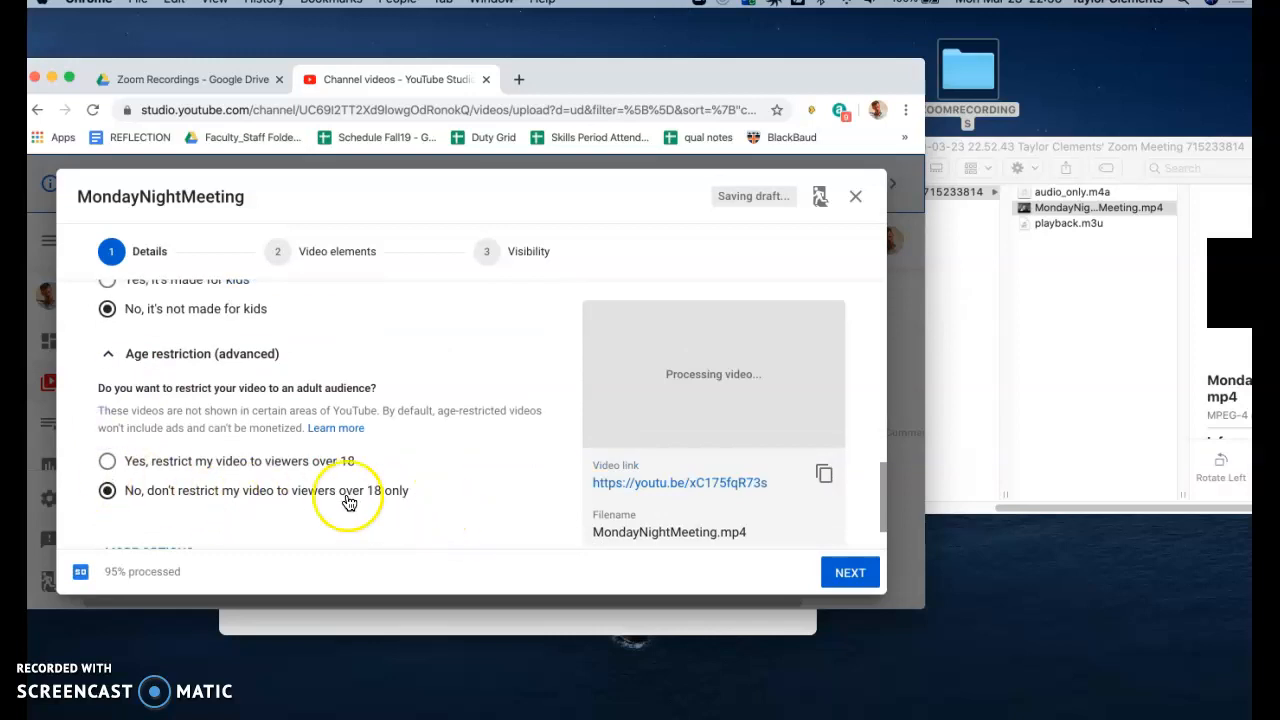
- Proceed to the visibility stage of the upload and set the video to Unlisted
{"action": "left_click", "coordinate": [849, 570]}
{"action": "left_click", "coordinate": [849, 570]}
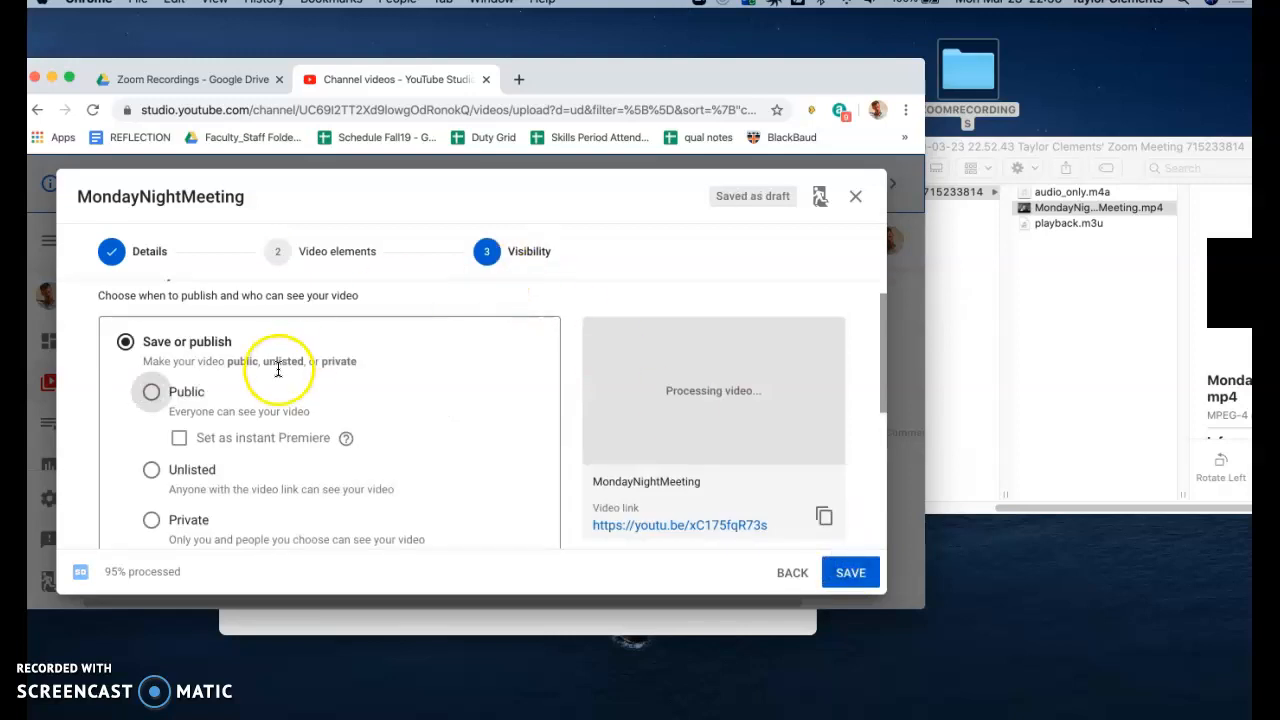
{"action": "scroll", "coordinate": [277, 375], "scroll_direction": "down", "scroll_amount": 1}
{"action": "left_click", "coordinate": [150, 438]}
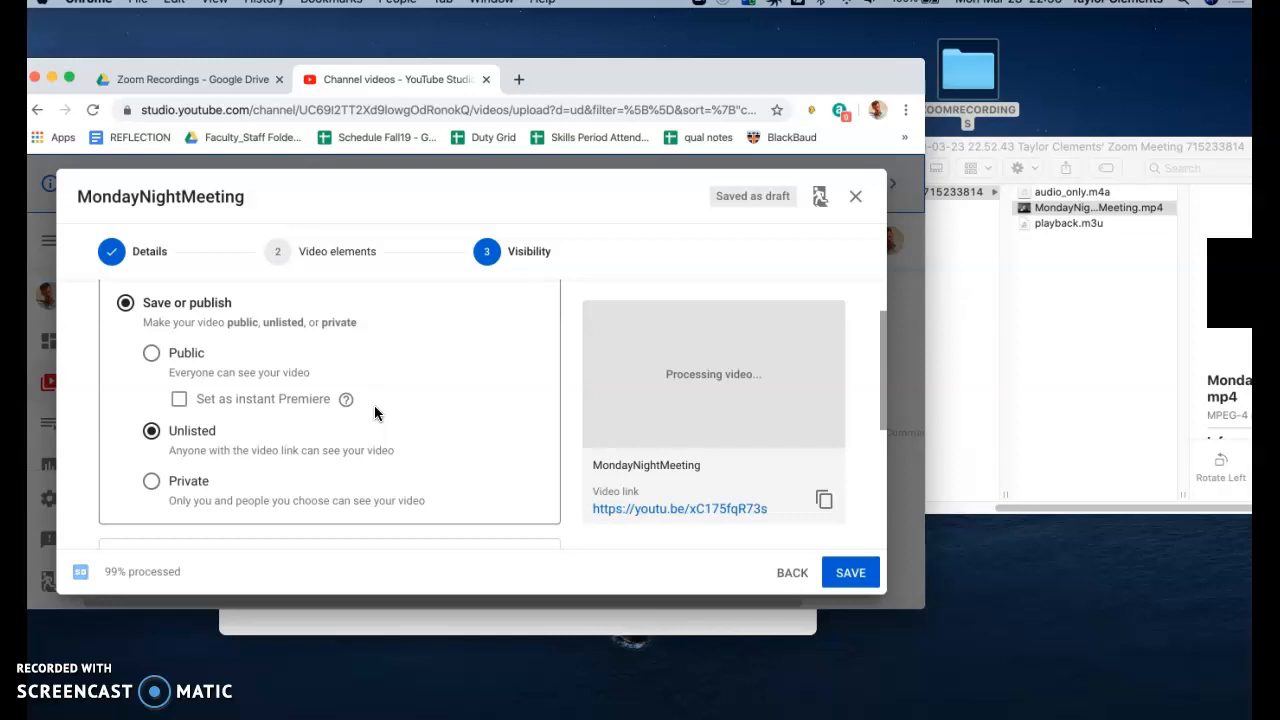
- Copy the MondayNightMeeting video link, save the unlisted upload and close the published-video dialog
{"action": "left_click", "coordinate": [824, 504]}
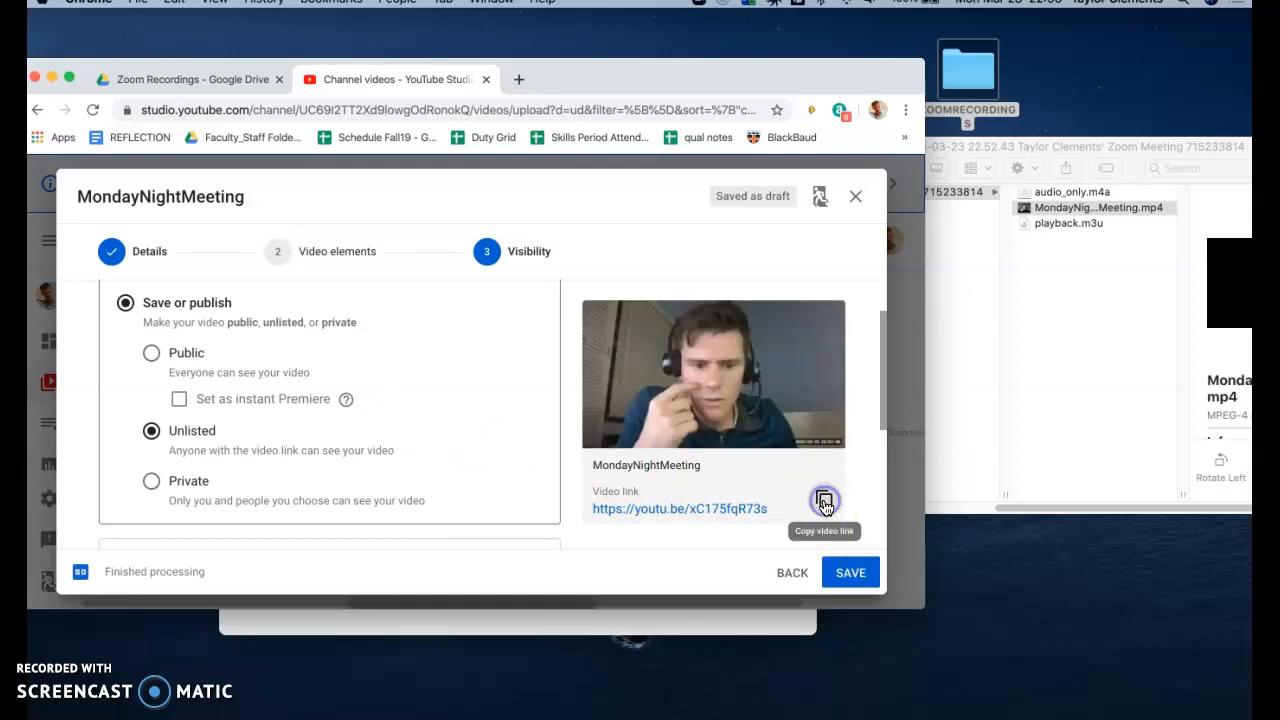
{"action": "left_click", "coordinate": [851, 572]}
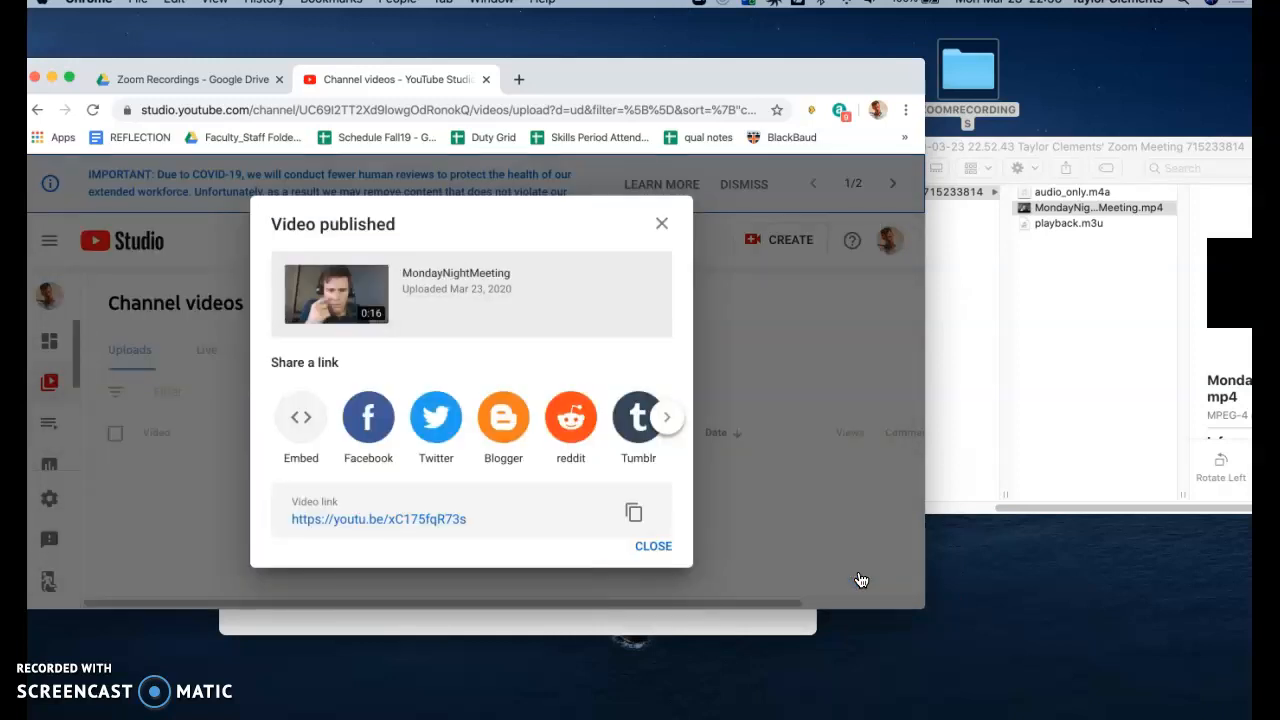
{"action": "left_click", "coordinate": [664, 549]}
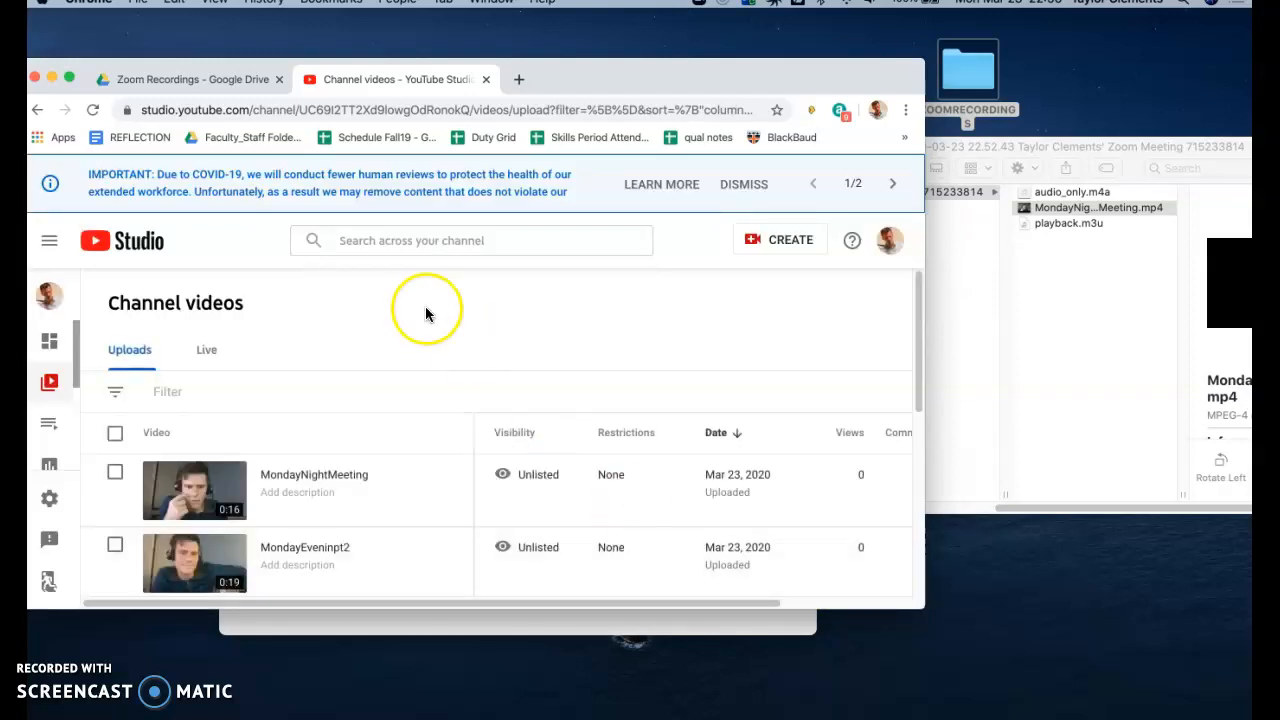
- Look through the list of uploaded channel videos and their visibility settings in YouTube Studio
{"action": "scroll", "coordinate": [425, 314], "scroll_direction": "down", "scroll_amount": 5}
{"action": "scroll", "coordinate": [349, 434], "scroll_direction": "down", "scroll_amount": 2}
{"action": "scroll", "coordinate": [329, 509], "scroll_direction": "up", "scroll_amount": 2}
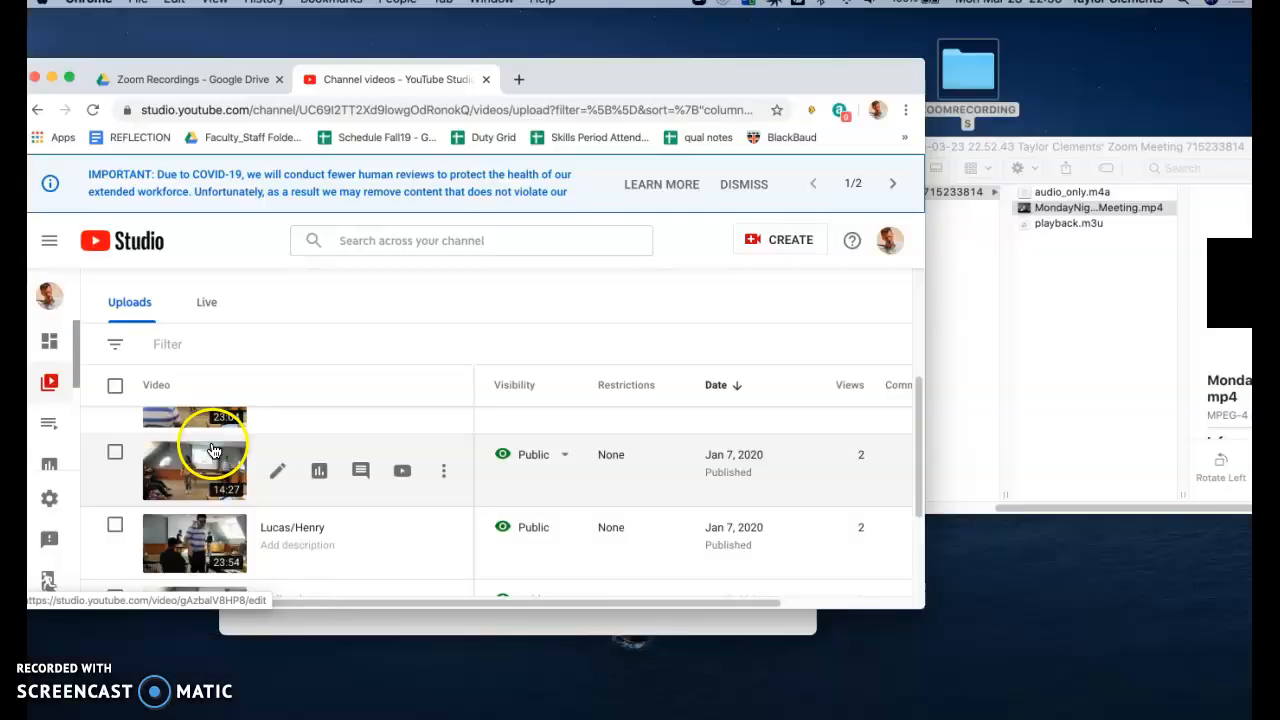
{"action": "scroll", "coordinate": [378, 465], "scroll_direction": "down", "scroll_amount": 3}
{"action": "scroll", "coordinate": [378, 466], "scroll_direction": "up", "scroll_amount": 2}
{"action": "scroll", "coordinate": [378, 468], "scroll_direction": "up", "scroll_amount": 2}
{"action": "scroll", "coordinate": [378, 468], "scroll_direction": "down", "scroll_amount": 4}
{"action": "scroll", "coordinate": [378, 468], "scroll_direction": "up", "scroll_amount": 6}
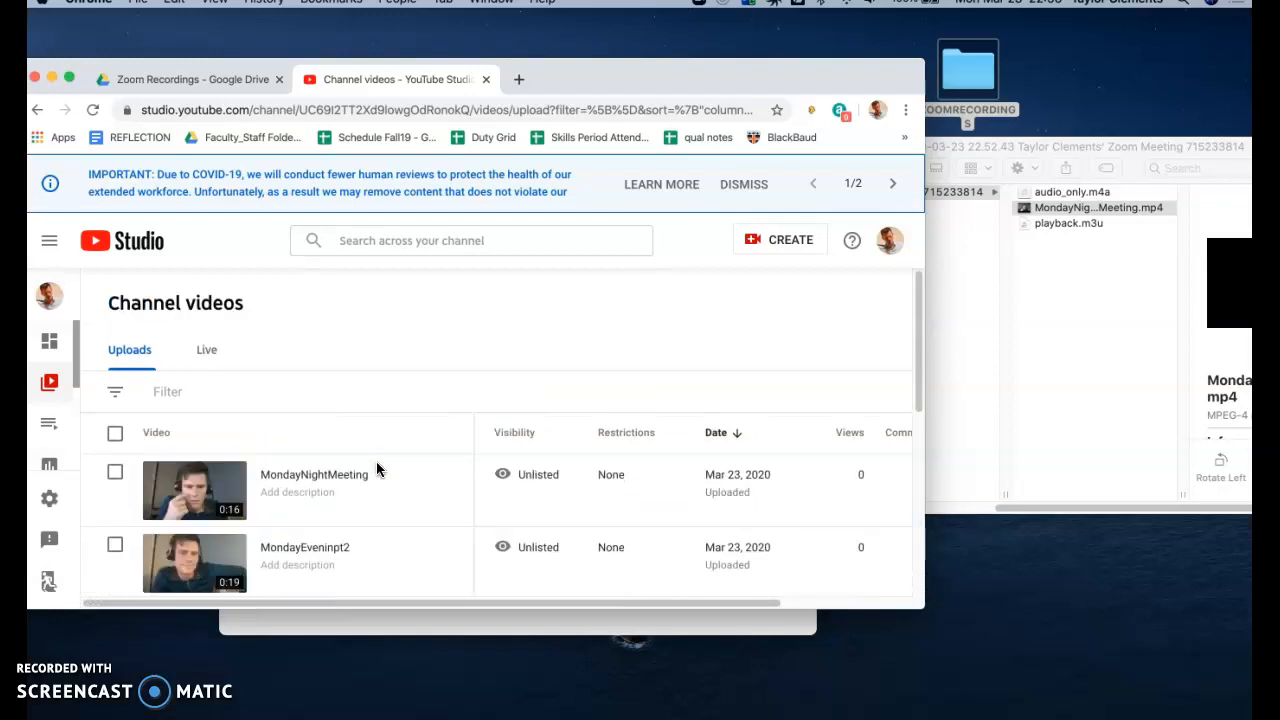
- Close the YouTube Studio tab, the Google Drive browser window and the Finder window with the recording files
{"action": "left_click", "coordinate": [485, 80]}
{"action": "left_click_drag", "start_coordinate": [441, 78], "coordinate": [521, 83]}
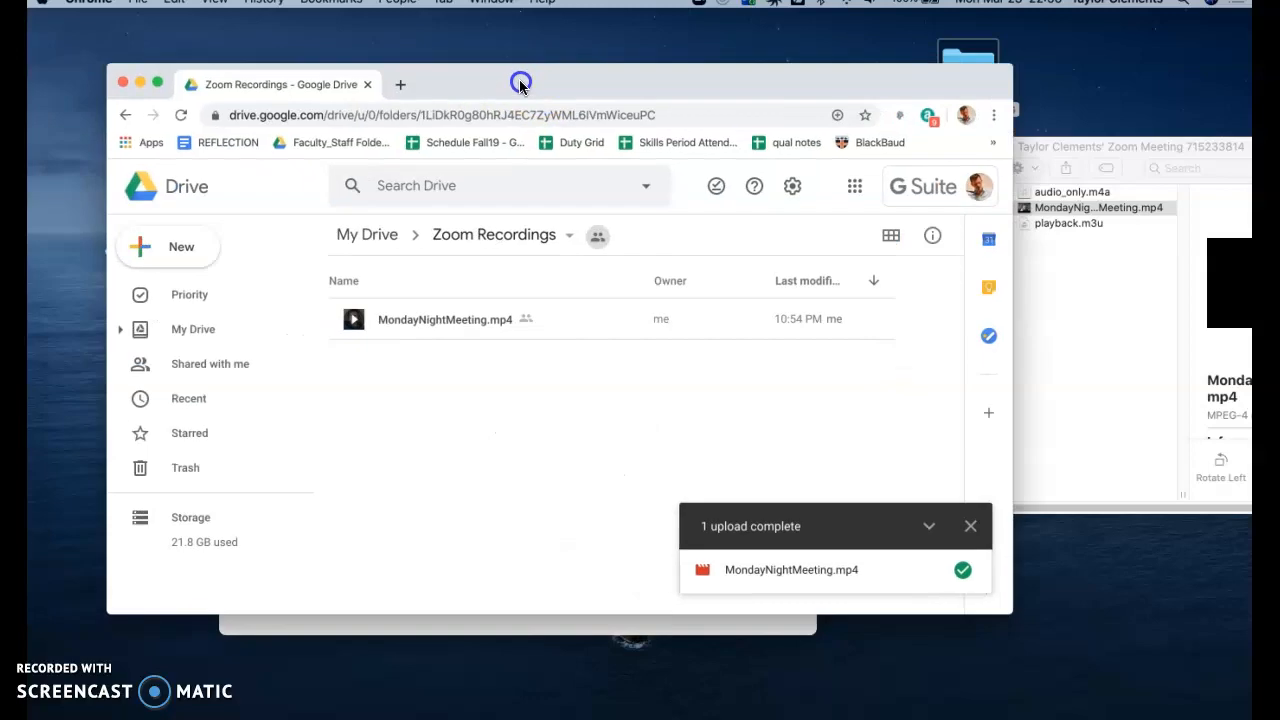
{"action": "left_click", "coordinate": [124, 85]}
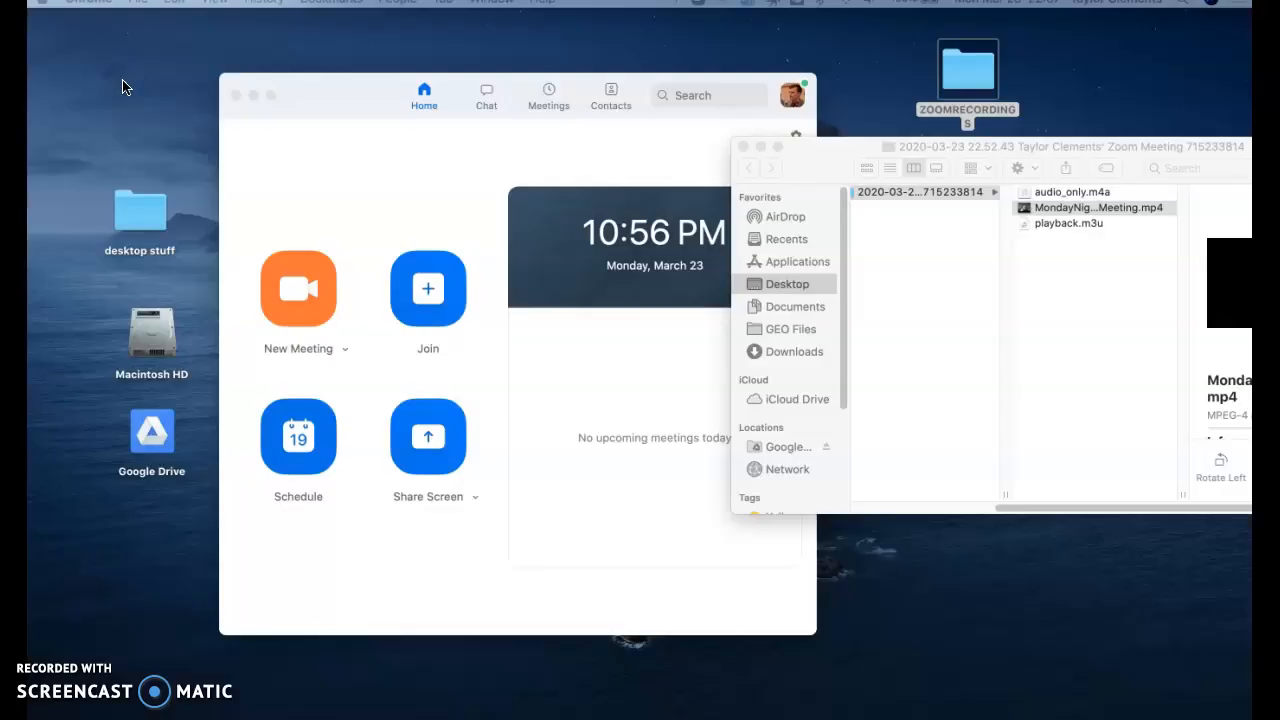
{"action": "left_click", "coordinate": [742, 147]}
{"action": "left_click_drag", "start_coordinate": [322, 91], "coordinate": [450, 93]}
{"action": "left_click_drag", "start_coordinate": [212, 304], "coordinate": [211, 360]}
{"action": "left_click_drag", "start_coordinate": [212, 427], "coordinate": [119, 534]}
{"action": "left_click", "coordinate": [120, 536]}
{"action": "left_click_drag", "start_coordinate": [441, 97], "coordinate": [265, 74]}
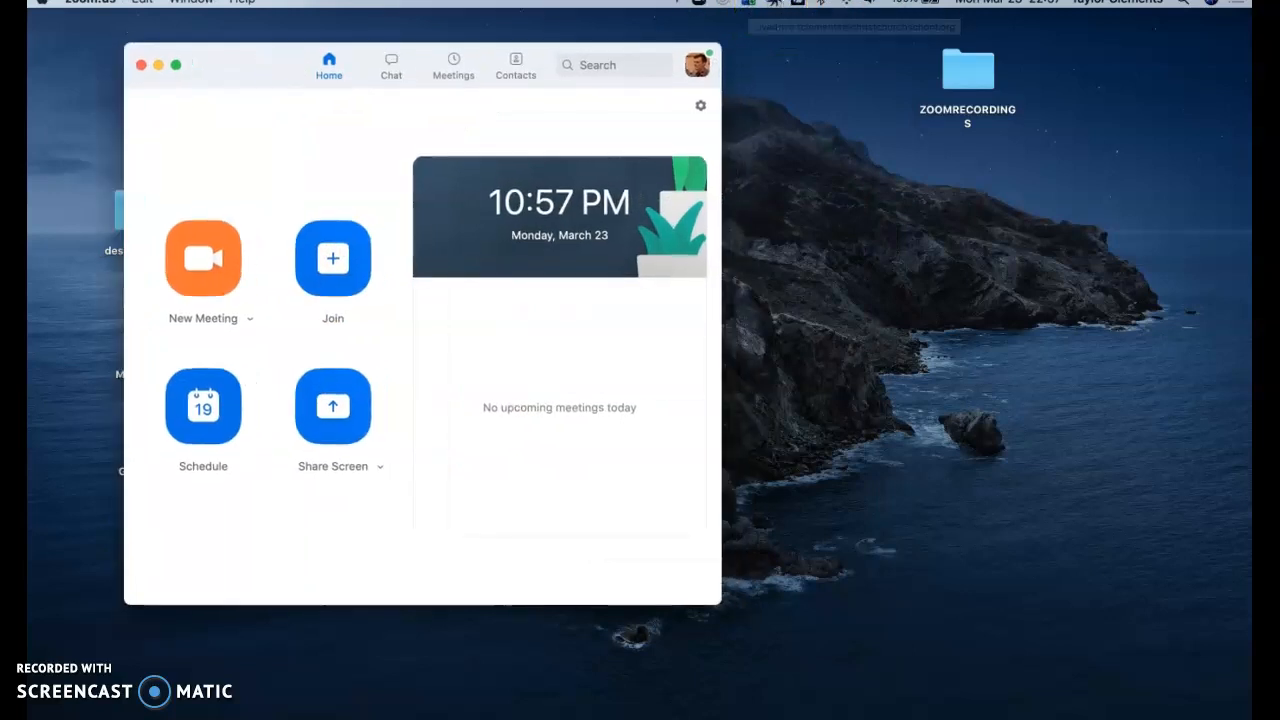
- Check the recent sync activity of Google Drive on the computer and dismiss it
{"action": "left_click", "coordinate": [797, 4]}
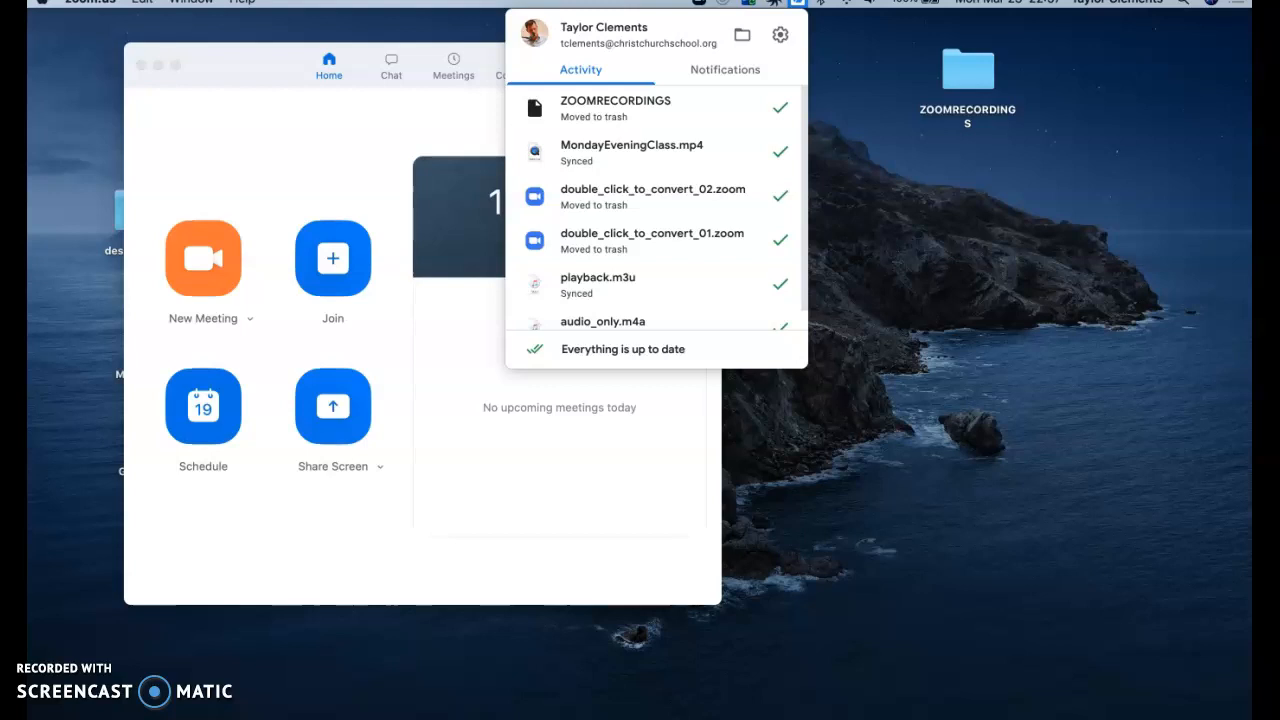
{"action": "left_click", "coordinate": [797, 3]}
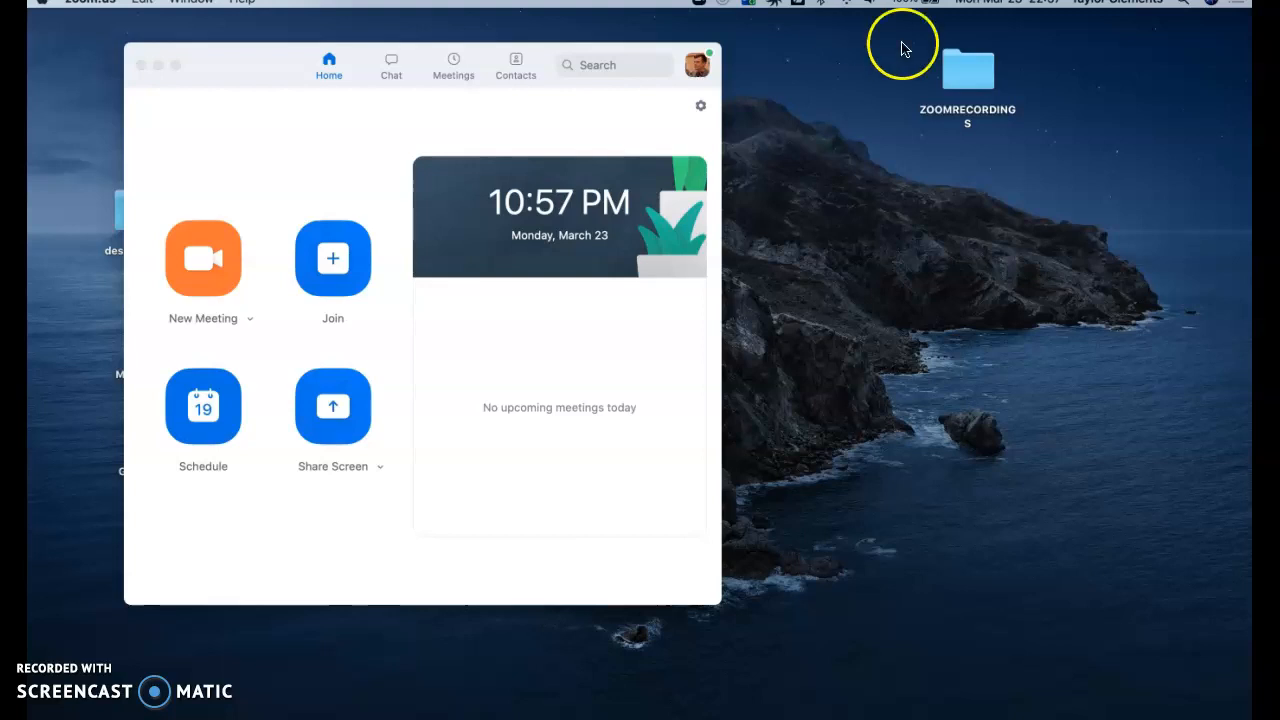
{"action": "left_click_drag", "start_coordinate": [258, 70], "coordinate": [344, 55]}
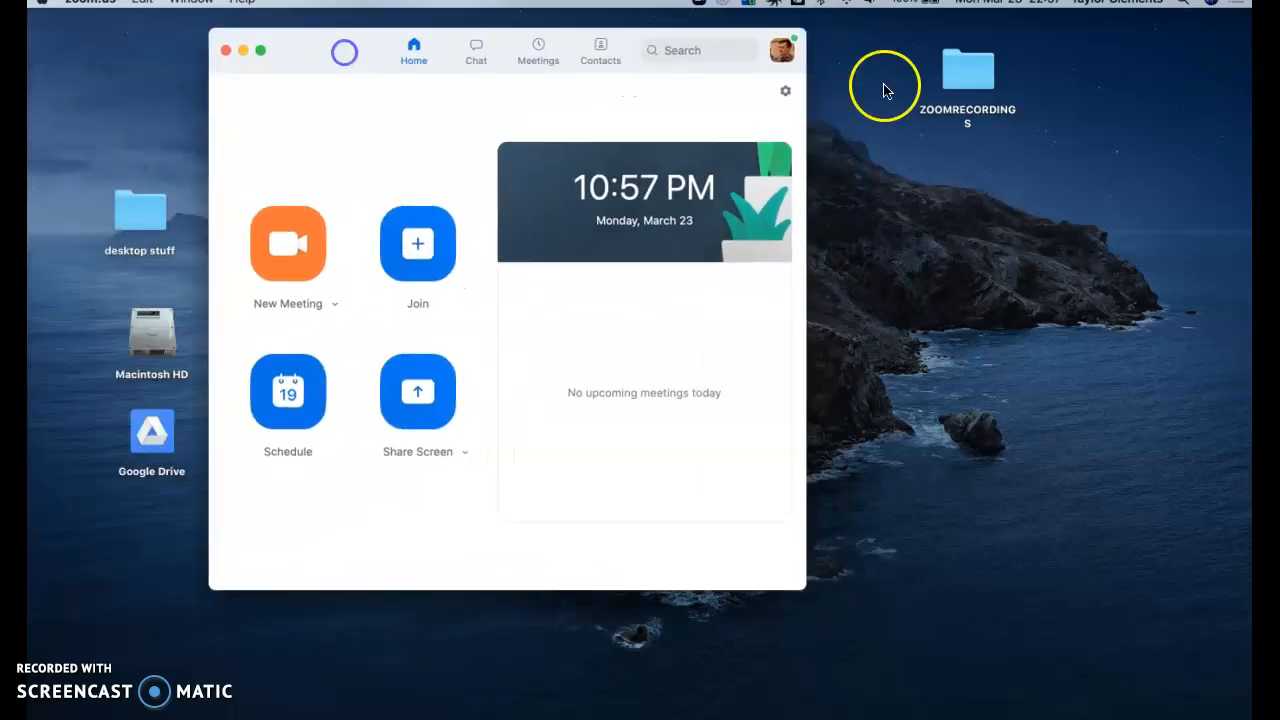
{"action": "left_click_drag", "start_coordinate": [984, 76], "coordinate": [948, 60]}
{"action": "left_click", "coordinate": [349, 57]}
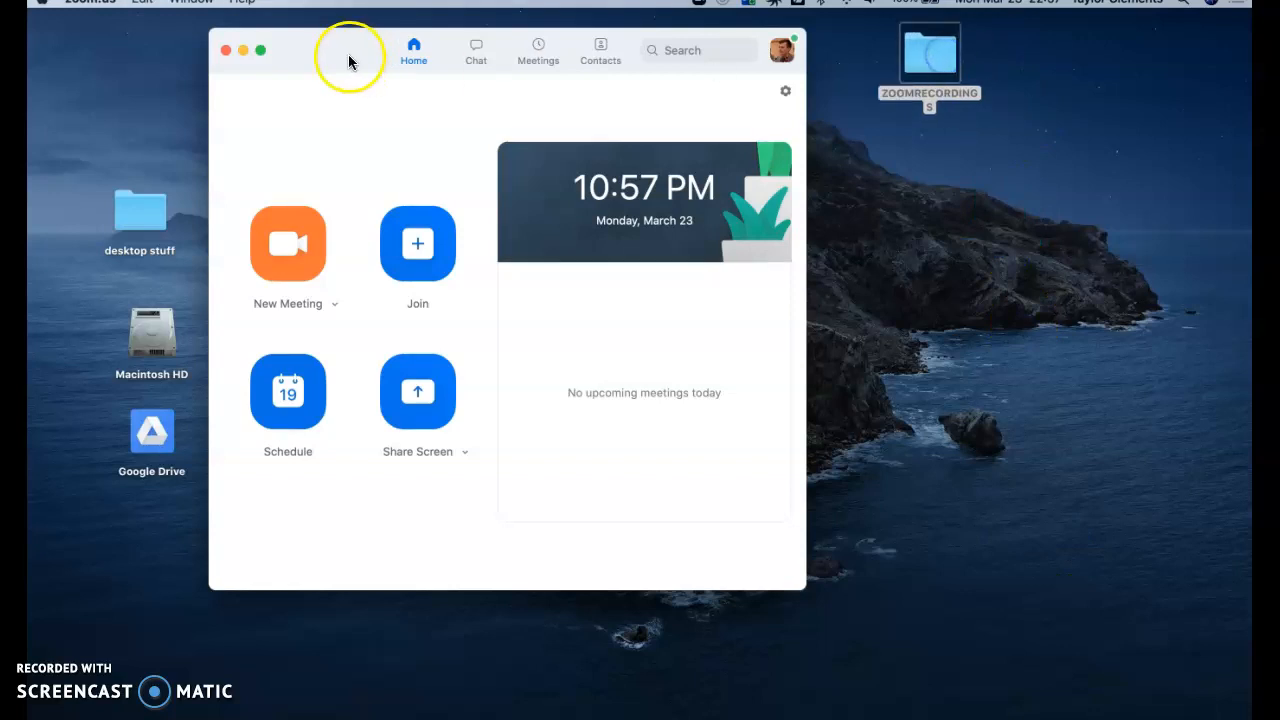
{"action": "left_click_drag", "start_coordinate": [320, 55], "coordinate": [186, 53]}
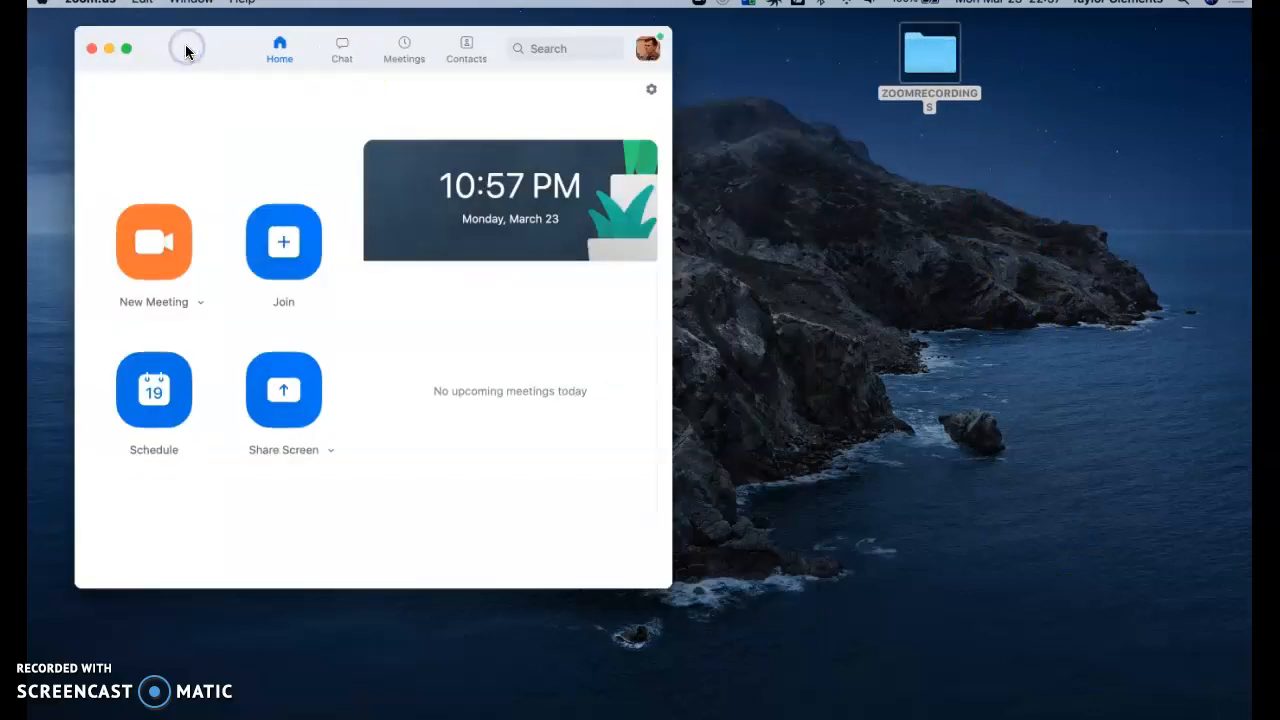
{"action": "left_click_drag", "start_coordinate": [195, 56], "coordinate": [350, 63]}
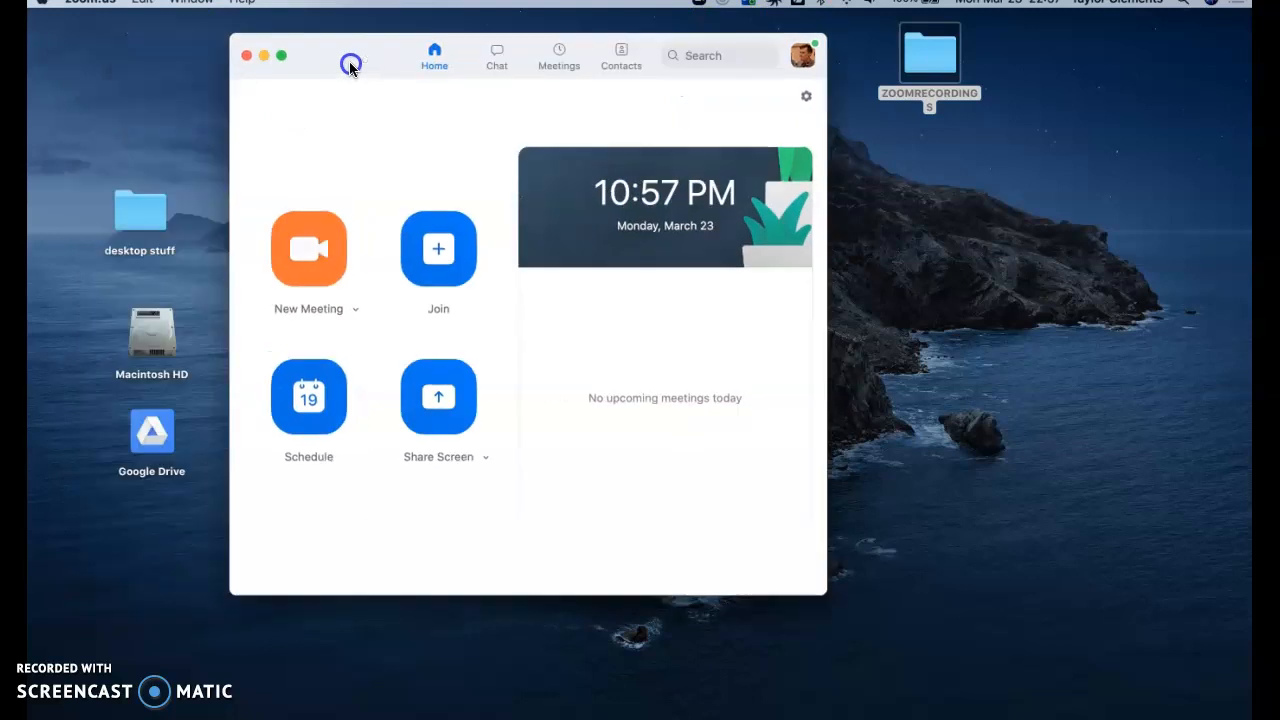
- Open Google Drive from the desktop and move the Zoom Recordings folder in My Drive to the trash
{"action": "double_click", "coordinate": [155, 440]}
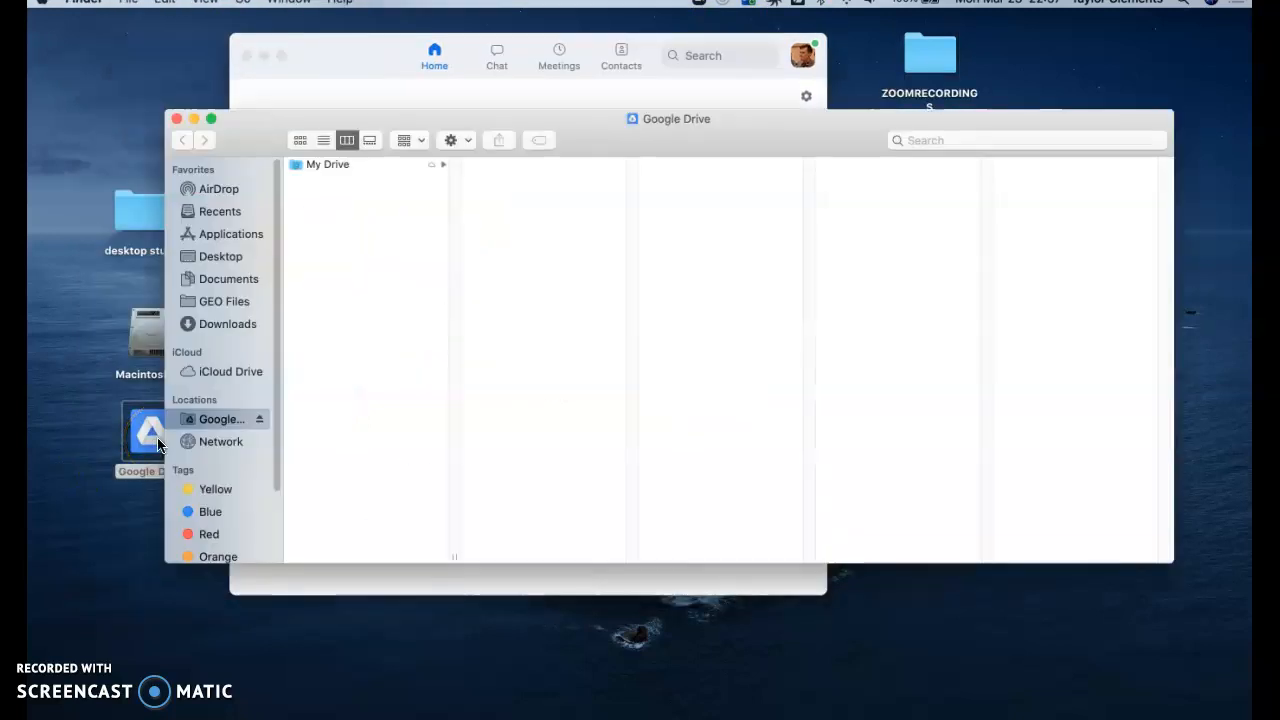
{"action": "left_click", "coordinate": [347, 166]}
{"action": "scroll", "coordinate": [508, 290], "scroll_direction": "down", "scroll_amount": 10}
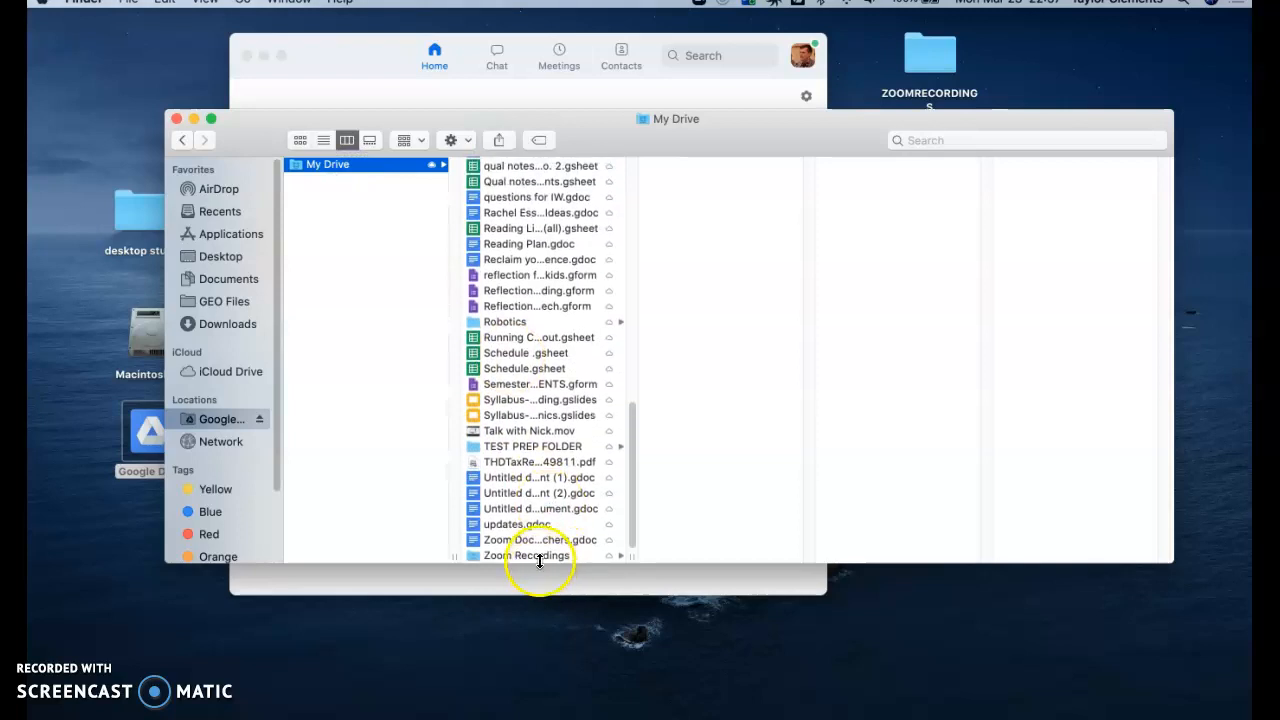
{"action": "right_click", "coordinate": [541, 556]}
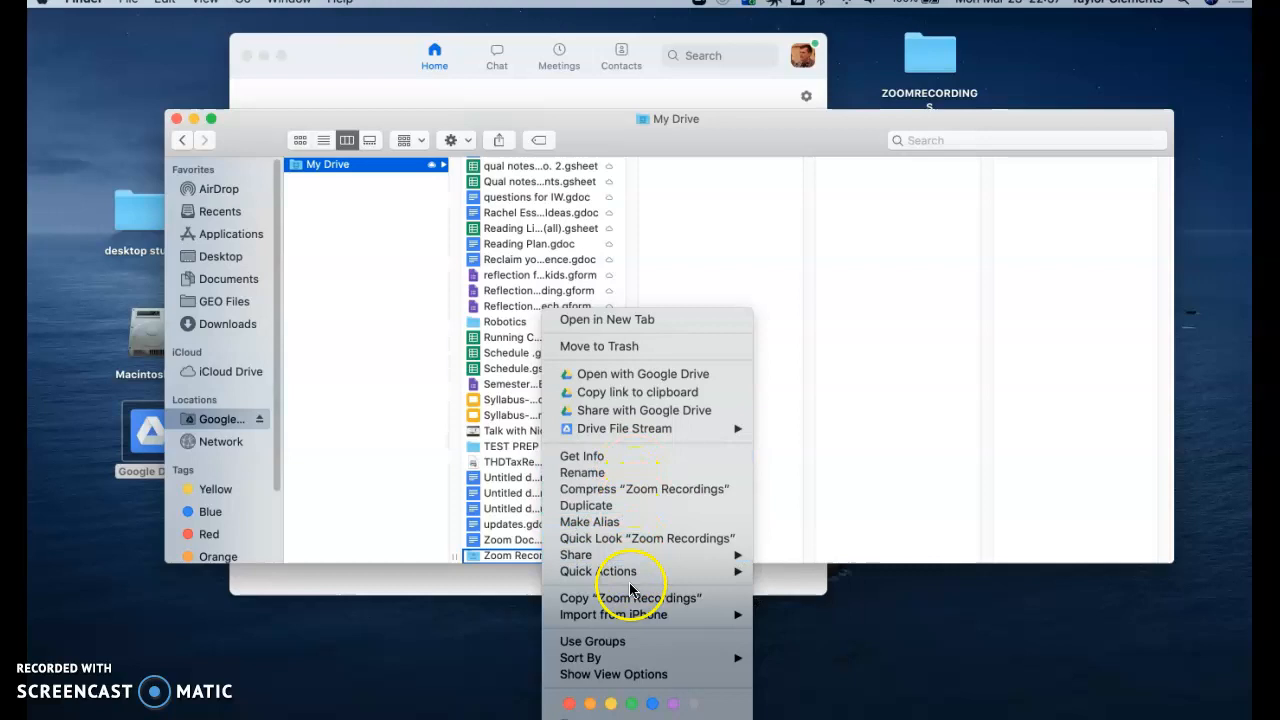
{"action": "left_click", "coordinate": [655, 352]}
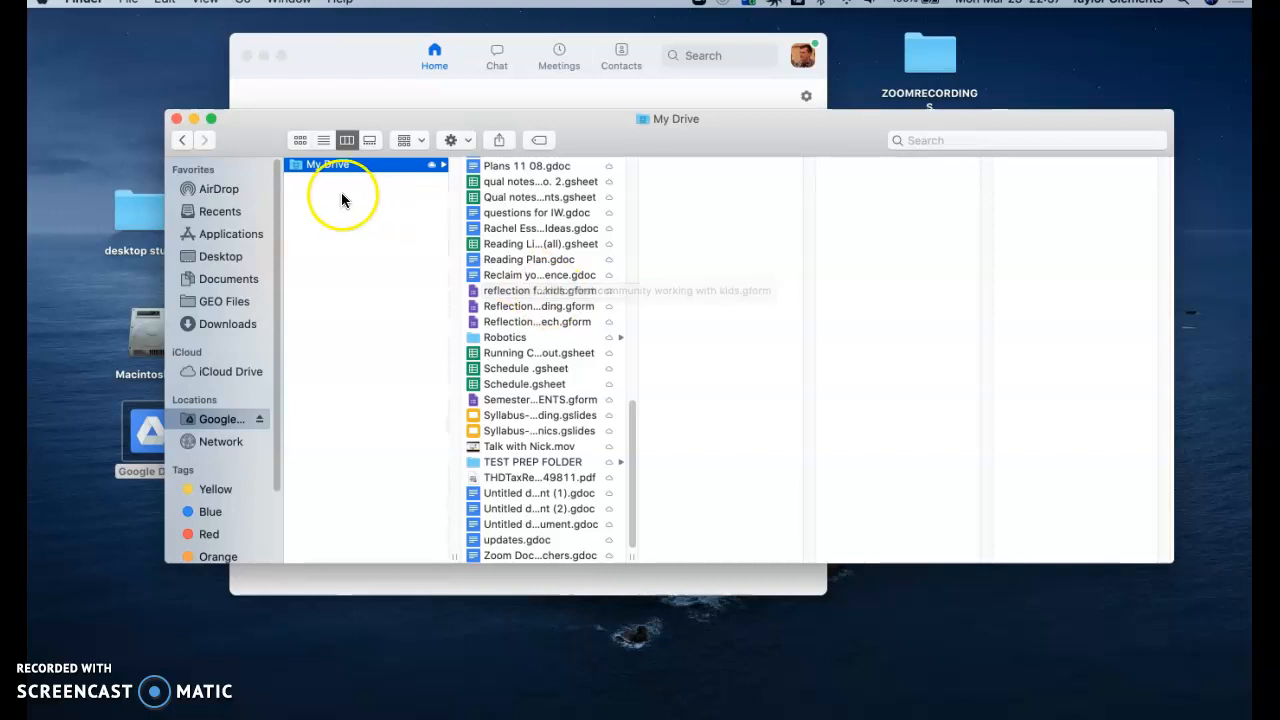
- Create a new folder named ZOOMRECORDINGS in My Drive
{"action": "left_click_drag", "start_coordinate": [247, 125], "coordinate": [263, 101]}
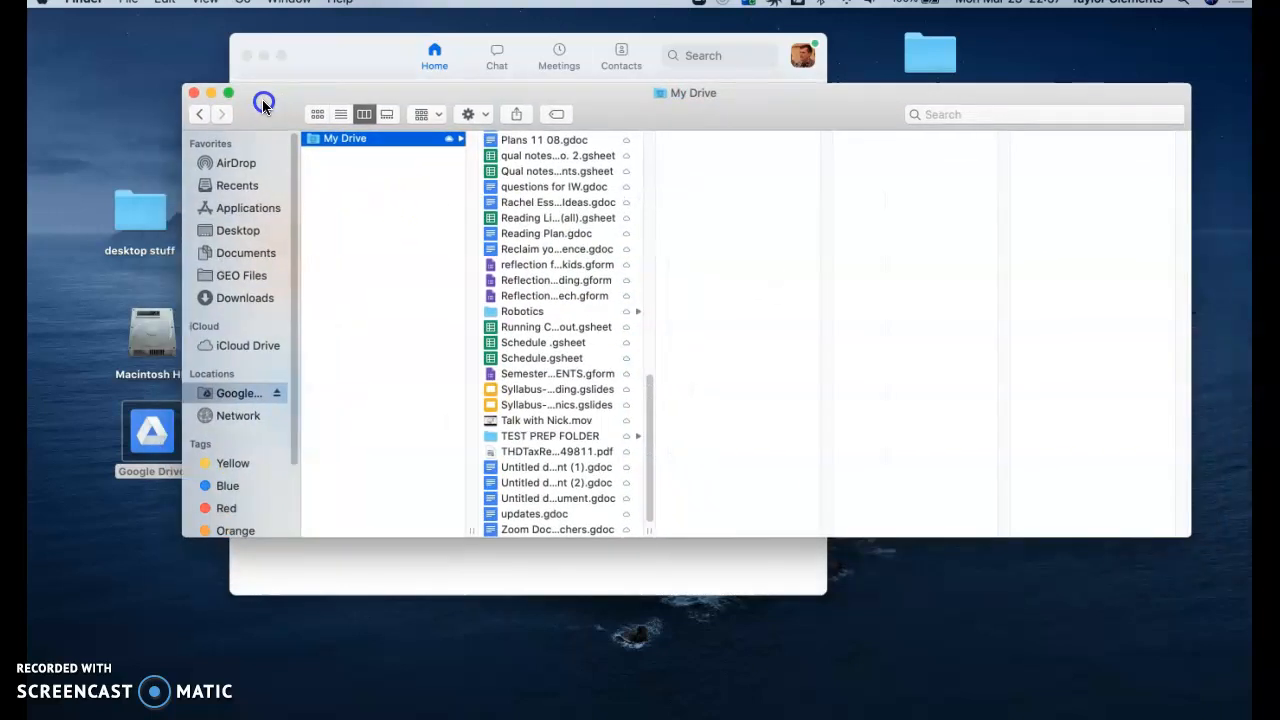
{"action": "left_click_drag", "start_coordinate": [182, 86], "coordinate": [168, 75]}
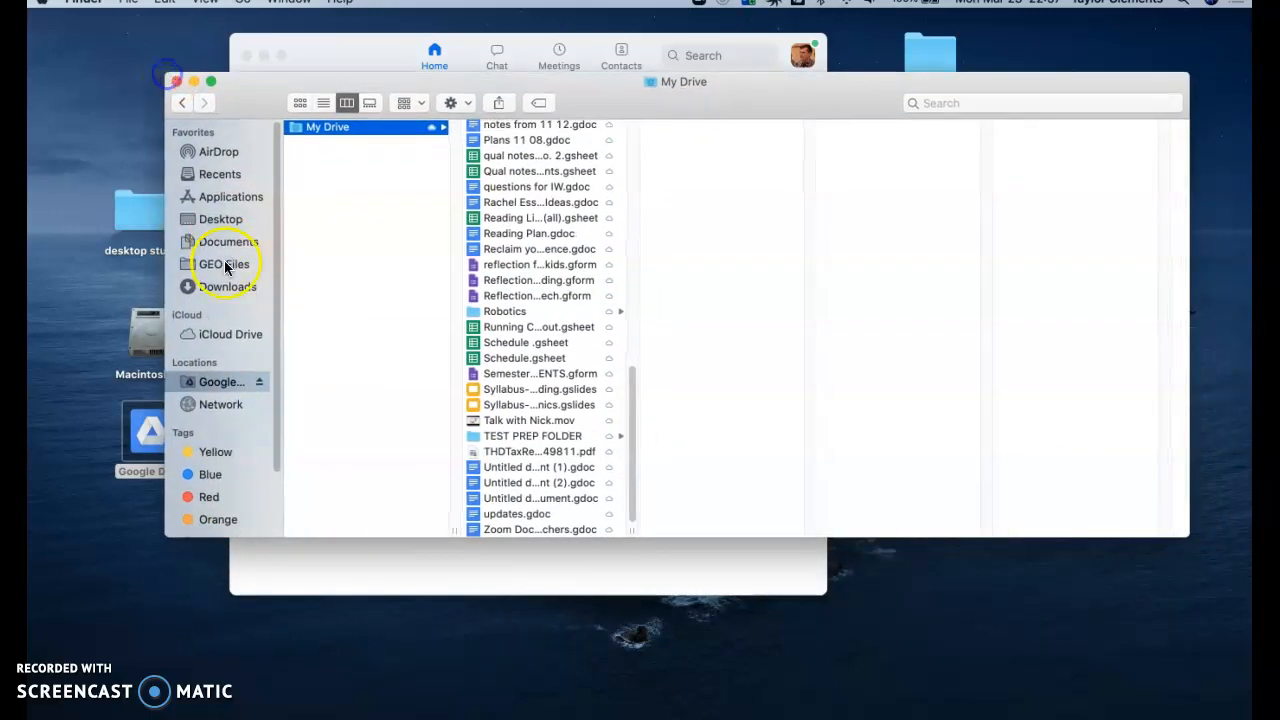
{"action": "scroll", "coordinate": [547, 176], "scroll_direction": "down", "scroll_amount": 2}
{"action": "left_click", "coordinate": [464, 101]}
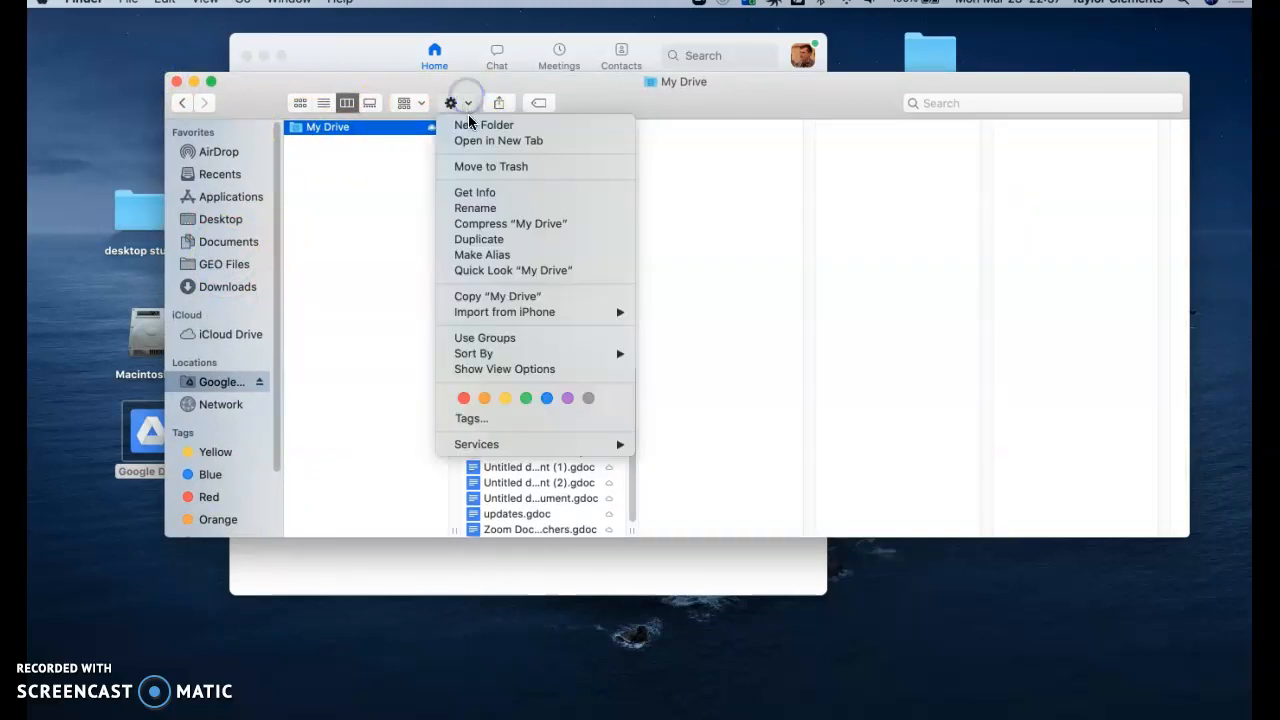
{"action": "left_click", "coordinate": [469, 121]}
{"action": "type", "text": "Z"}
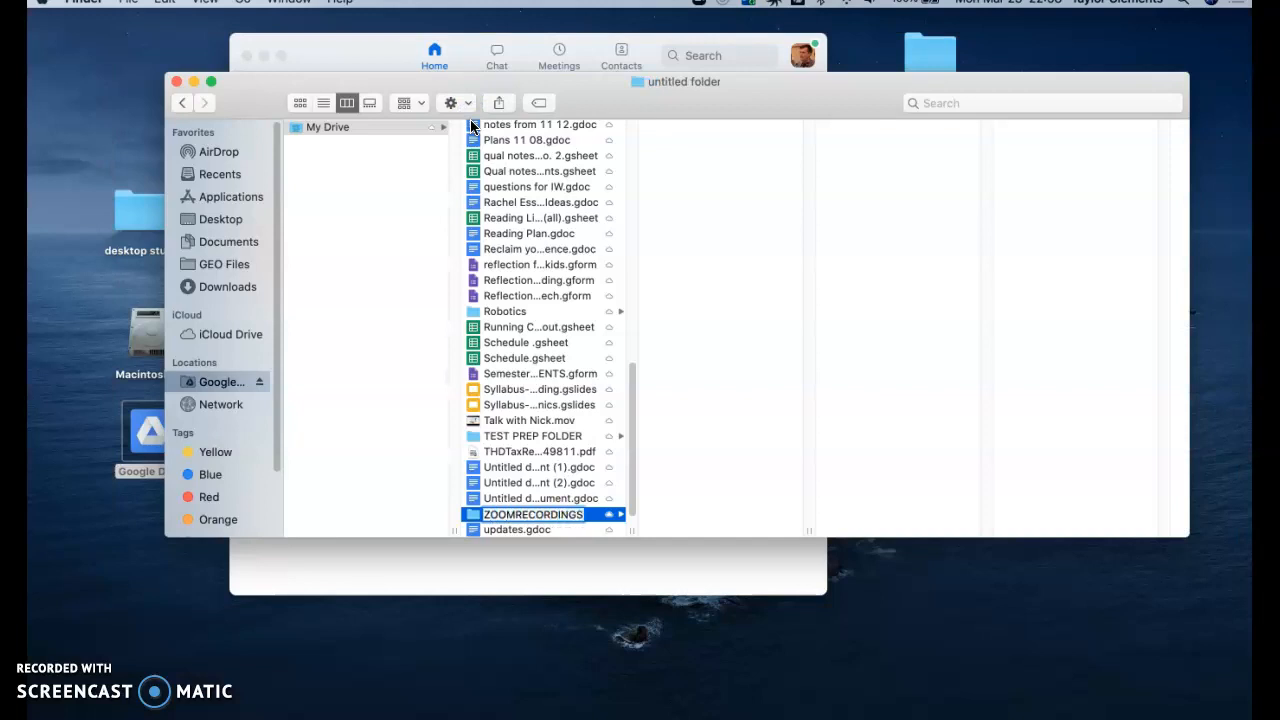
{"action": "type", "text": "OOMRECORDINGS"}
{"action": "key", "text": "Return"}
{"action": "scroll", "coordinate": [510, 155], "scroll_direction": "down", "scroll_amount": 2}
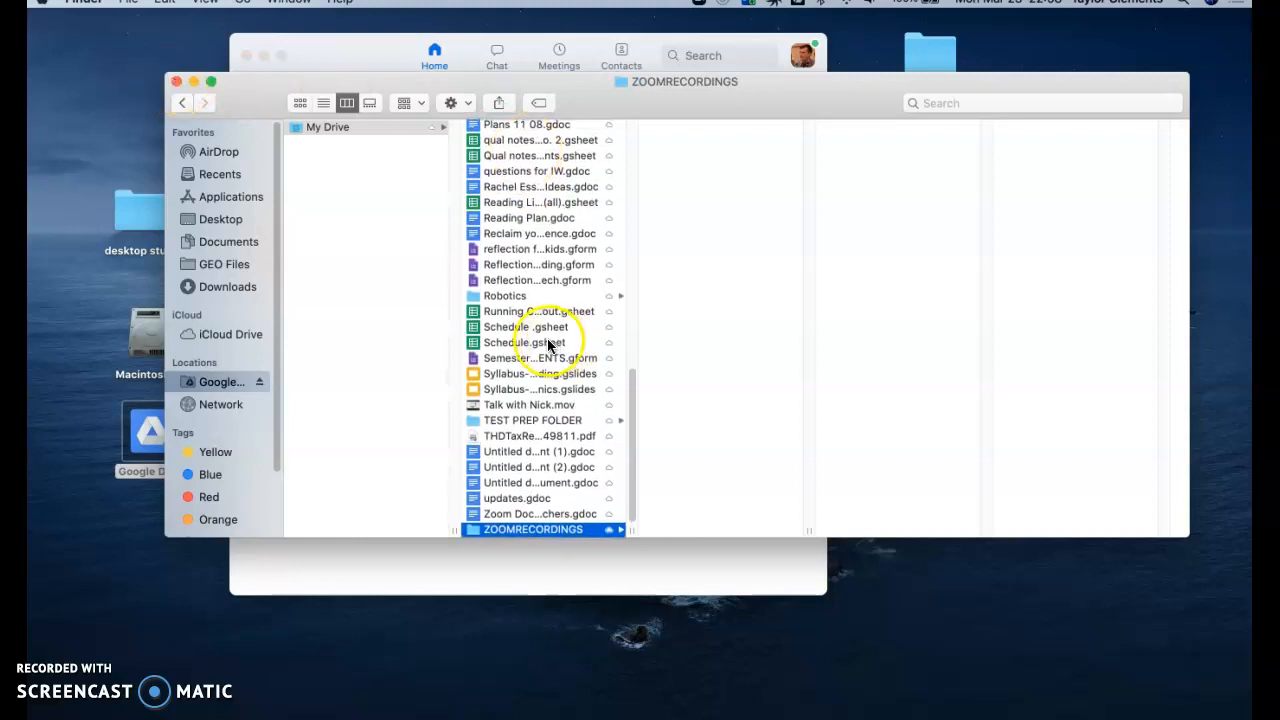
- Switch to Zoom and open its recording settings
{"action": "left_click", "coordinate": [357, 47]}
{"action": "left_click", "coordinate": [90, 3]}
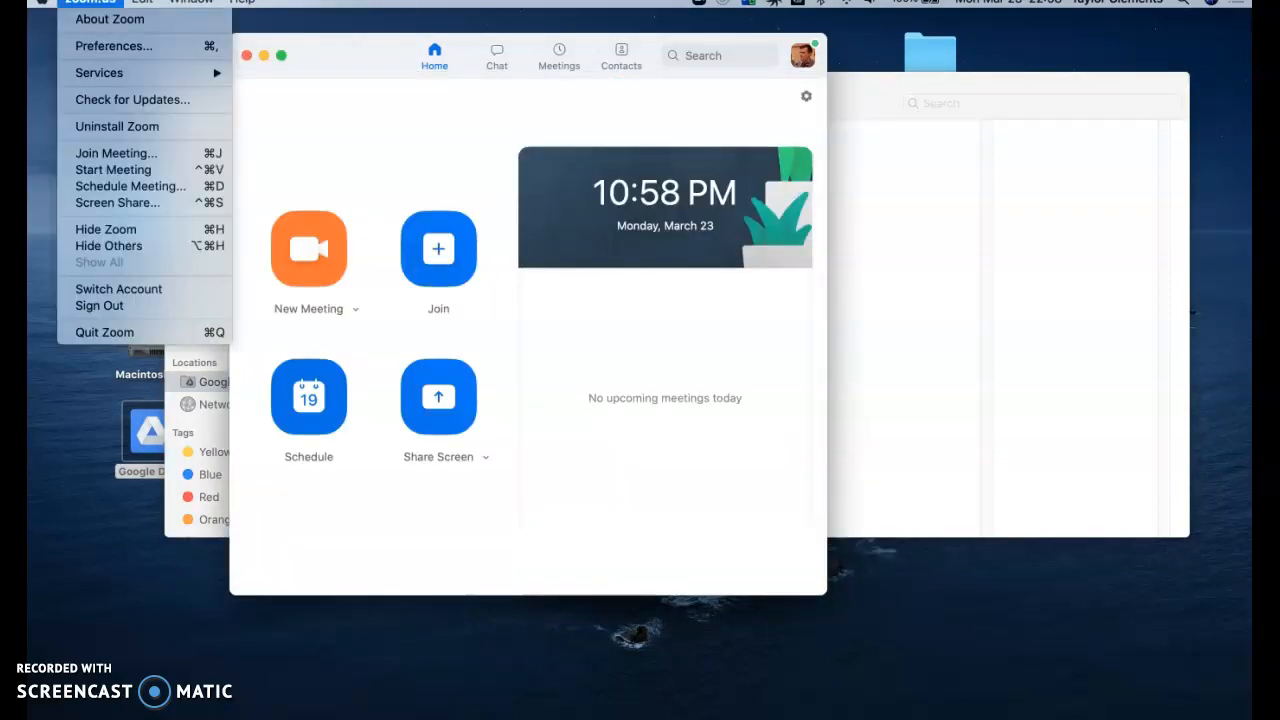
{"action": "left_click", "coordinate": [115, 46]}
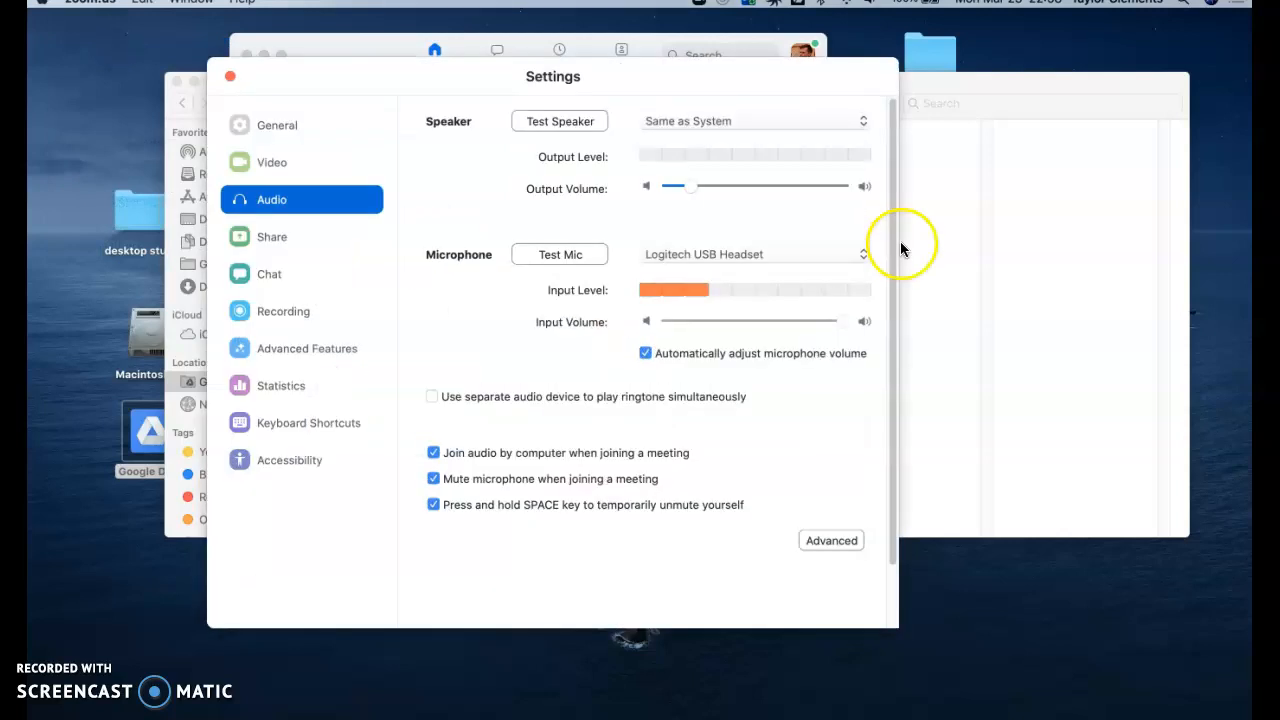
{"action": "left_click", "coordinate": [290, 327]}
- Set the Zoom recording storage location to the ZOOMRECORDINGS folder in Google Drive's My Drive and close the settings
{"action": "left_click", "coordinate": [764, 132]}
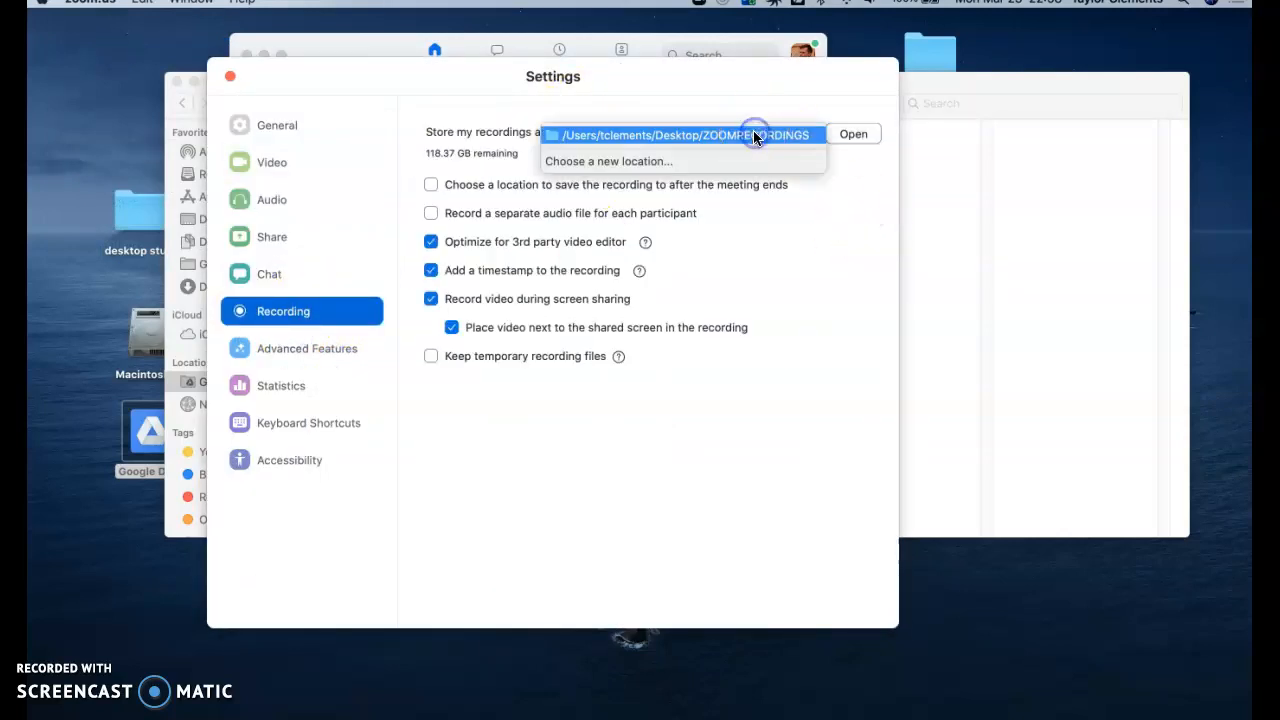
{"action": "left_click", "coordinate": [723, 161]}
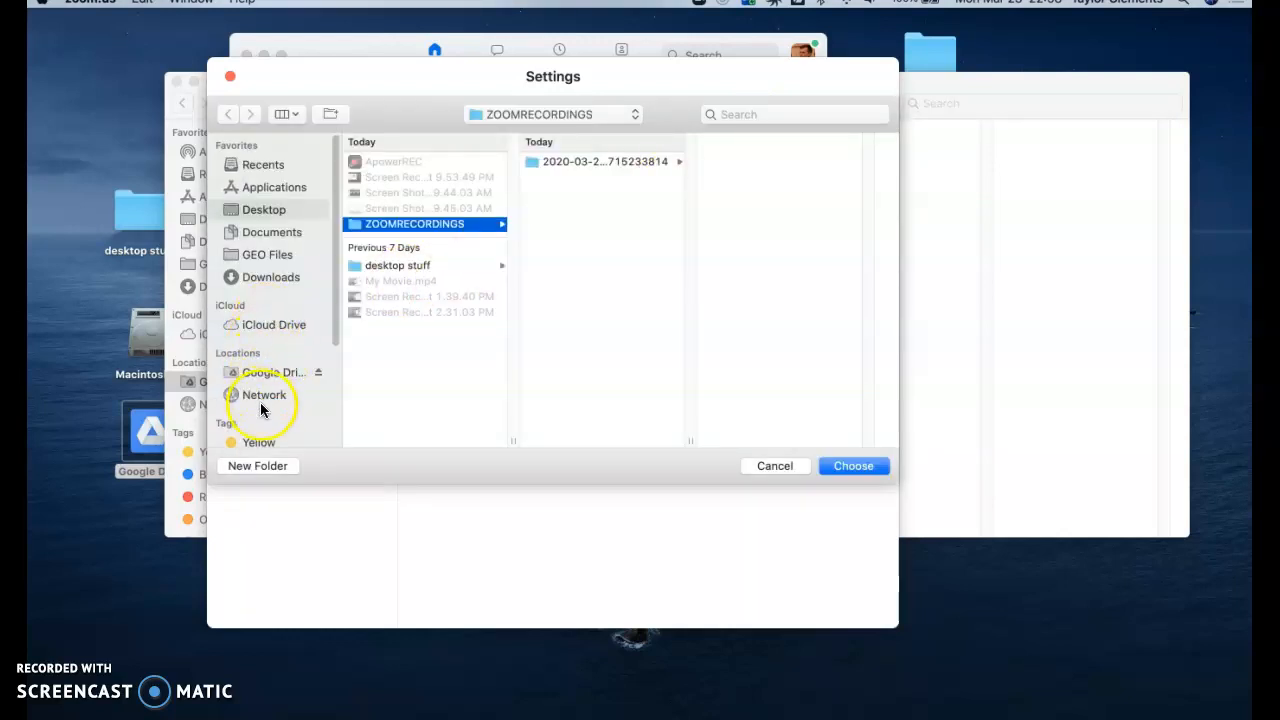
{"action": "left_click", "coordinate": [270, 374]}
{"action": "left_click", "coordinate": [420, 162]}
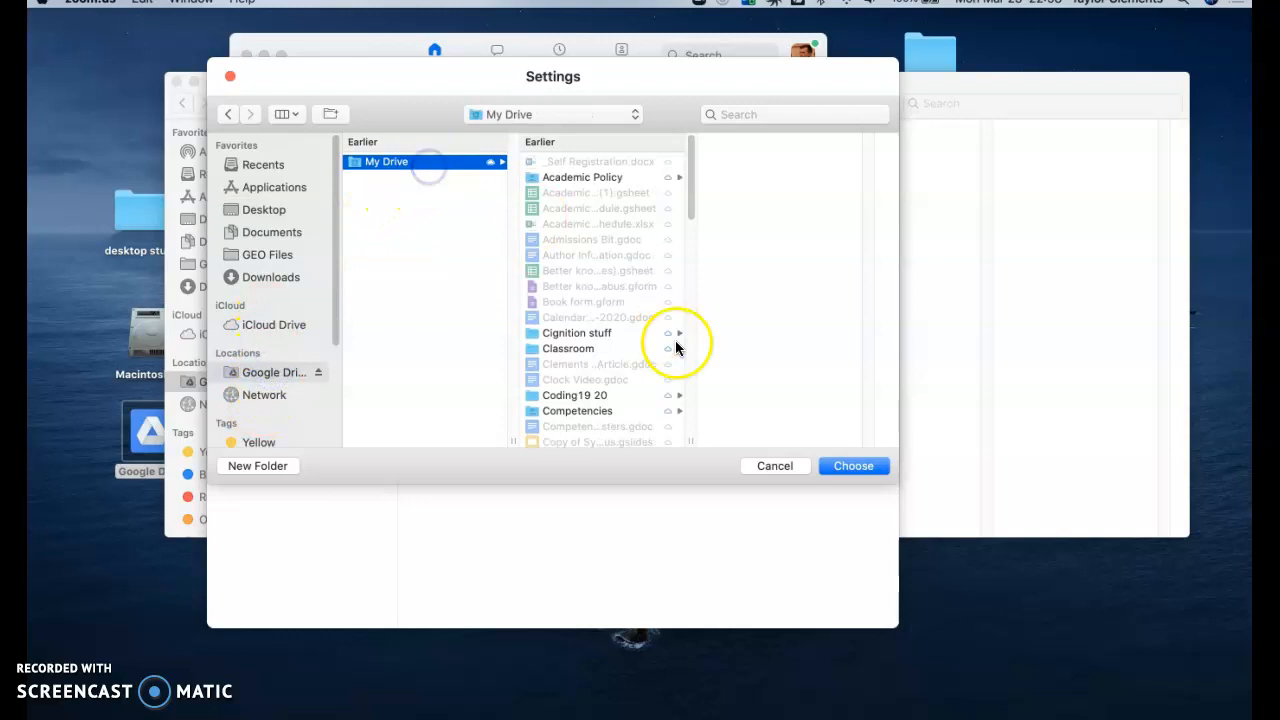
{"action": "scroll", "coordinate": [642, 380], "scroll_direction": "down", "scroll_amount": 15}
{"action": "left_click", "coordinate": [575, 440]}
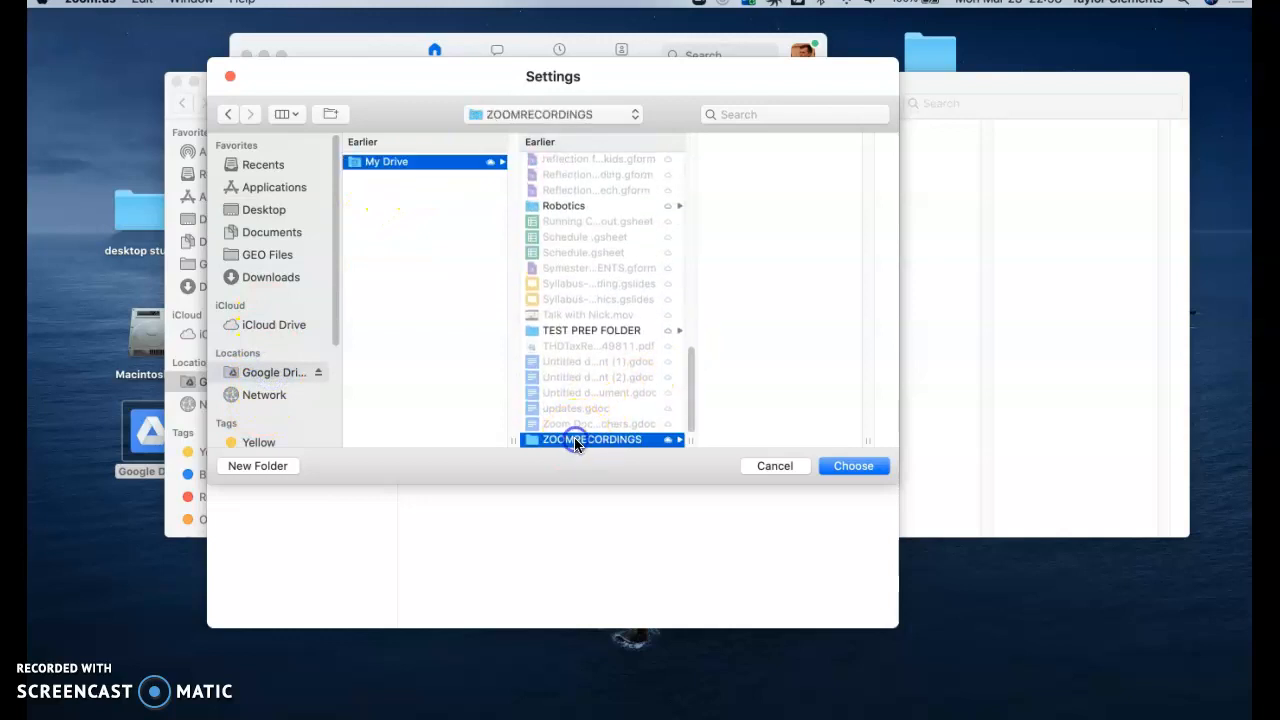
{"action": "key", "text": "Return"}
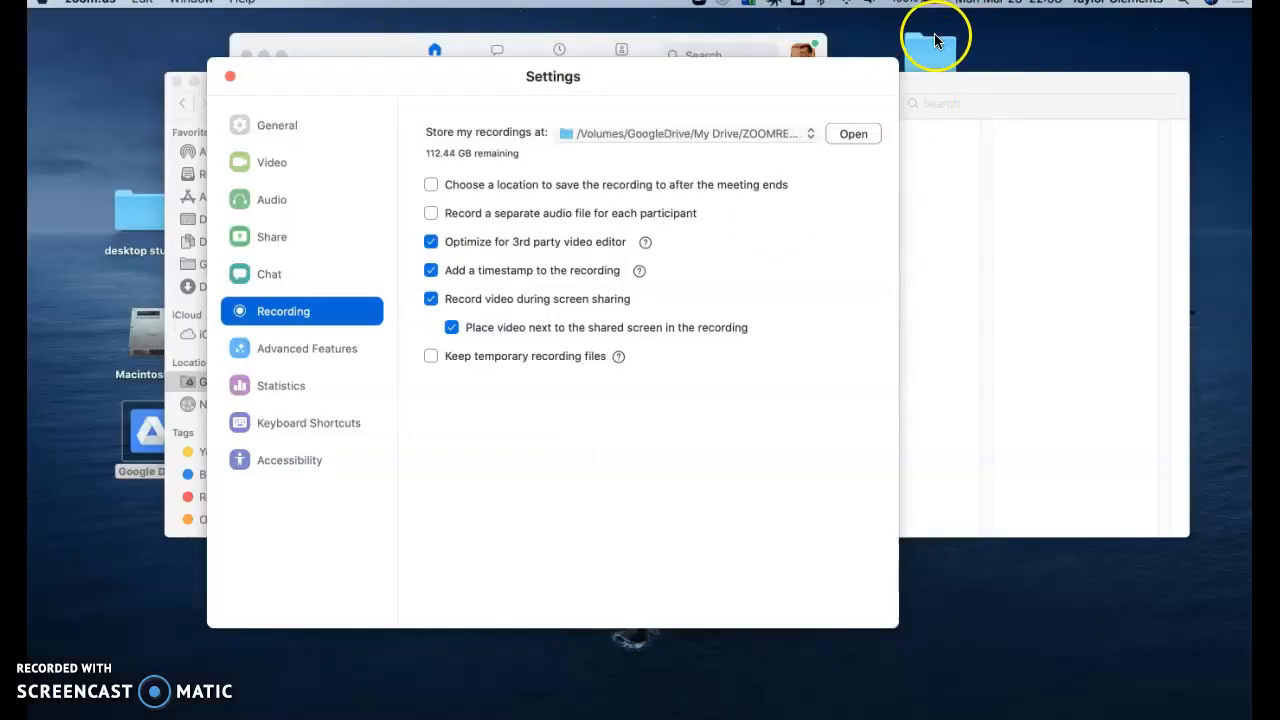
{"action": "left_click", "coordinate": [229, 78]}
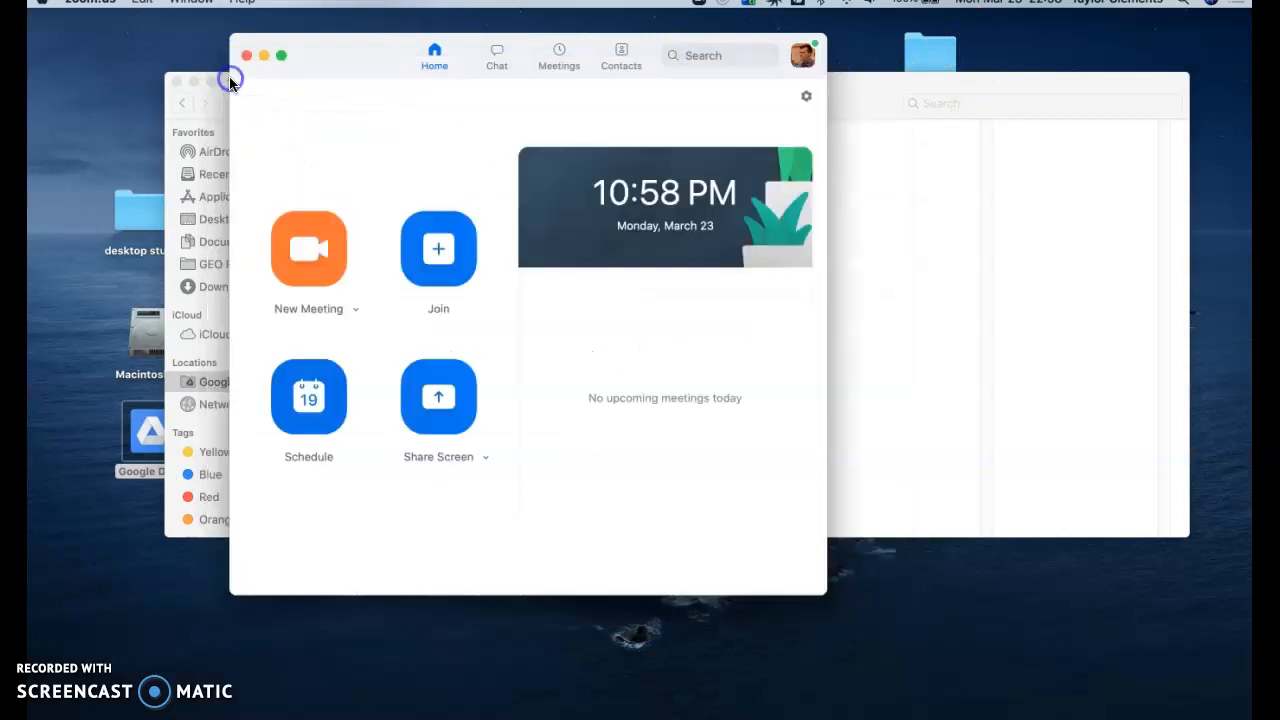
- Start a new Zoom meeting, let it record for a few seconds, and end the meeting
{"action": "left_click", "coordinate": [305, 238]}
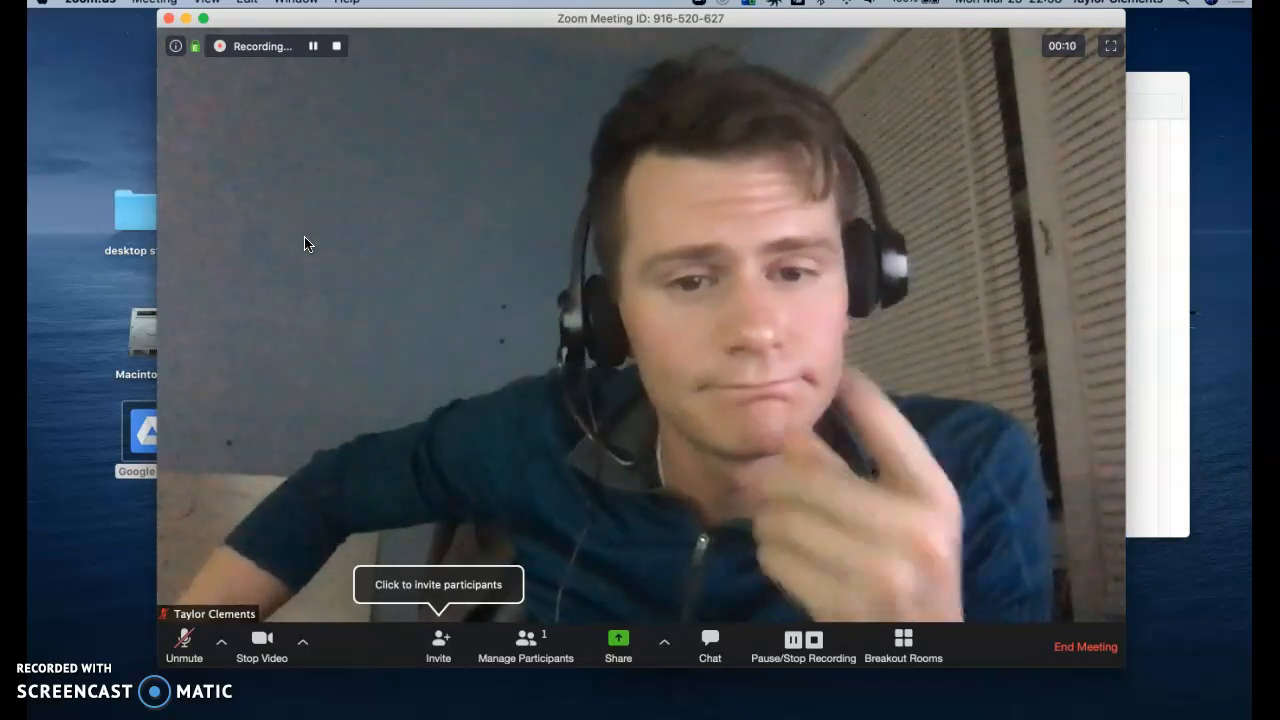
{"action": "left_click", "coordinate": [1075, 645]}
{"action": "left_click", "coordinate": [763, 402]}
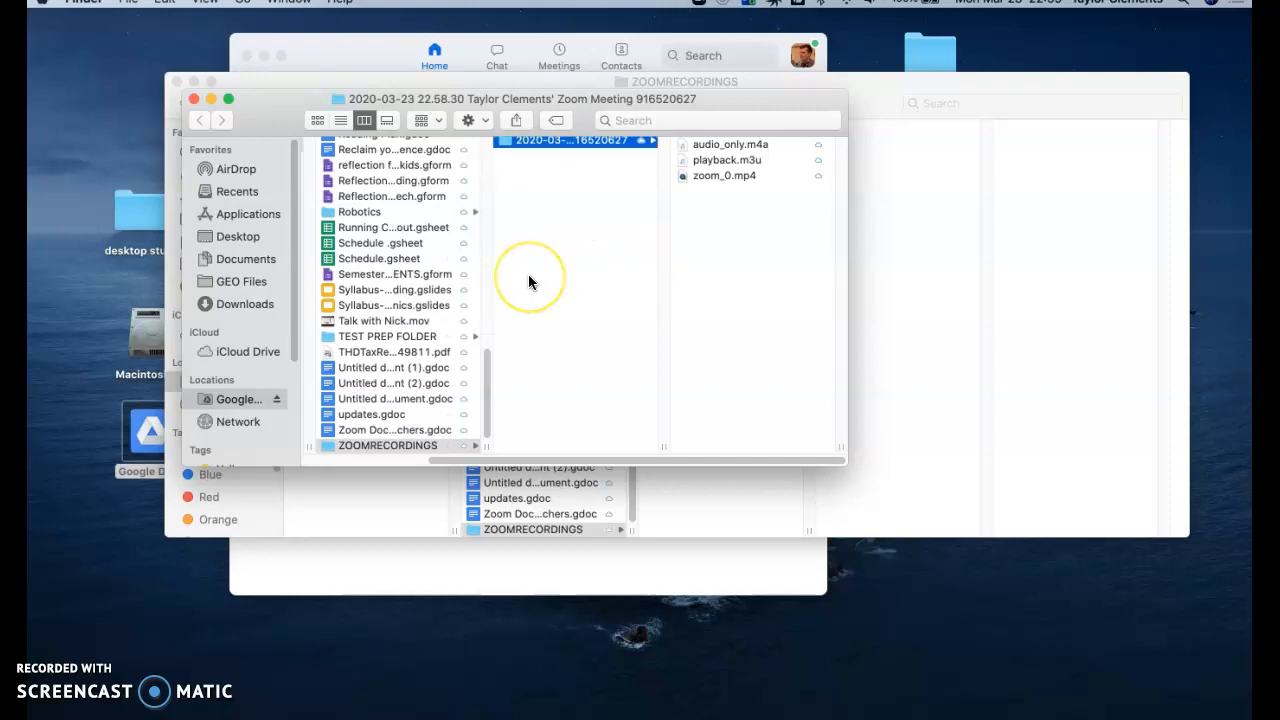
- Look at the Google Drive options offered for the ZOOMRECORDINGS folder in Finder and dismiss them
{"action": "scroll", "coordinate": [410, 283], "scroll_direction": "down", "scroll_amount": 1}
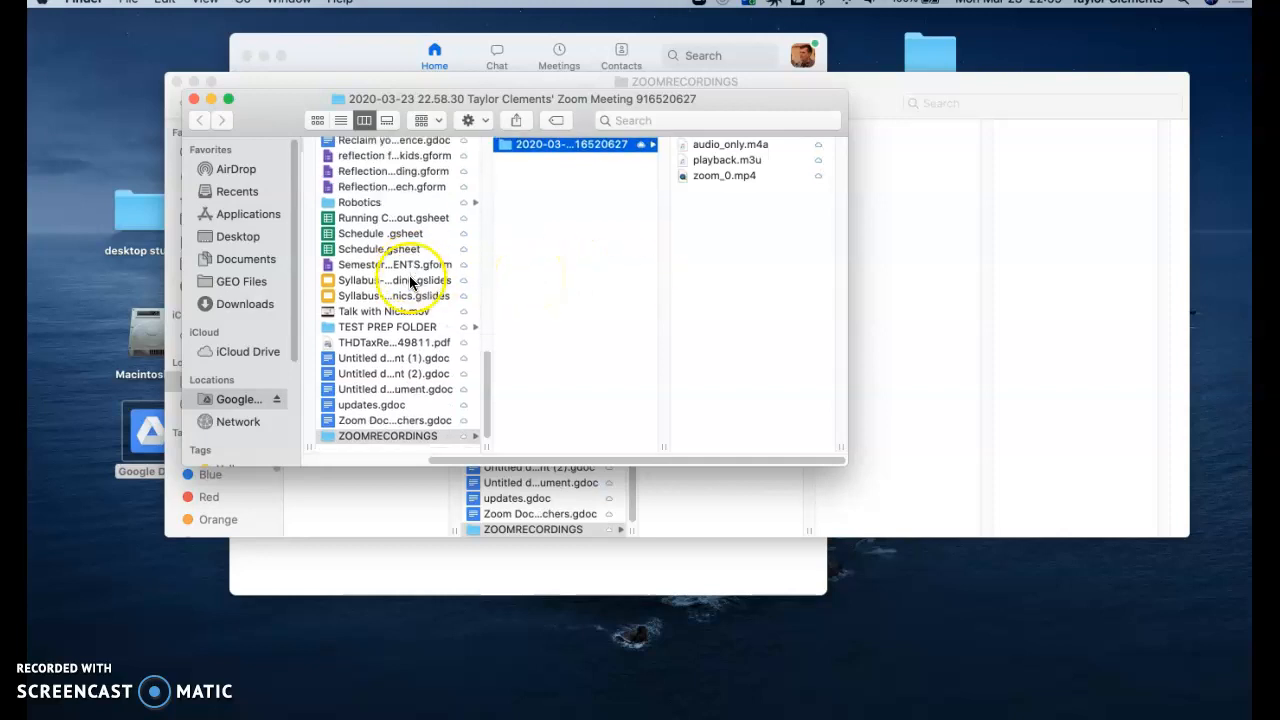
{"action": "left_click", "coordinate": [396, 446]}
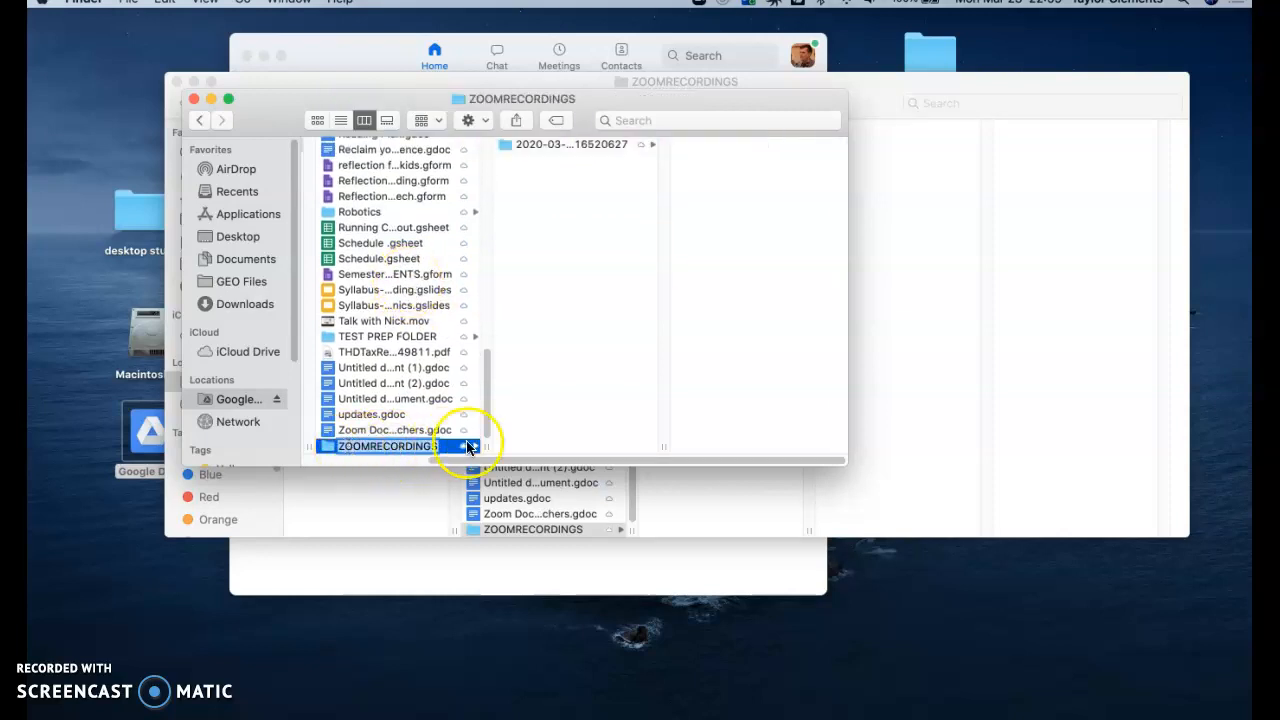
{"action": "right_click", "coordinate": [418, 451]}
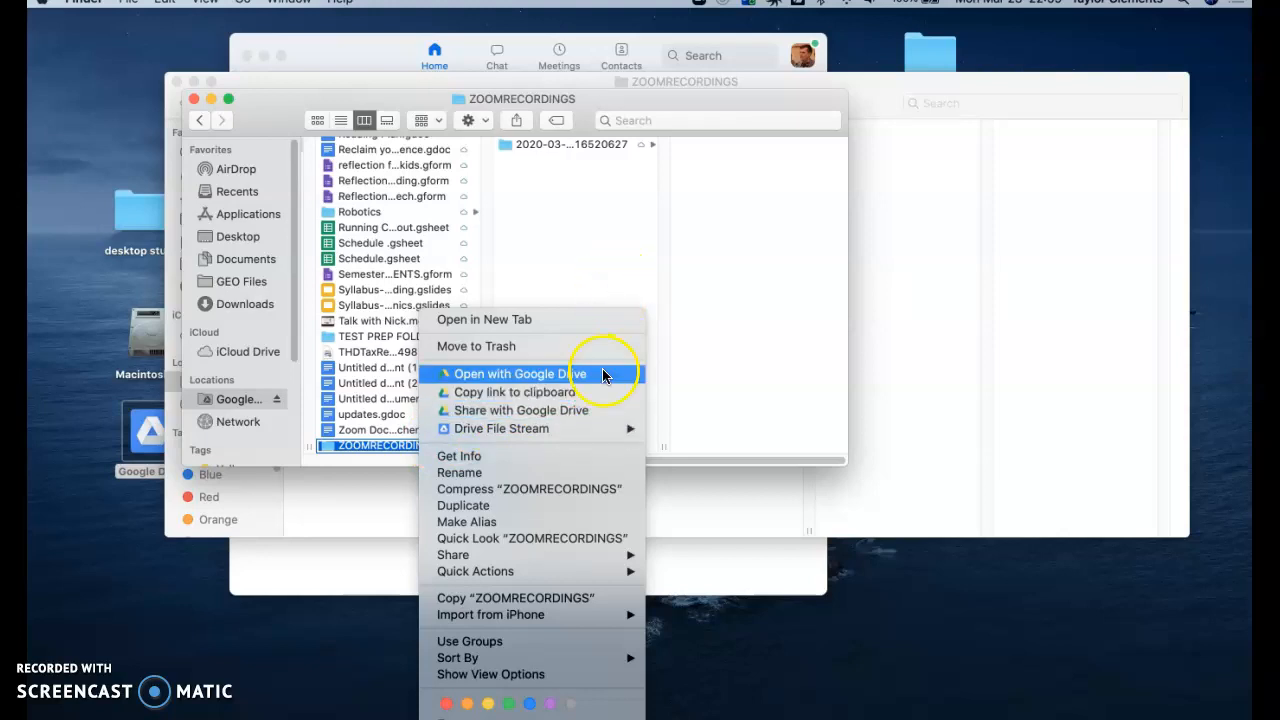
{"action": "left_click", "coordinate": [610, 210]}
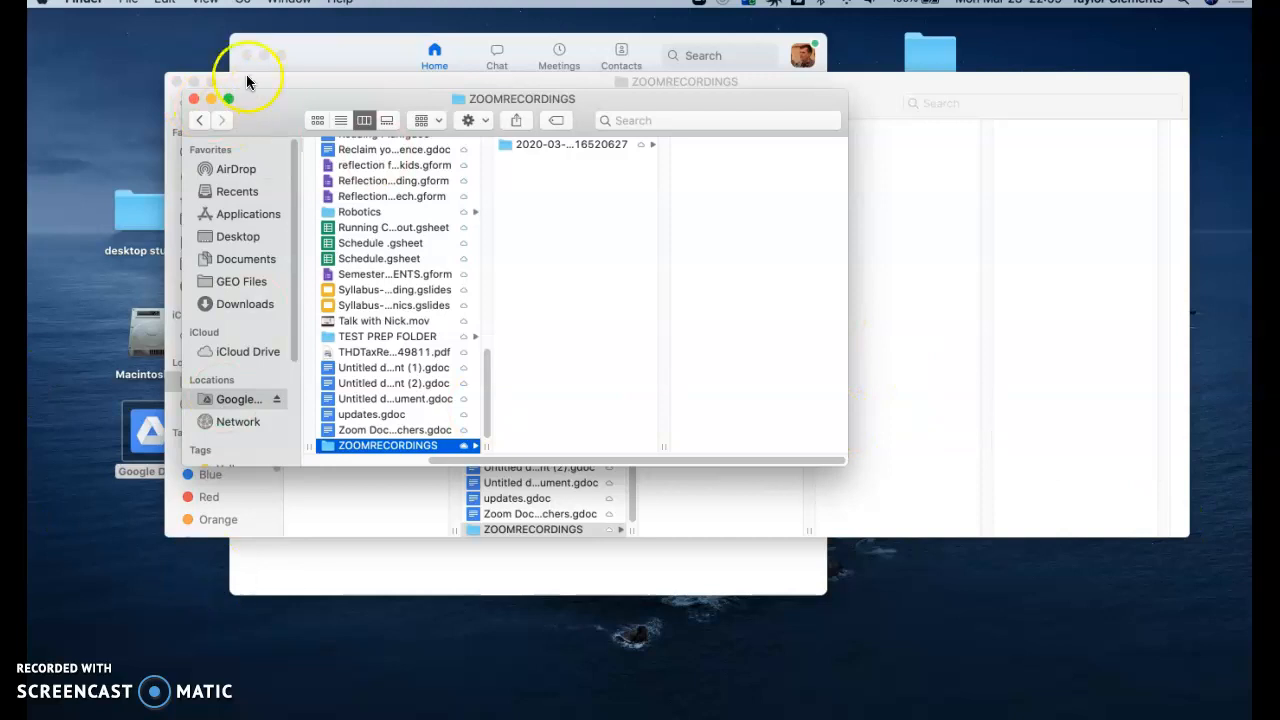
- Preview zoom_0.mp4 in the 2020-03-23 22.58.30 meeting folder and close both Finder windows
{"action": "left_click", "coordinate": [565, 145]}
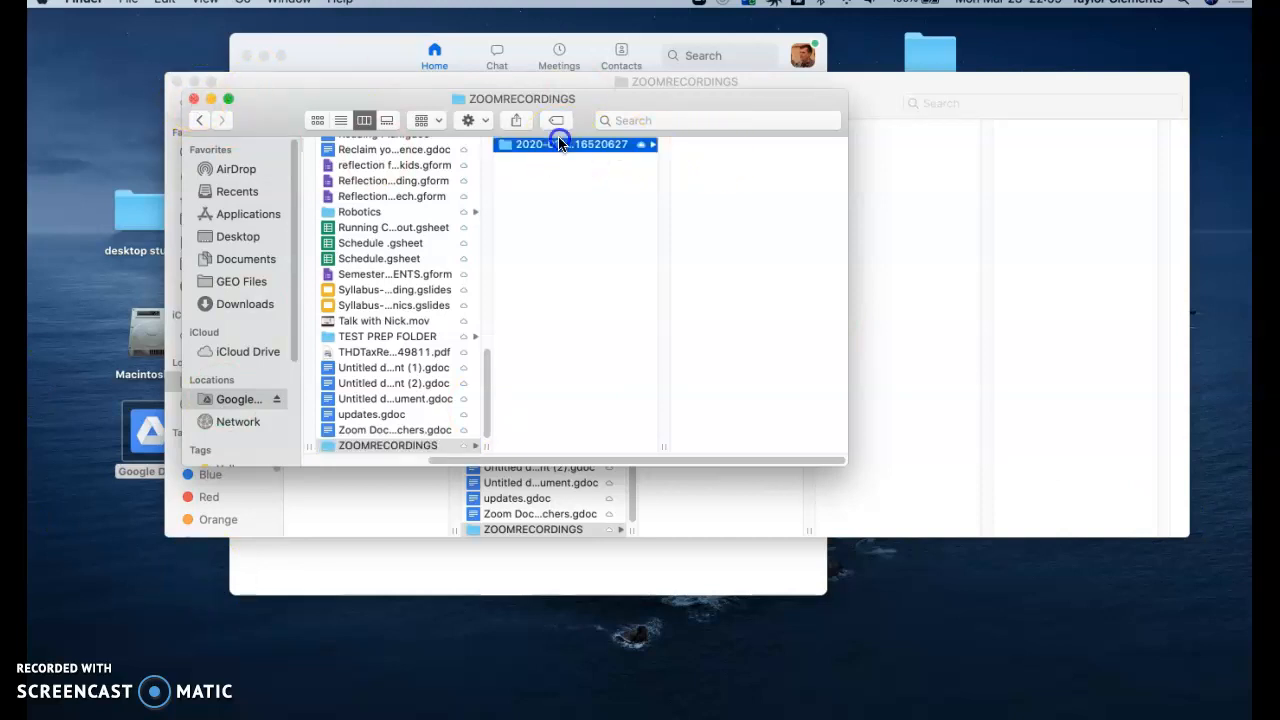
{"action": "left_click", "coordinate": [728, 175]}
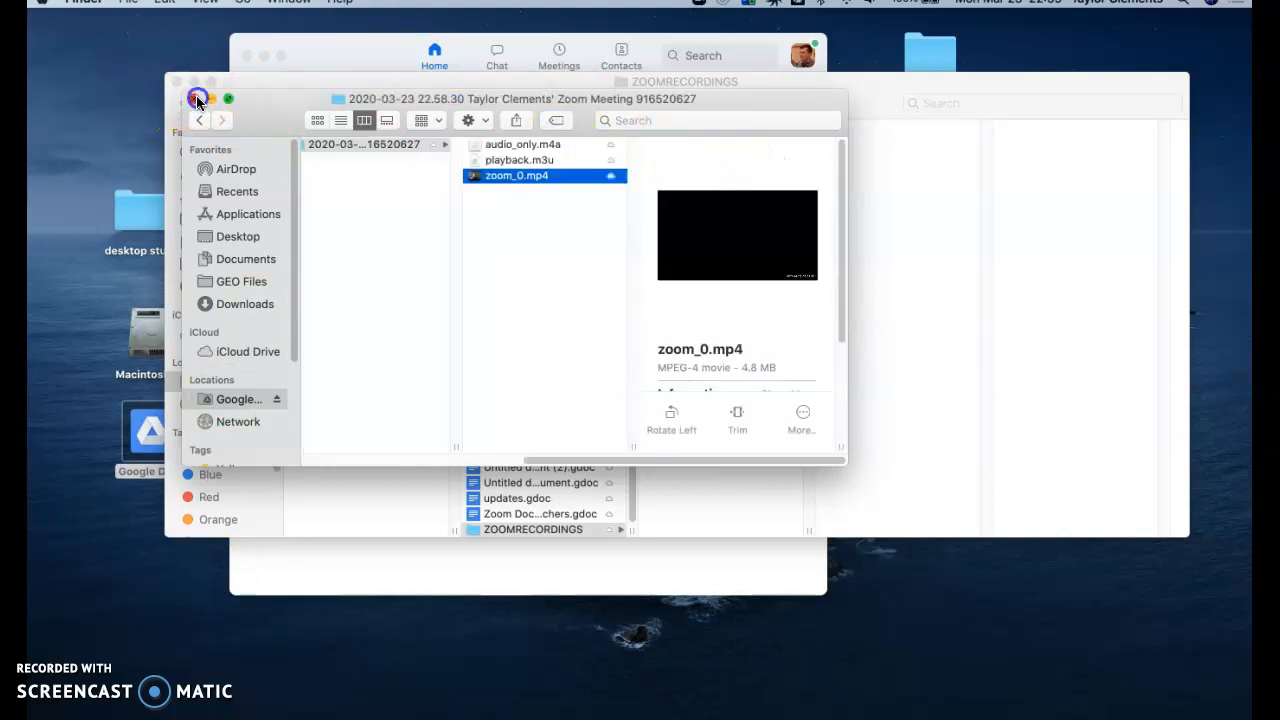
{"action": "left_click", "coordinate": [192, 99]}
{"action": "left_click", "coordinate": [176, 84]}
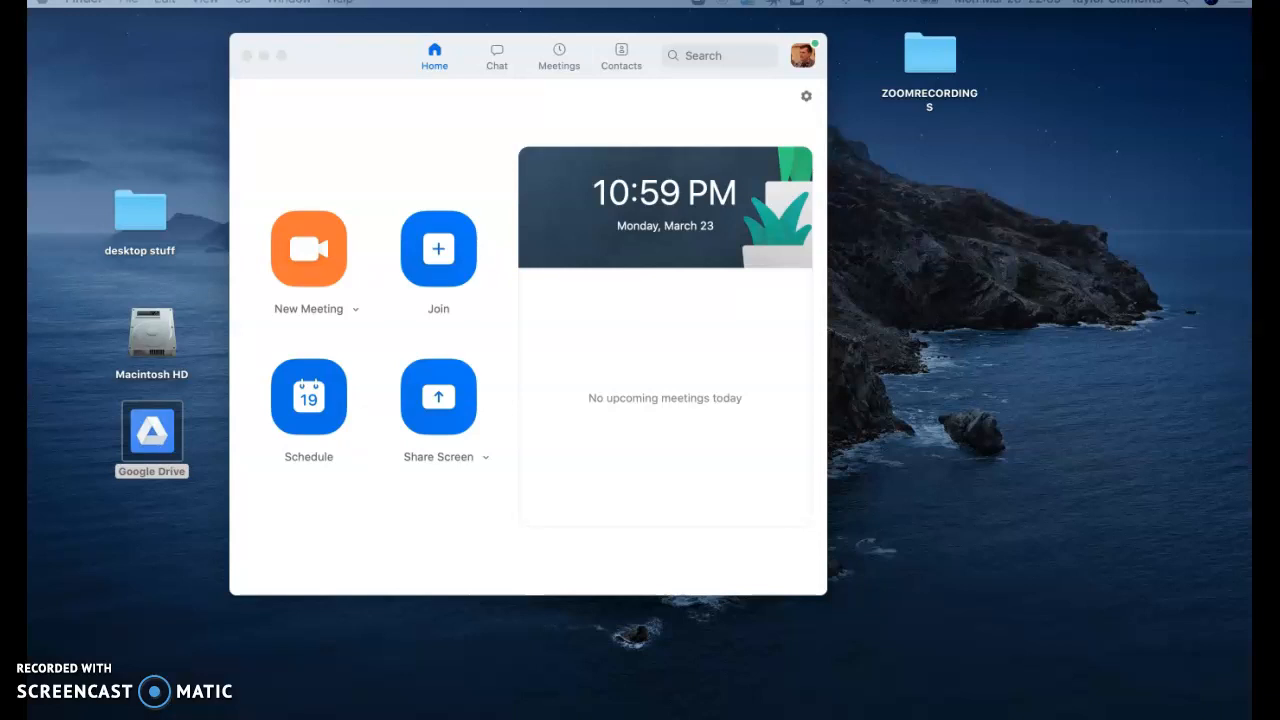
- Switch to Google Drive in Chrome and open the 2020-03-23 22.58.30 meeting folder inside ZOOMRECORDINGS
{"action": "left_click_drag", "start_coordinate": [590, 0], "coordinate": [423, 67]}
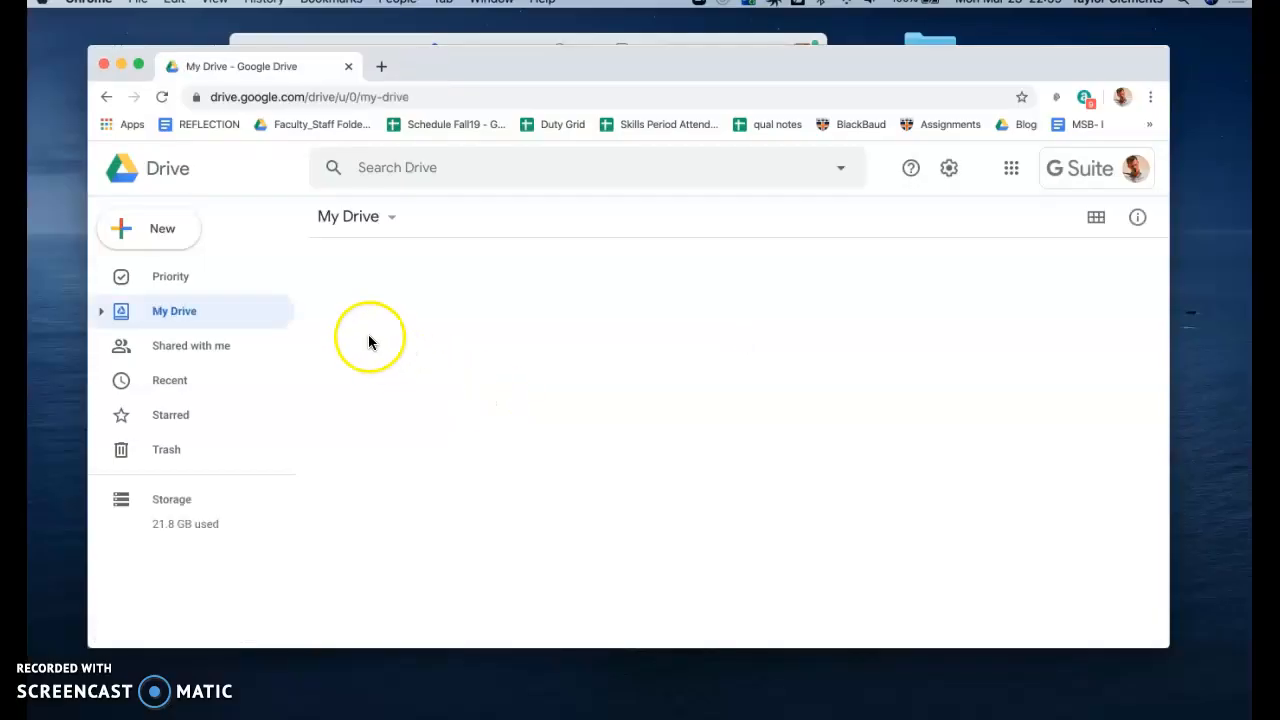
{"action": "left_click_drag", "start_coordinate": [511, 69], "coordinate": [485, 59]}
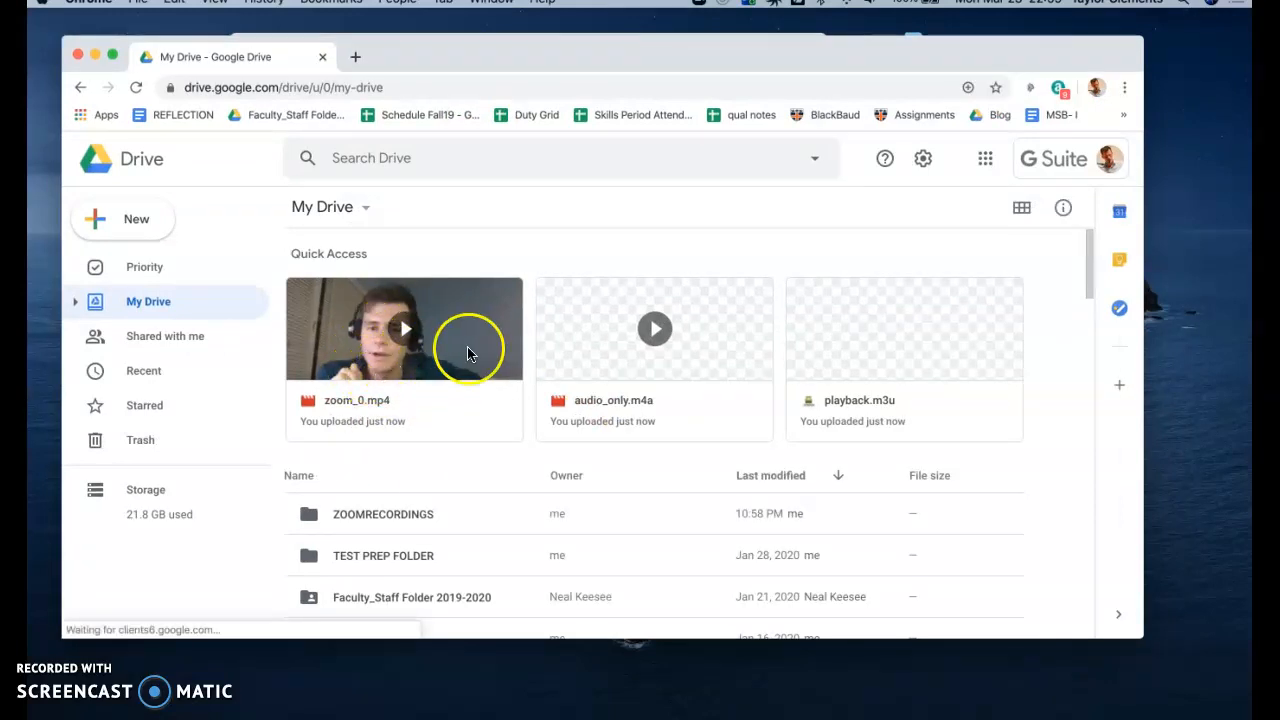
{"action": "scroll", "coordinate": [471, 354], "scroll_direction": "down", "scroll_amount": 3}
{"action": "double_click", "coordinate": [391, 349]}
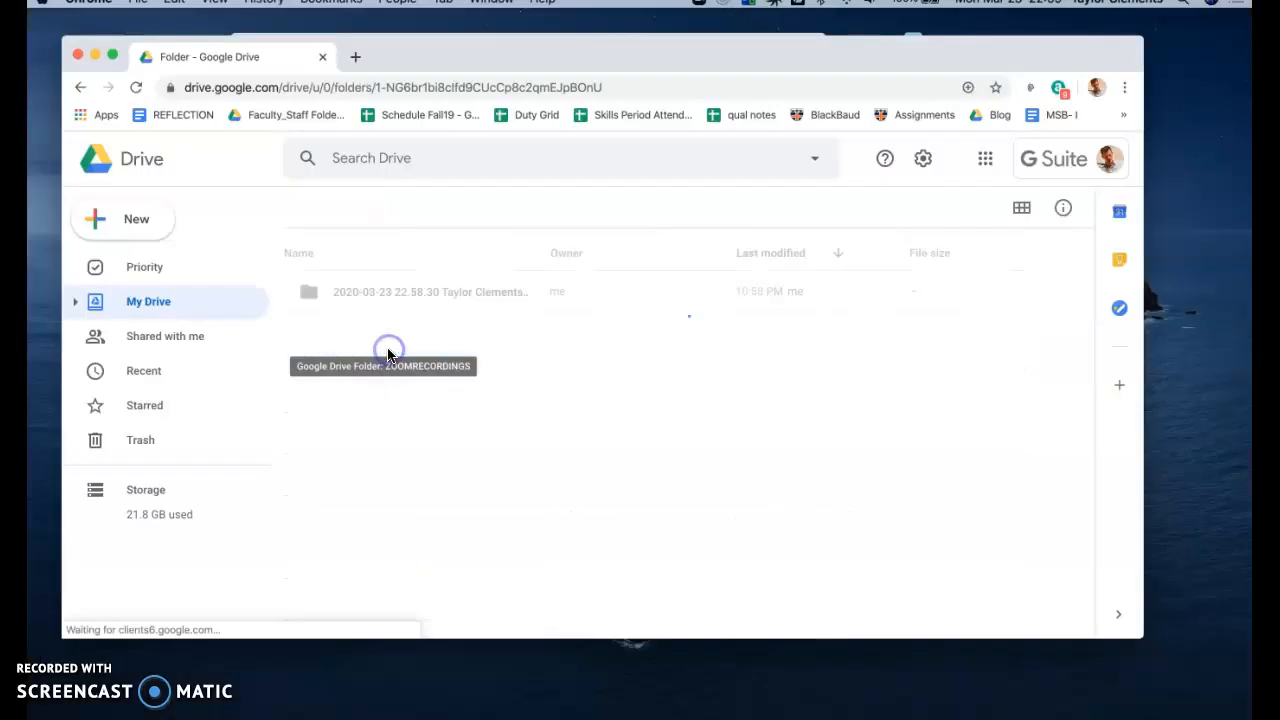
{"action": "double_click", "coordinate": [410, 294]}
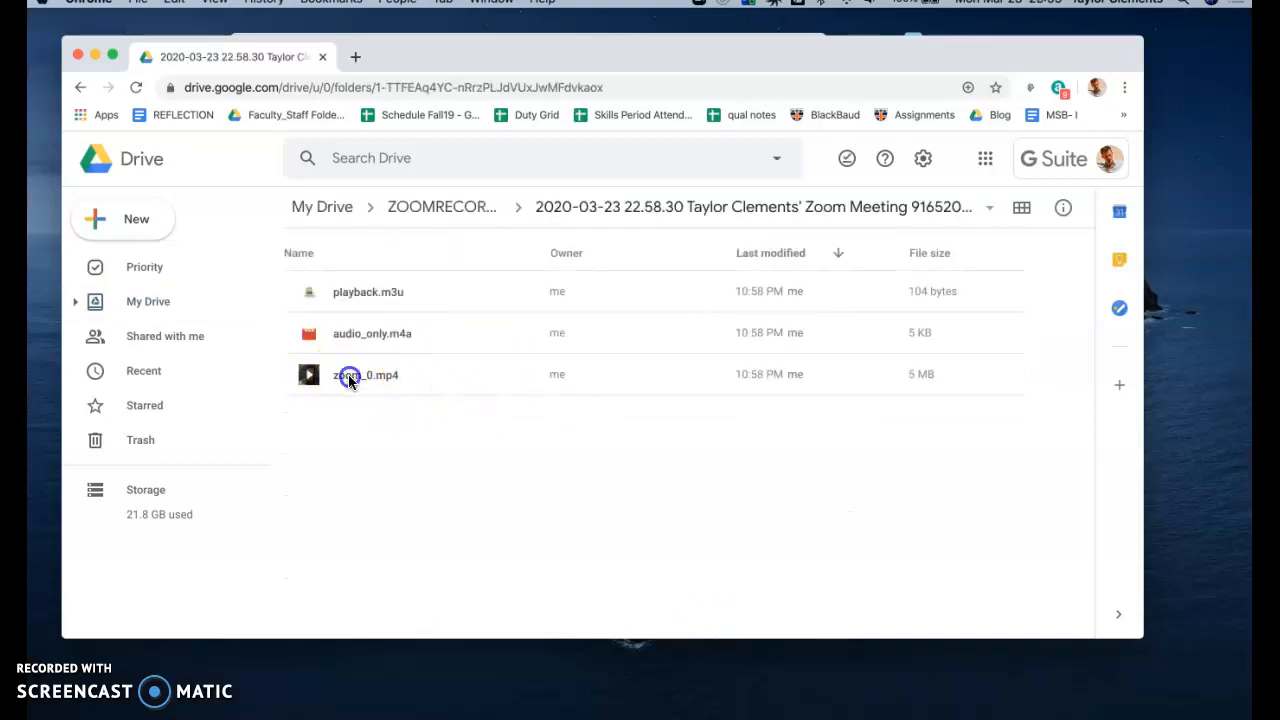
- Rename zoom_0.mp4 as MondayNightClass.mp4
{"action": "left_click", "coordinate": [348, 376]}
{"action": "right_click", "coordinate": [348, 375]}
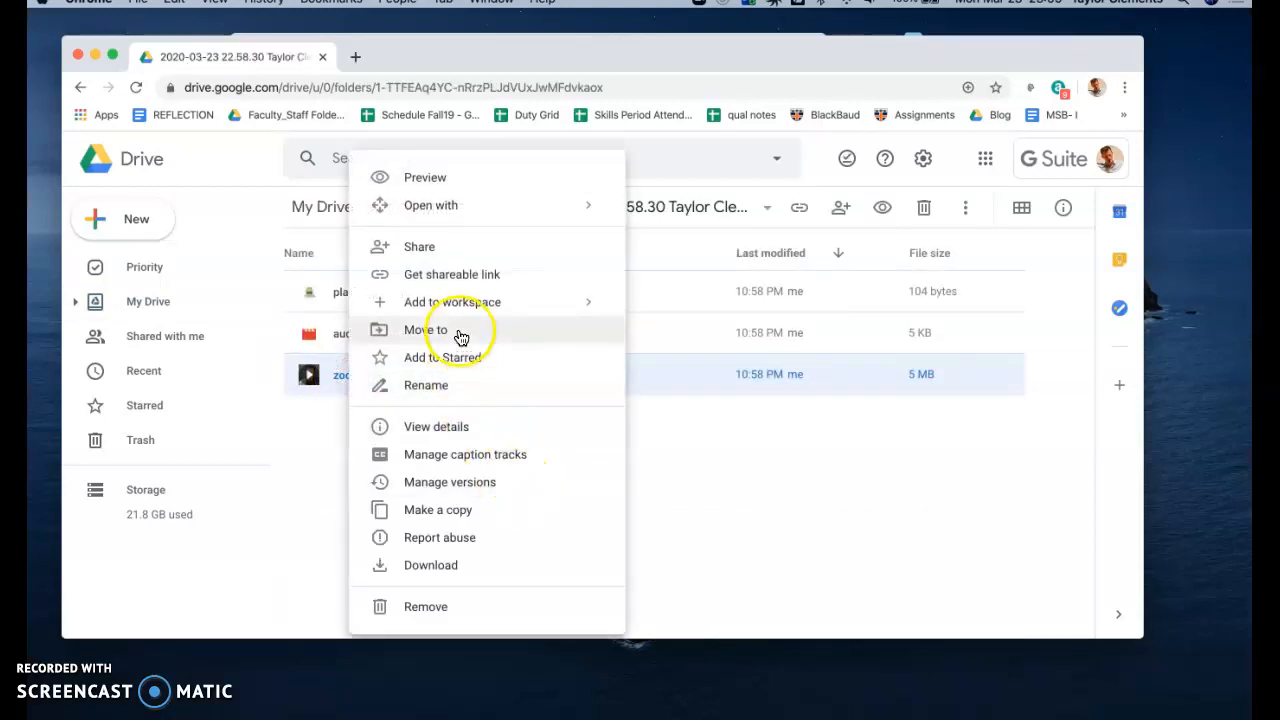
{"action": "left_click", "coordinate": [455, 385]}
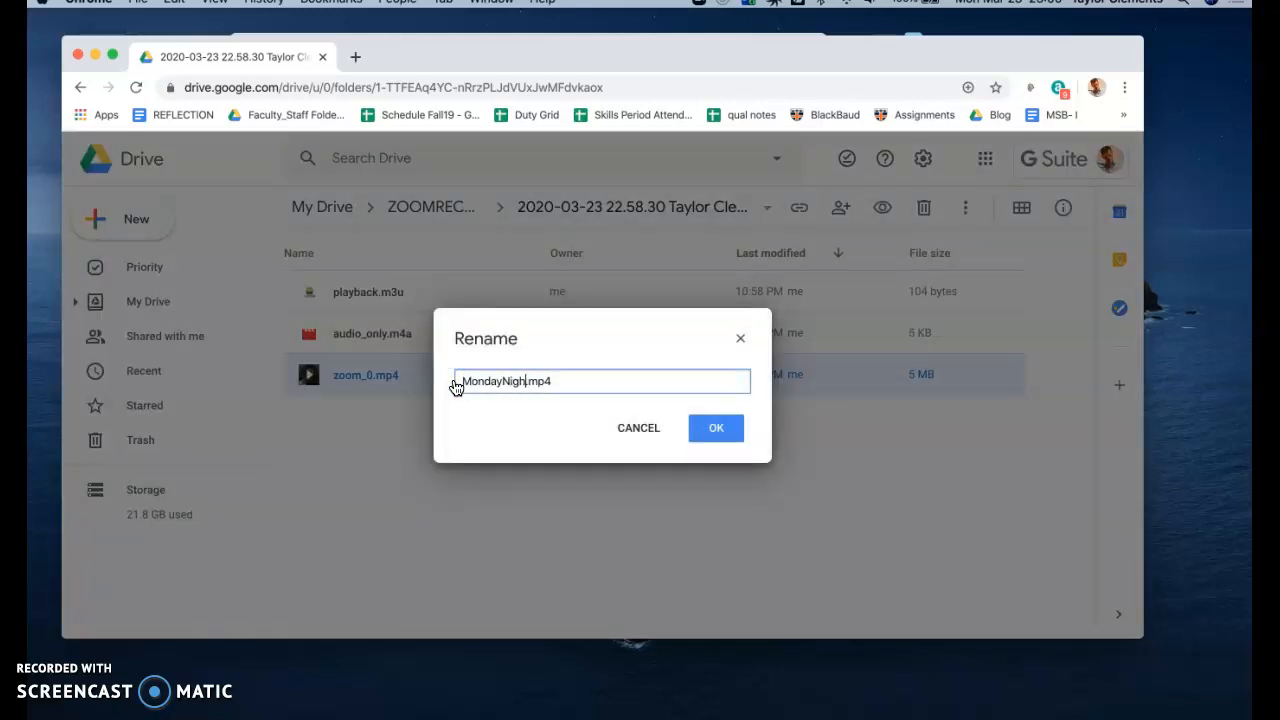
{"action": "key", "text": "Return"}
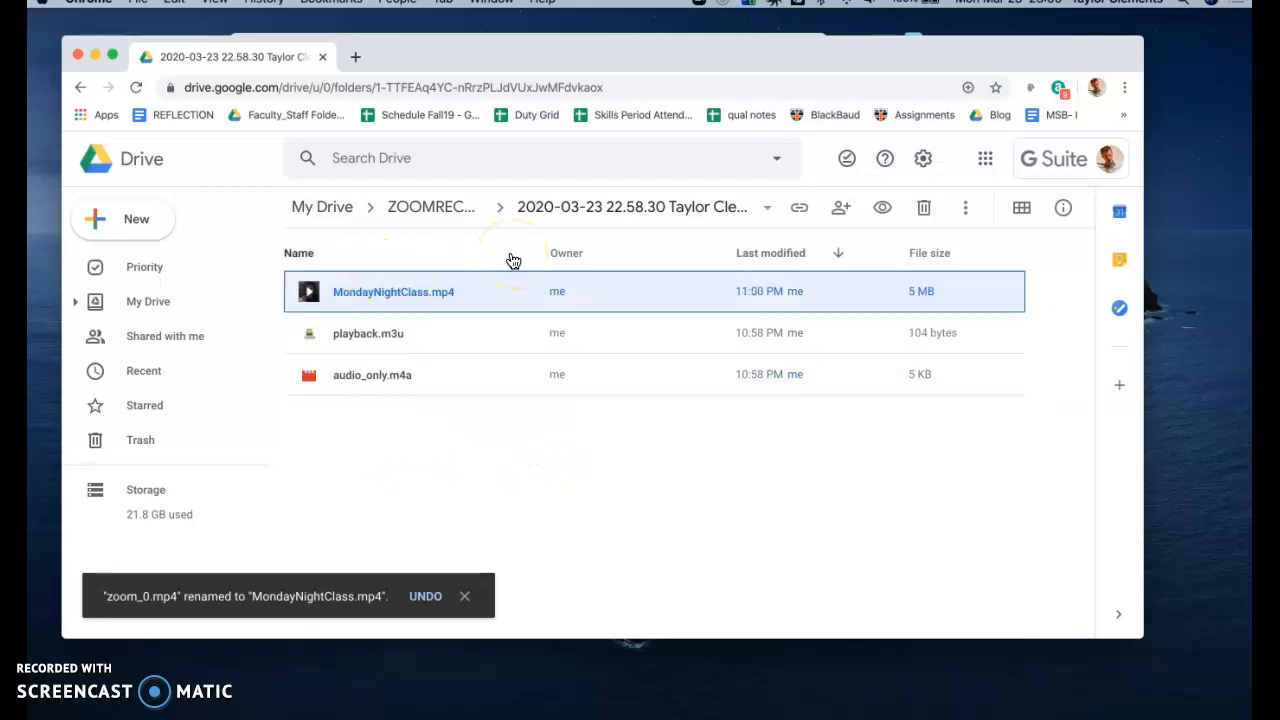
- Turn on link sharing for MondayNightClass.mp4, select its shareable link and close the sharing box
{"action": "left_click", "coordinate": [791, 212]}
{"action": "left_click", "coordinate": [897, 255]}
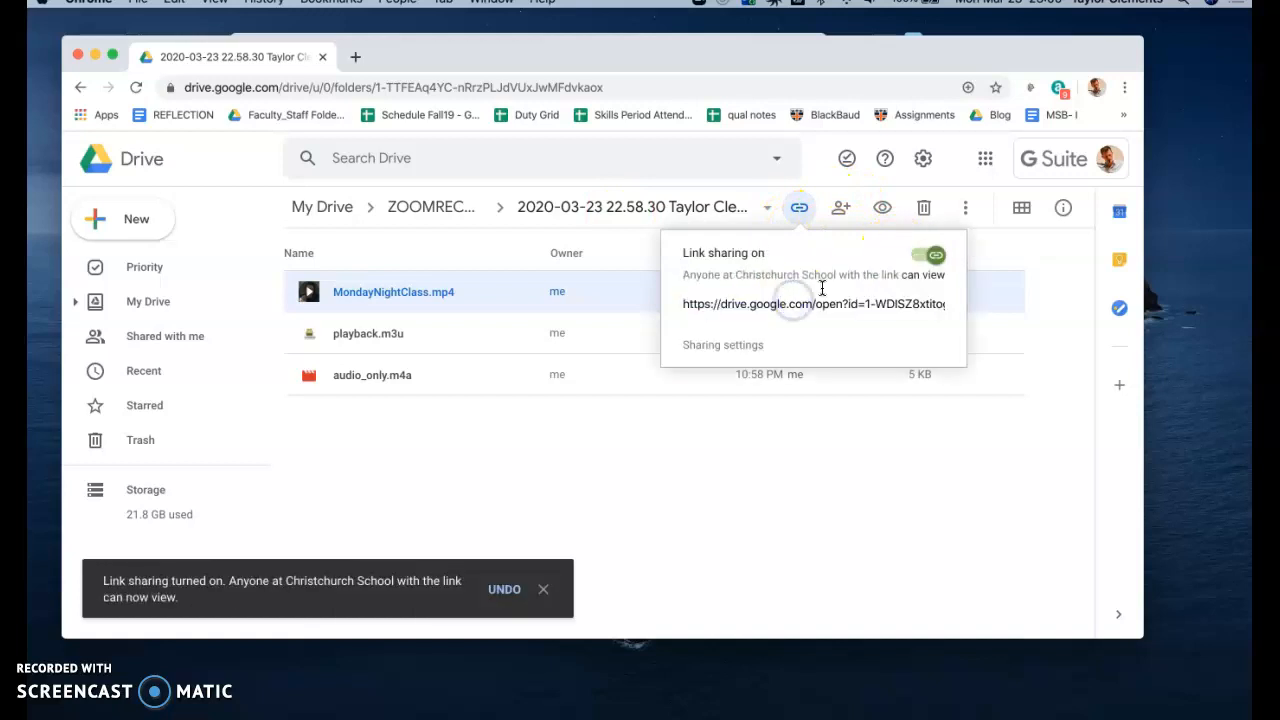
{"action": "left_click", "coordinate": [845, 310]}
{"action": "left_click", "coordinate": [737, 467]}
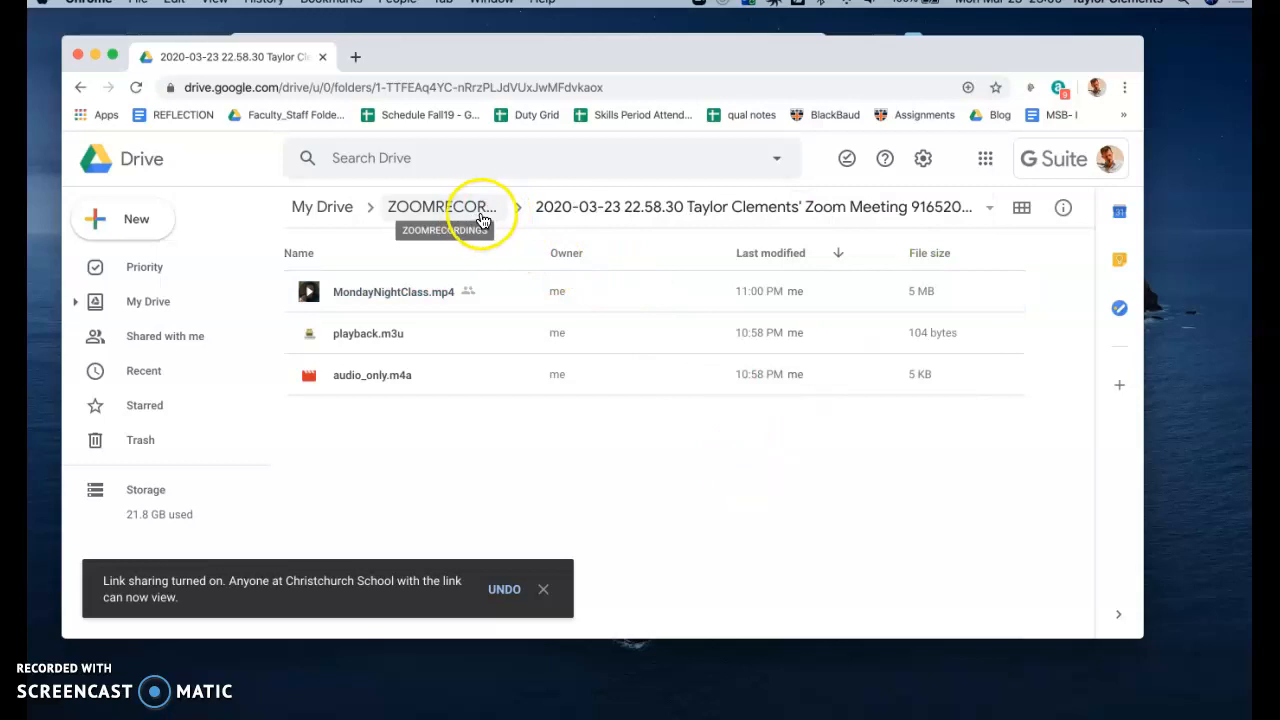
- Move MondayNightClass.mp4 up into the ZOOMRECORDINGS folder and open that folder
{"action": "left_click_drag", "start_coordinate": [380, 291], "coordinate": [455, 214]}
{"action": "left_click", "coordinate": [430, 209]}
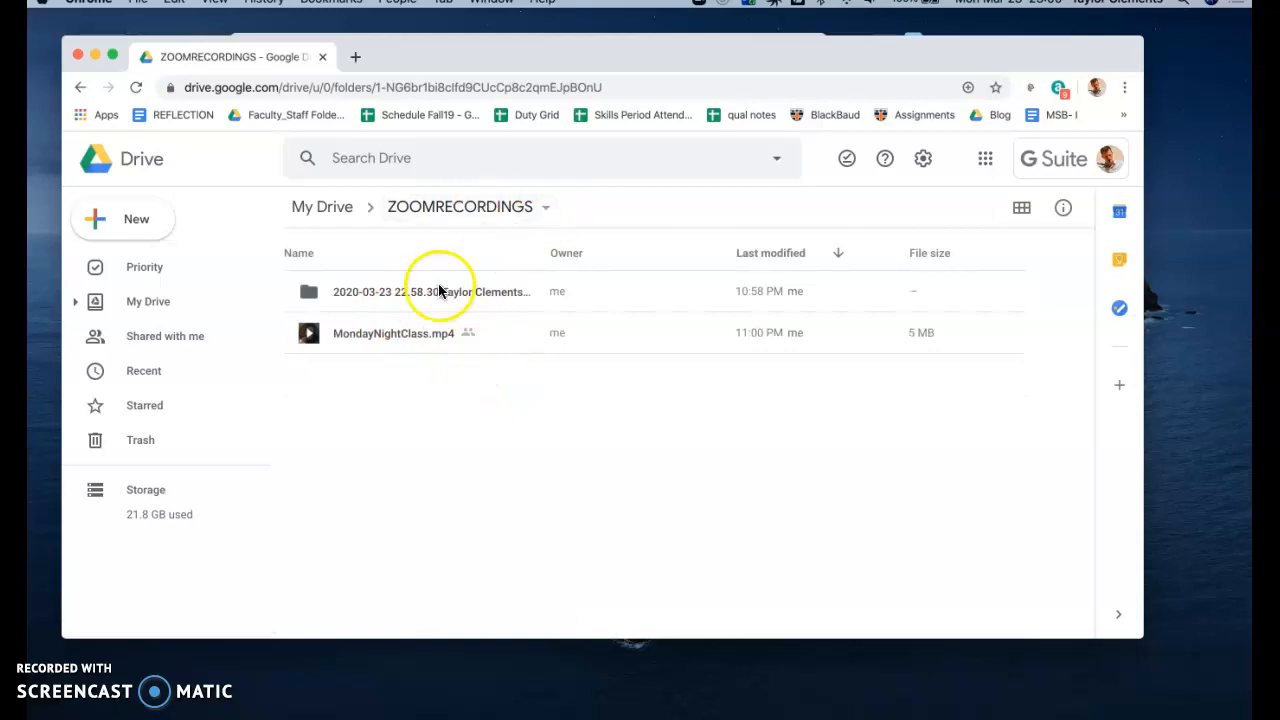
- Turn on link sharing for the whole ZOOMRECORDINGS folder, select its shareable link and close the sharing box
{"action": "left_click", "coordinate": [548, 208]}
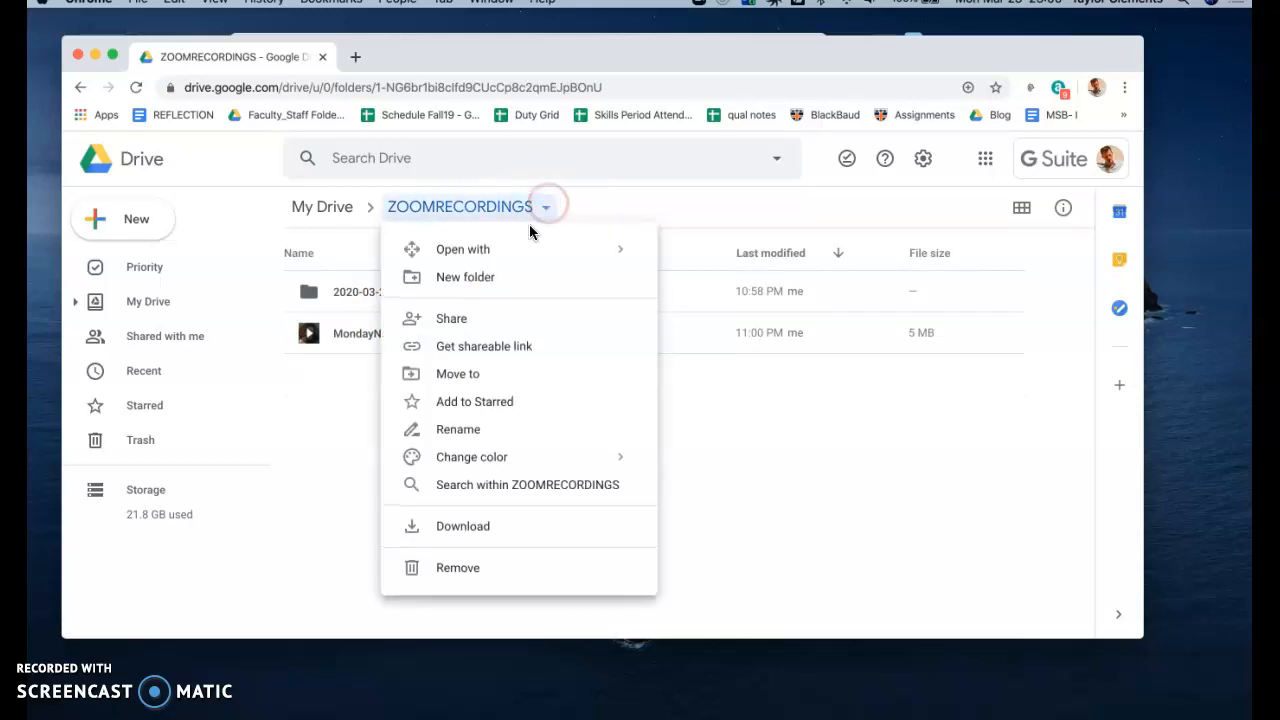
{"action": "left_click", "coordinate": [472, 340]}
{"action": "left_click", "coordinate": [690, 252]}
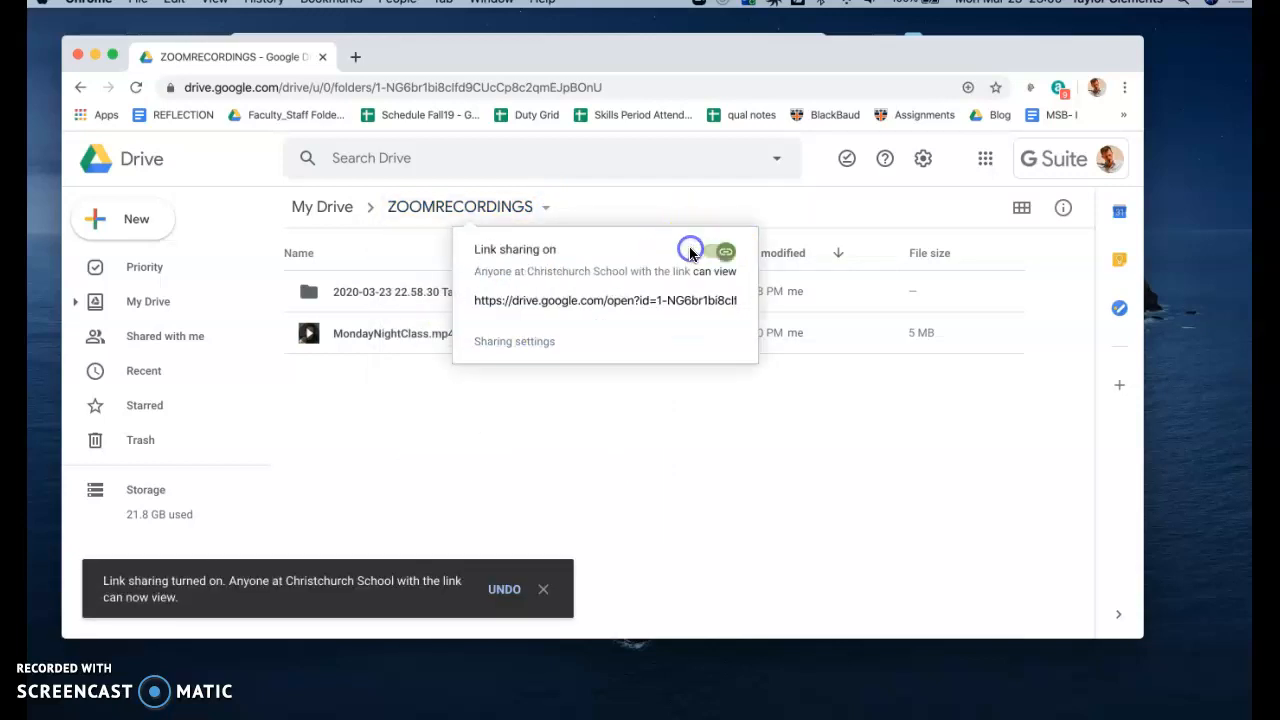
{"action": "left_click", "coordinate": [688, 294]}
{"action": "left_click", "coordinate": [841, 467]}
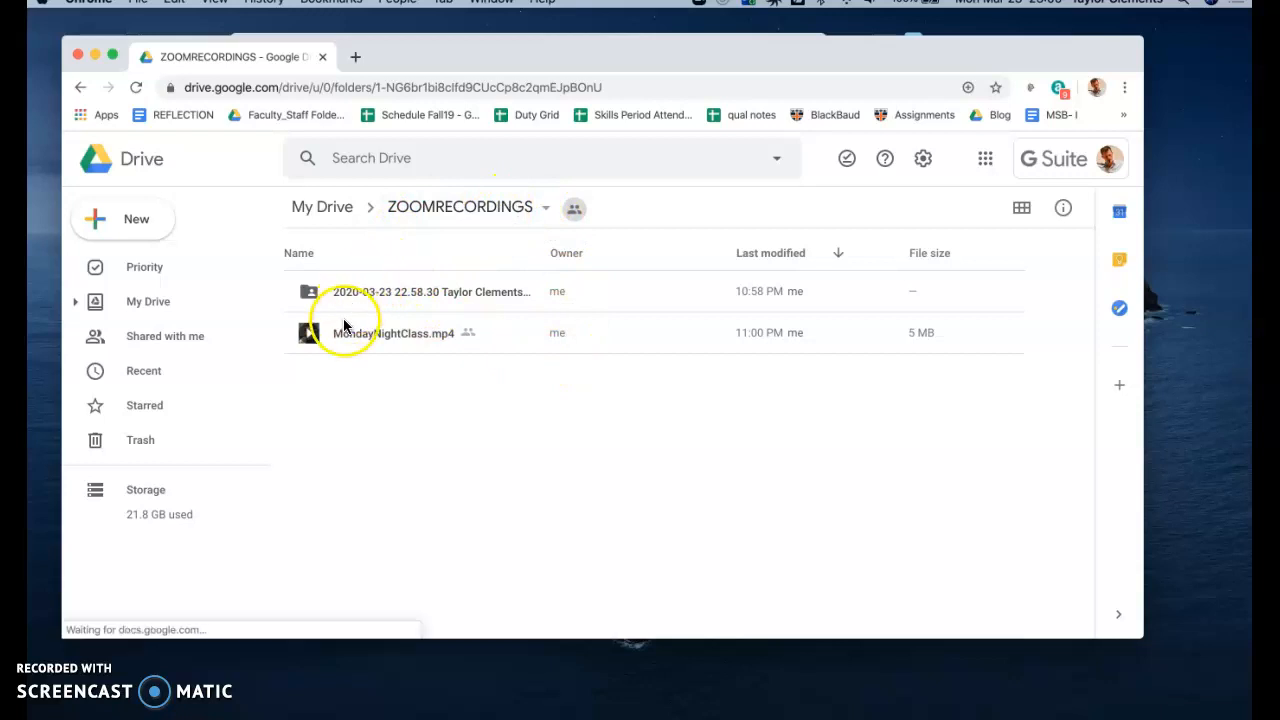
- Move MondayNightClass.mp4 into the 2020-03-23 22.58.30 meeting folder and reopen that folder starting from My Drive
{"action": "left_click_drag", "start_coordinate": [360, 331], "coordinate": [400, 286]}
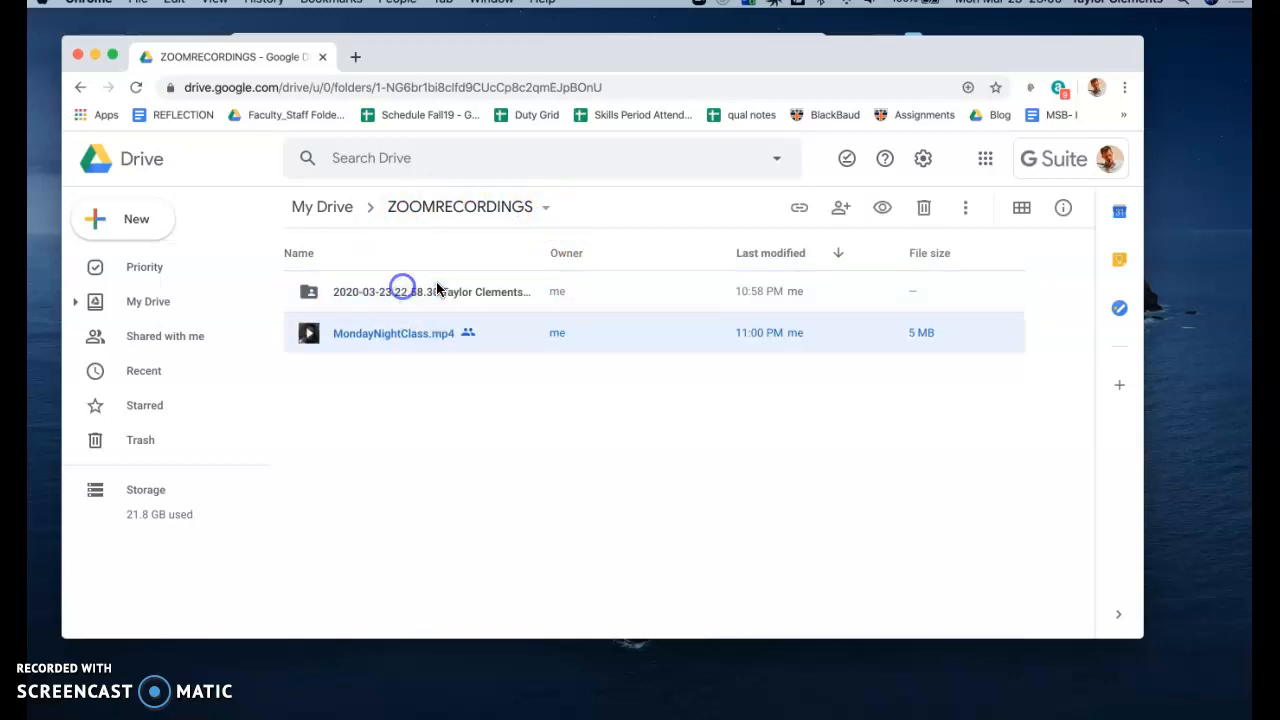
{"action": "left_click", "coordinate": [810, 435]}
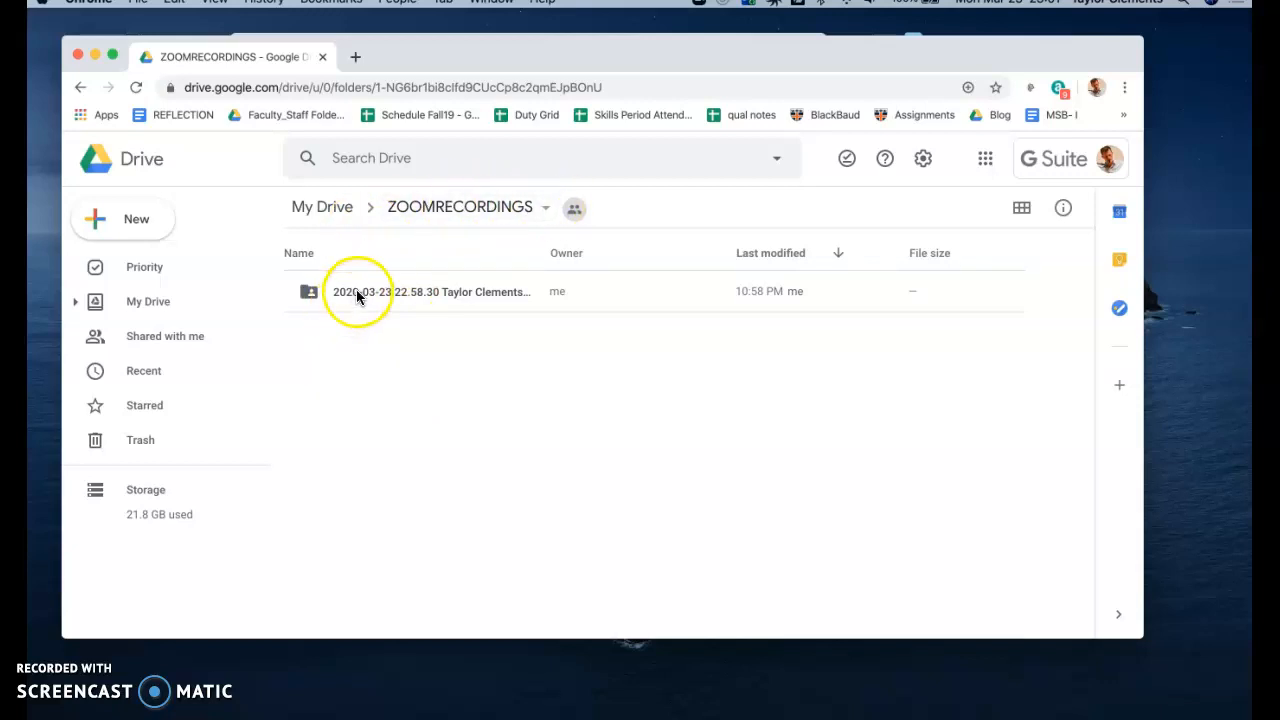
{"action": "left_click", "coordinate": [340, 205]}
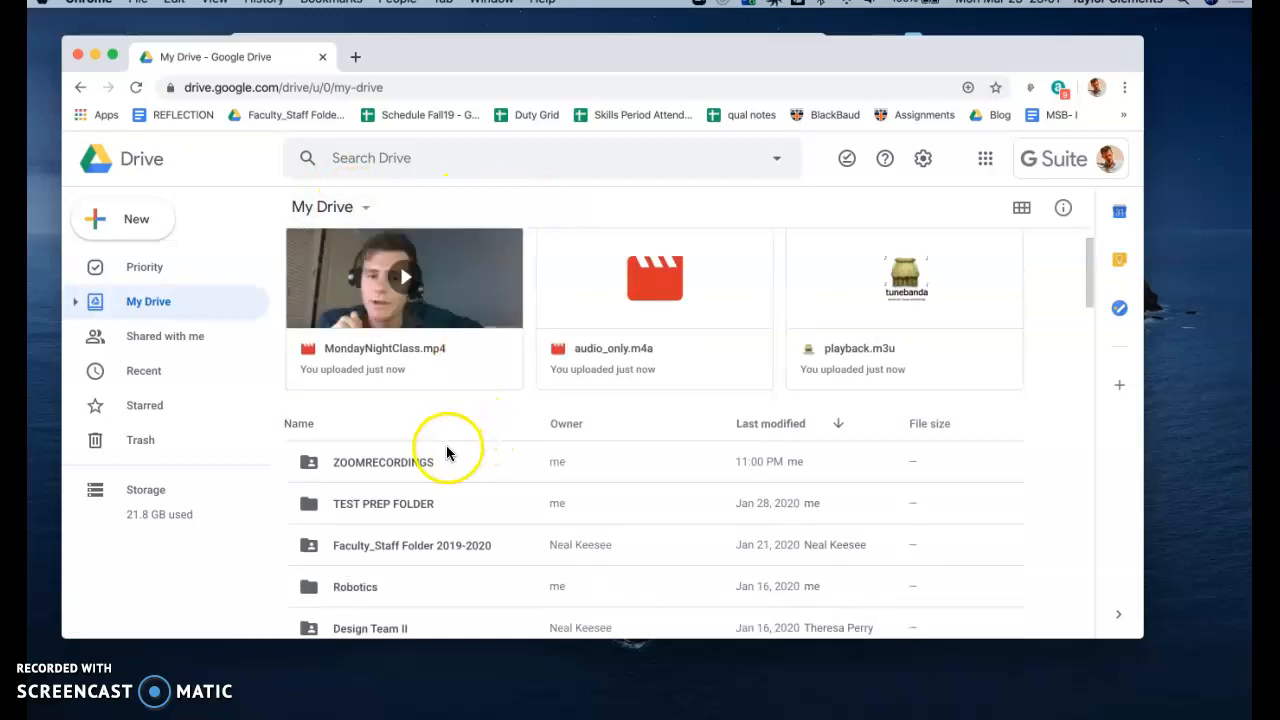
{"action": "scroll", "coordinate": [441, 512], "scroll_direction": "down", "scroll_amount": 1}
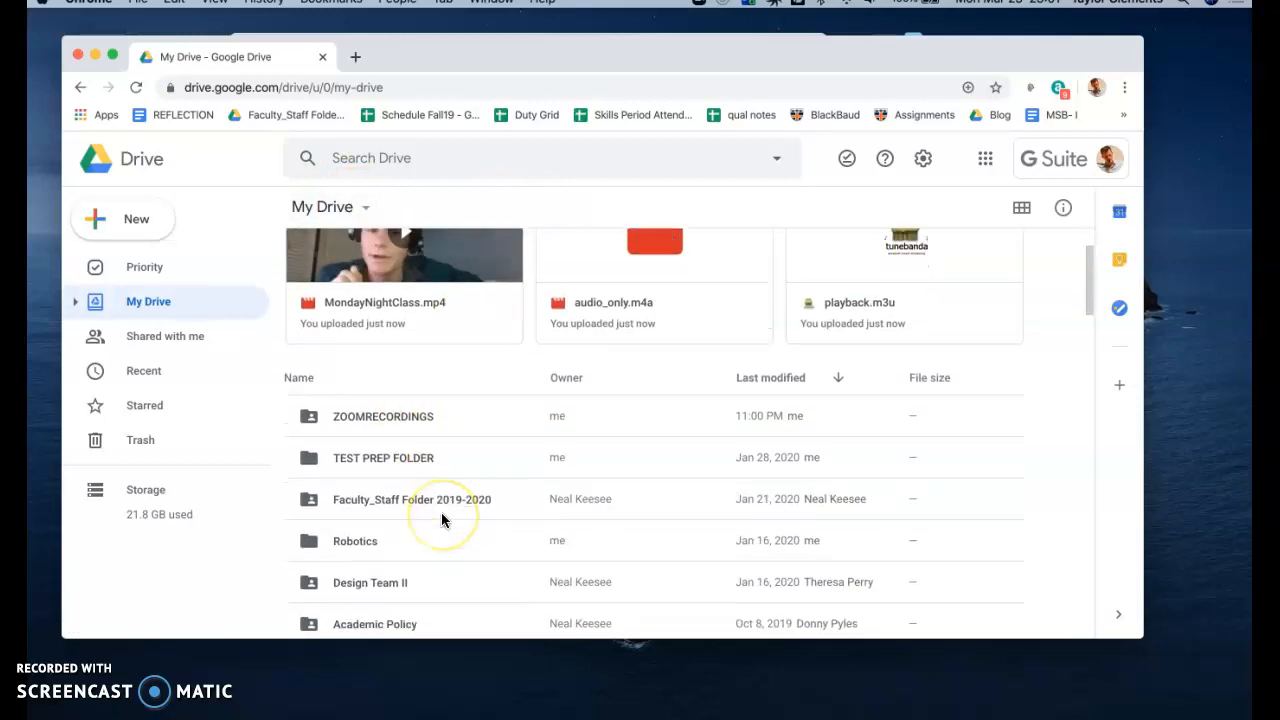
{"action": "scroll", "coordinate": [430, 514], "scroll_direction": "up", "scroll_amount": 2}
{"action": "left_click", "coordinate": [391, 513]}
{"action": "left_click", "coordinate": [391, 513]}
{"action": "double_click", "coordinate": [418, 299]}
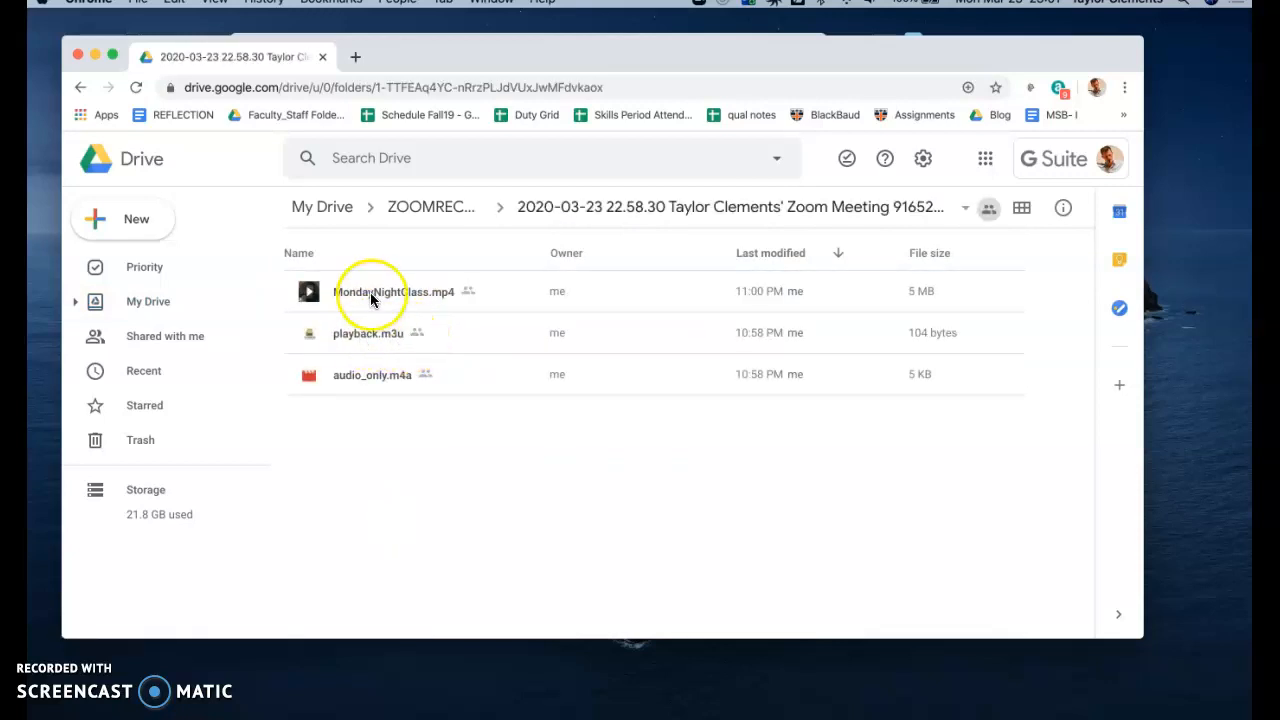
- Move MondayNightClass.mp4 to the Mechatronics19/20 folder in My Drive, accepting the change in who has access
{"action": "left_click", "coordinate": [371, 291]}
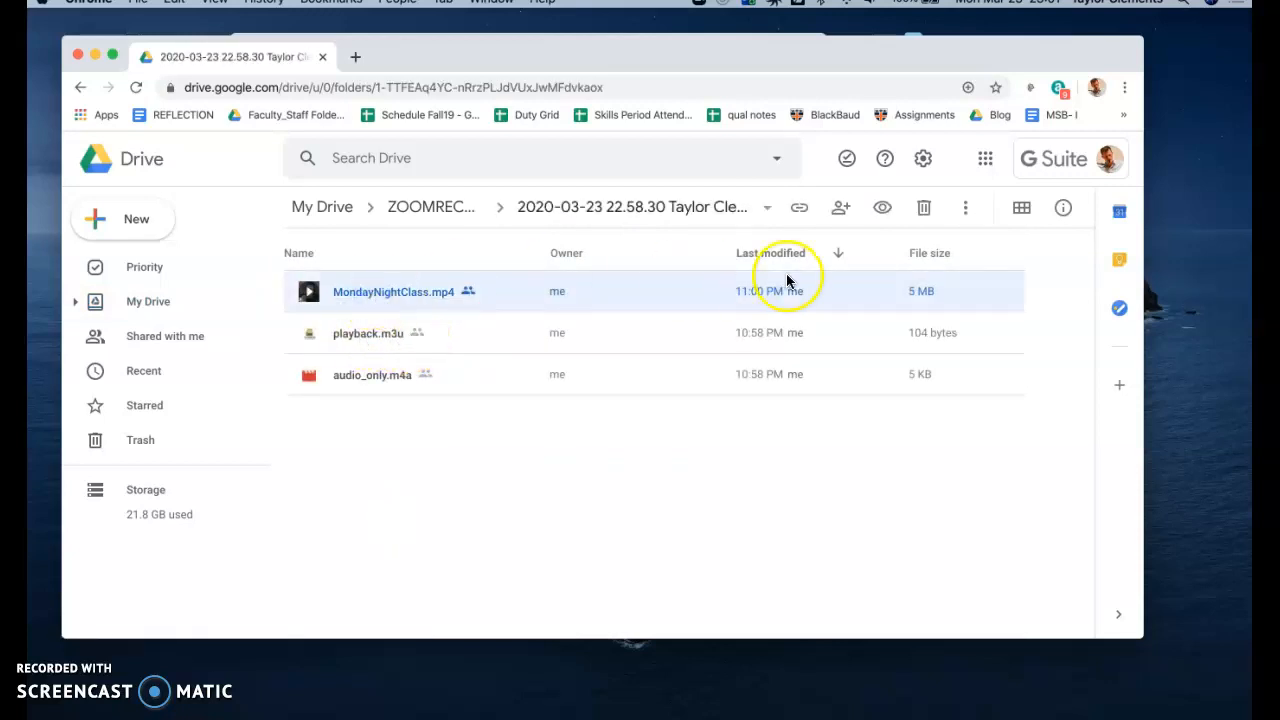
{"action": "right_click", "coordinate": [668, 300]}
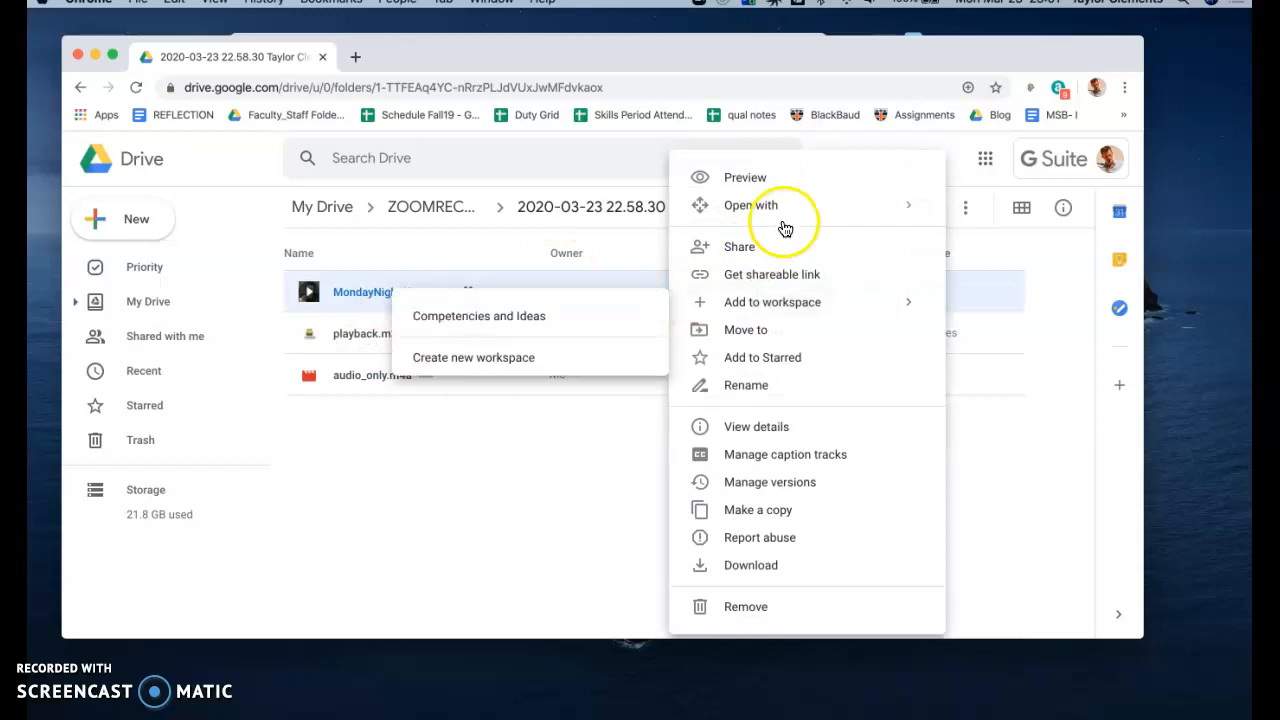
{"action": "left_click", "coordinate": [552, 549]}
{"action": "right_click", "coordinate": [506, 297]}
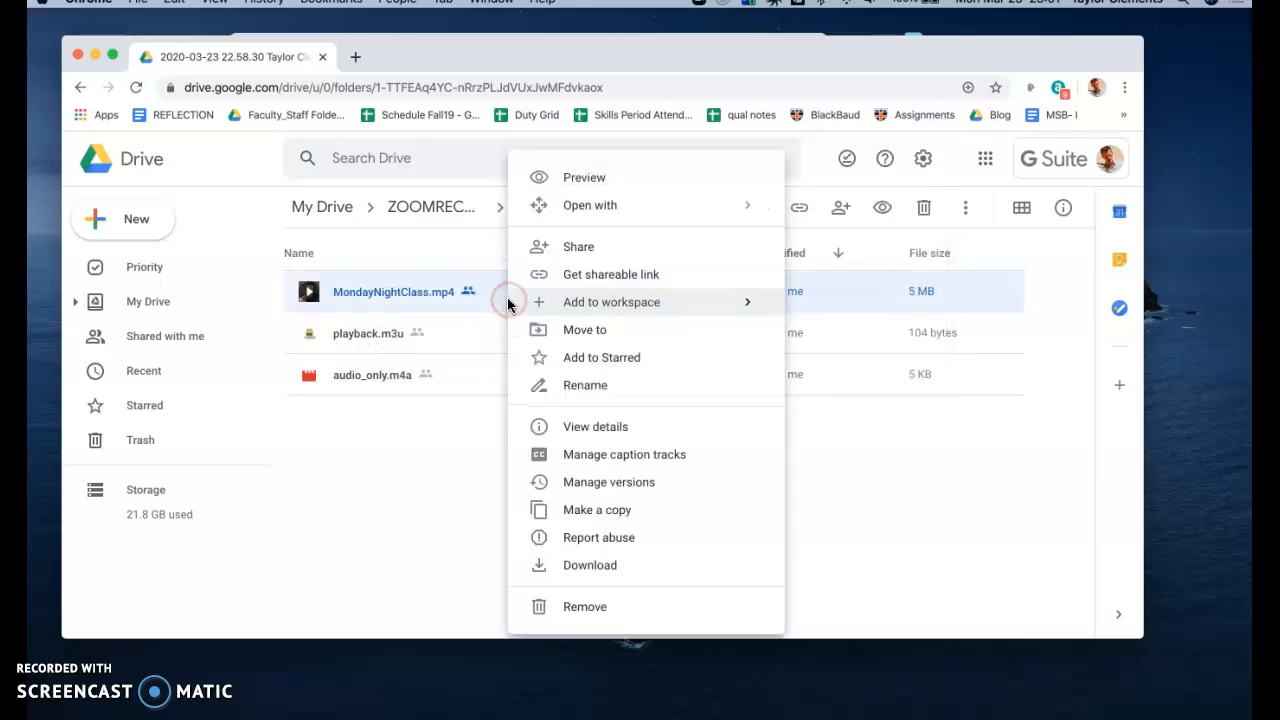
{"action": "left_click", "coordinate": [592, 335]}
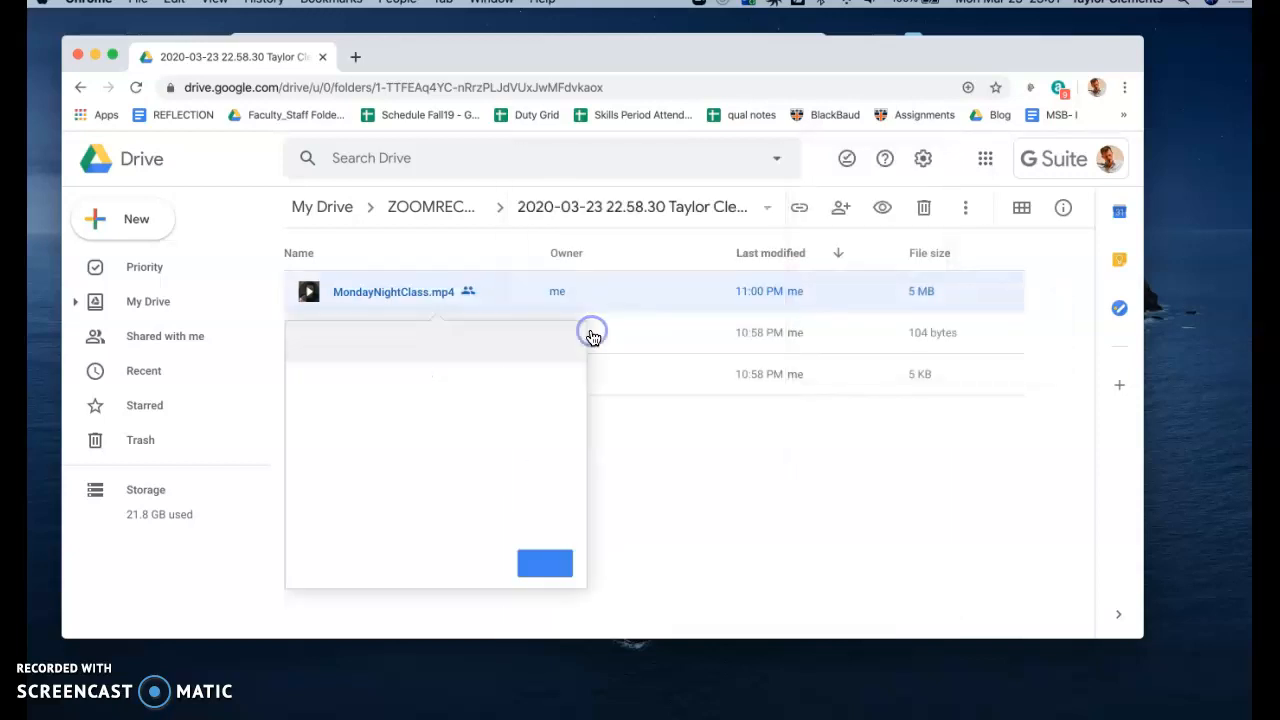
{"action": "left_click", "coordinate": [307, 356]}
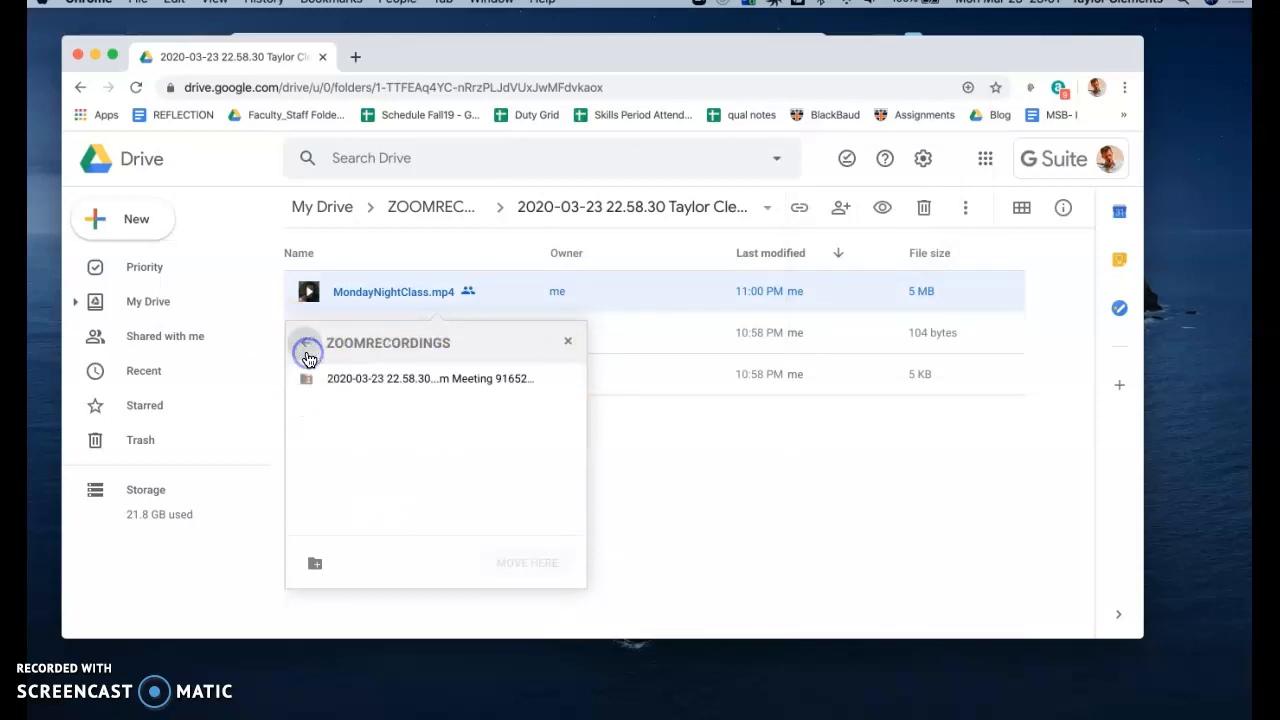
{"action": "left_click", "coordinate": [308, 358]}
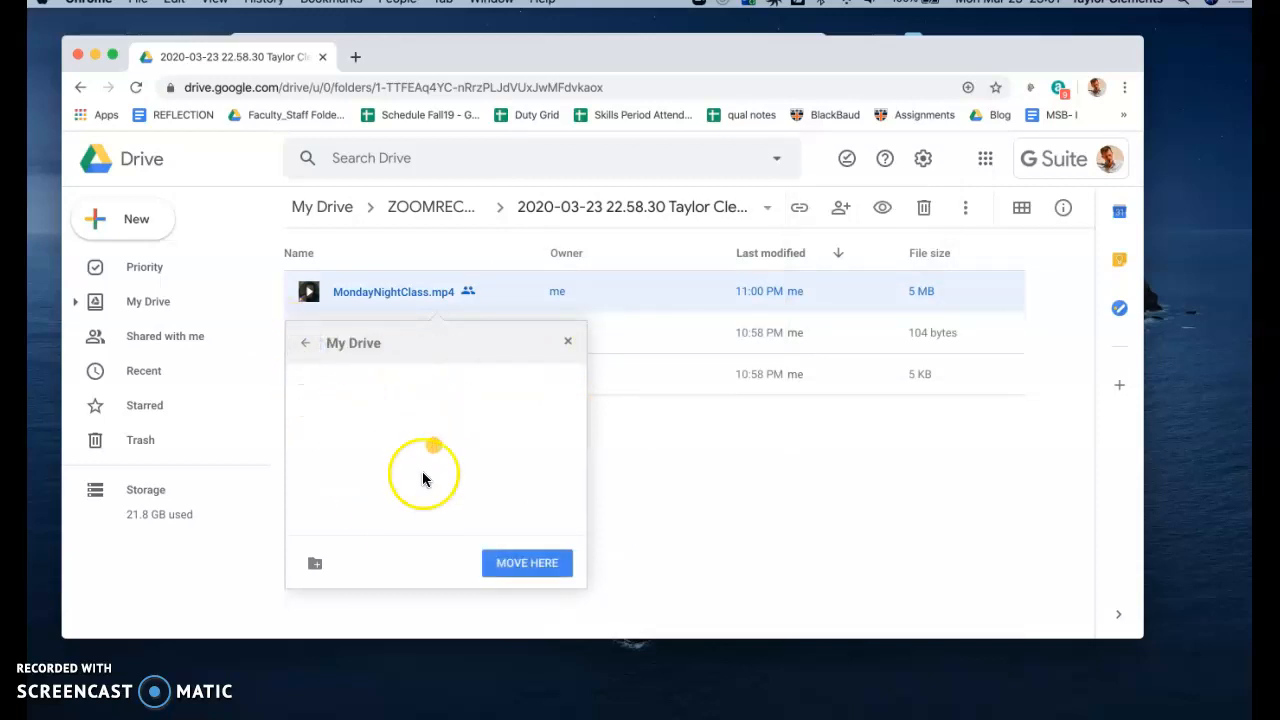
{"action": "scroll", "coordinate": [408, 425], "scroll_direction": "down", "scroll_amount": 3}
{"action": "scroll", "coordinate": [408, 425], "scroll_direction": "down", "scroll_amount": 3}
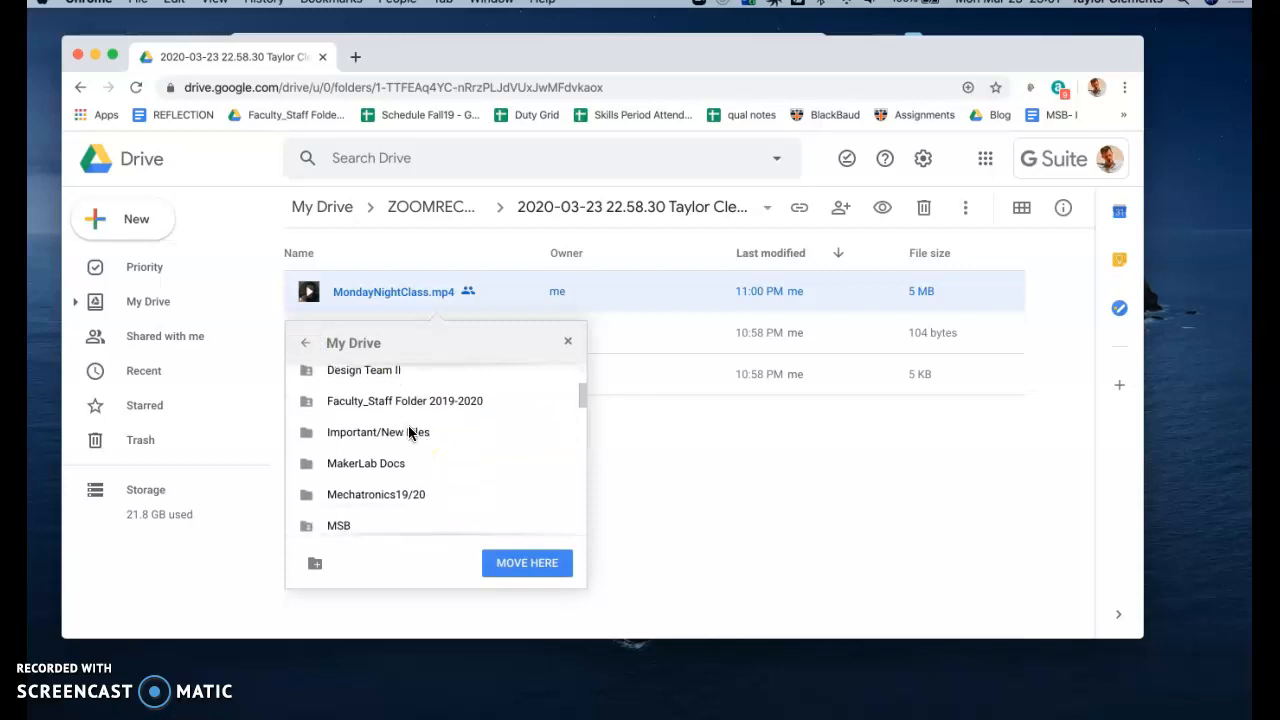
{"action": "left_click", "coordinate": [408, 433]}
{"action": "left_click", "coordinate": [530, 561]}
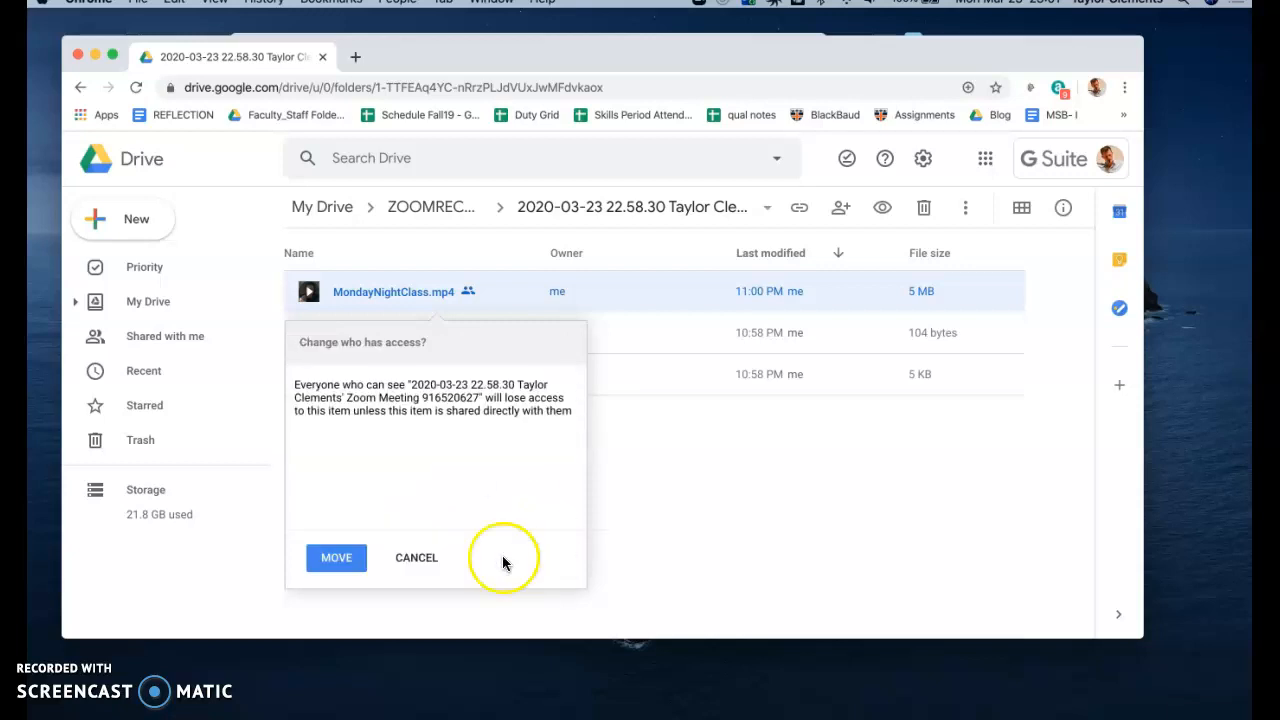
{"action": "left_click", "coordinate": [334, 557]}
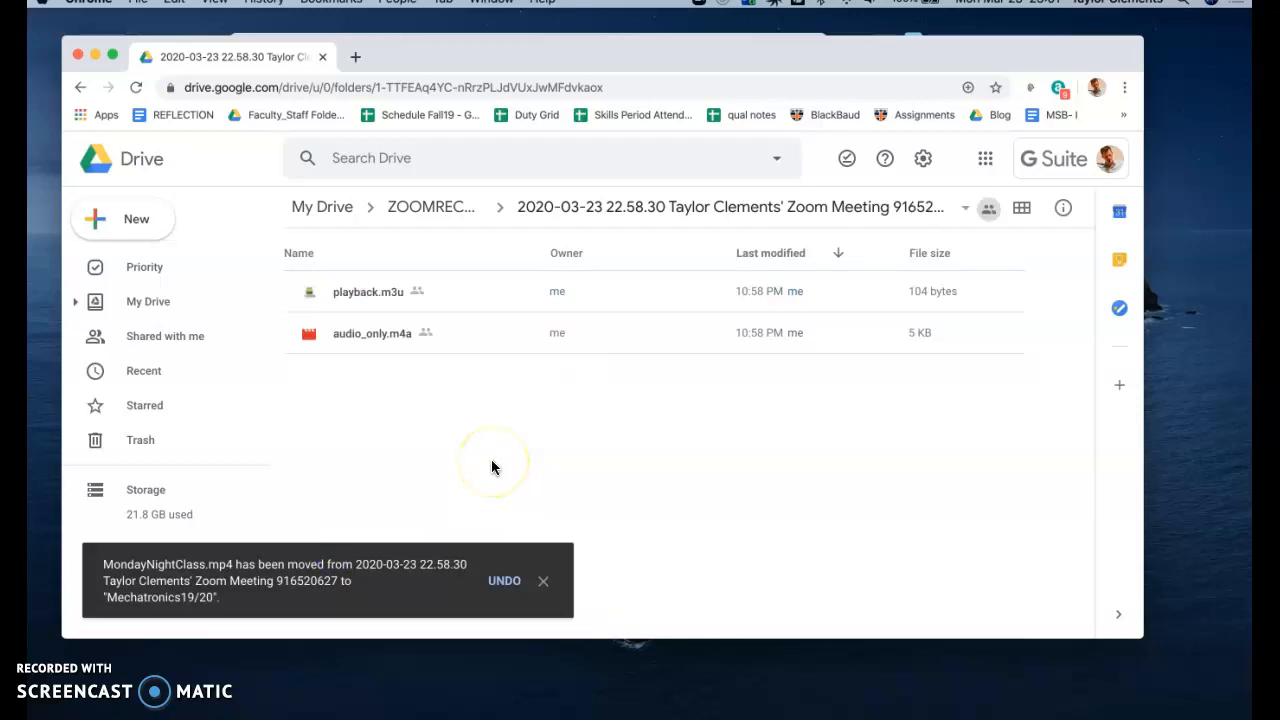
{"action": "left_click", "coordinate": [542, 576]}
- Return to the ZOOMRECORDINGS folder, close the browser window and switch to Zoom
{"action": "left_click", "coordinate": [434, 206]}
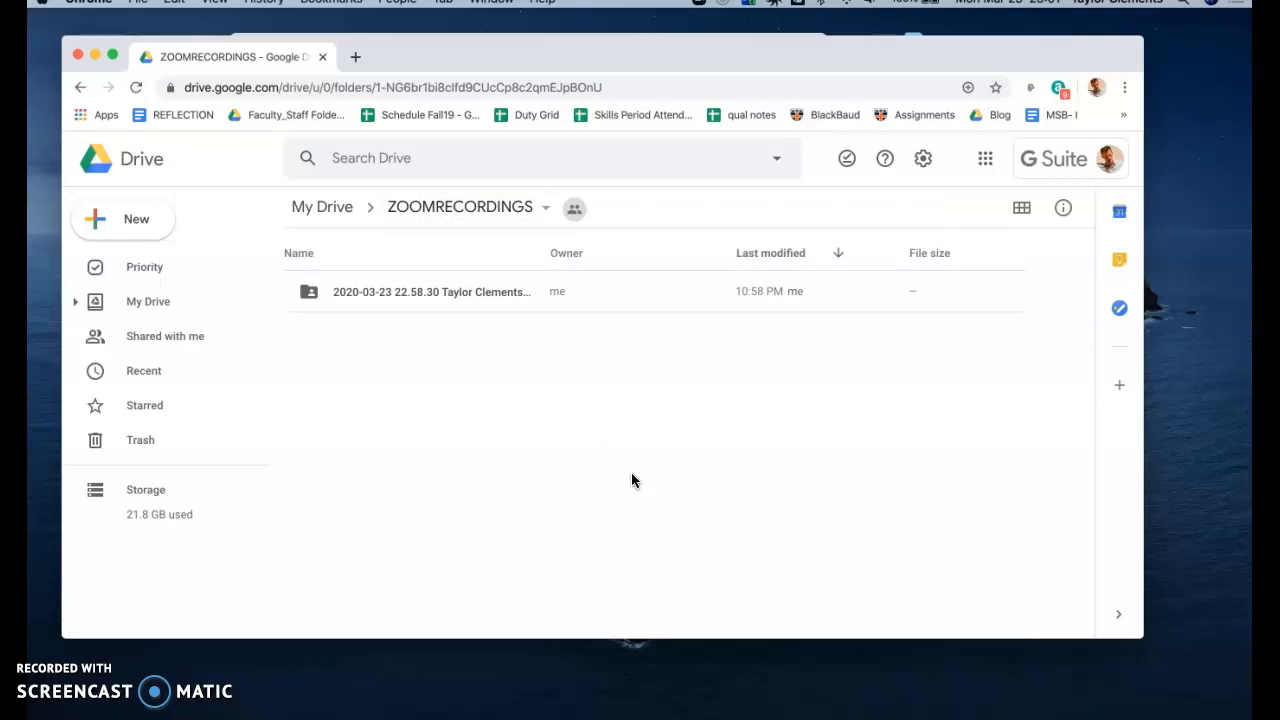
{"action": "left_click", "coordinate": [78, 57]}
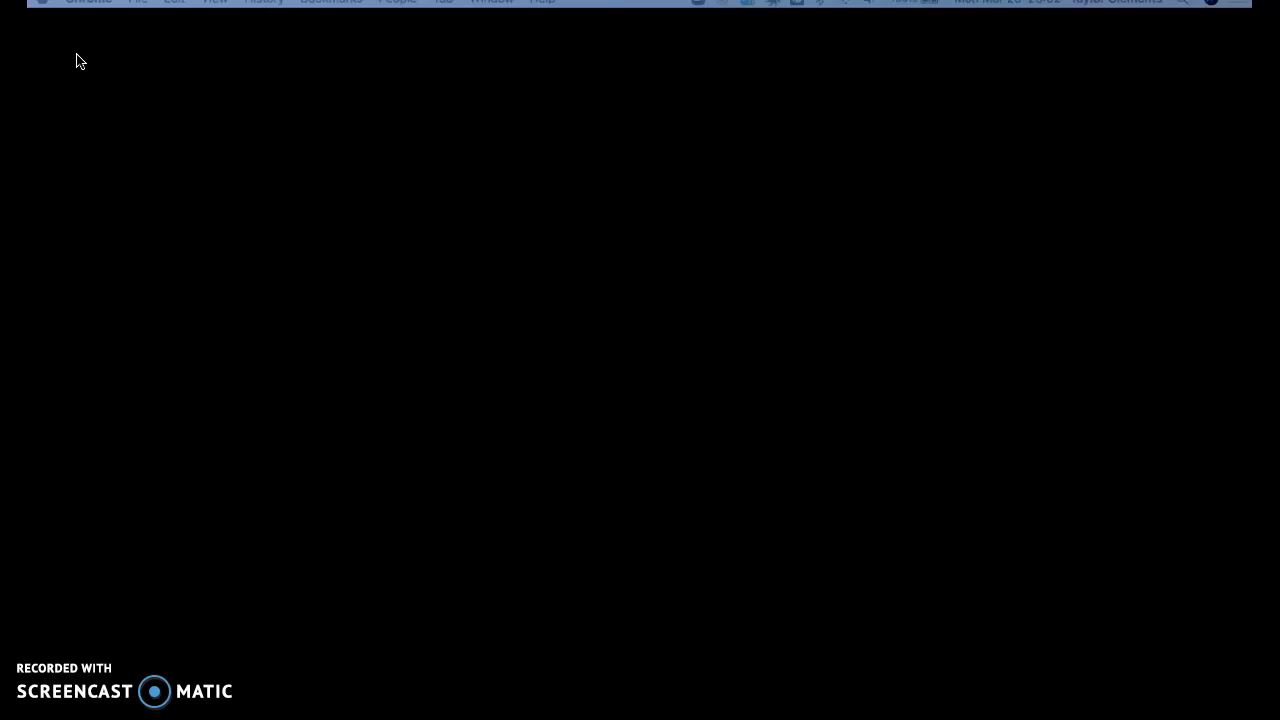
{"action": "left_click_drag", "start_coordinate": [386, 91], "coordinate": [351, 59]}
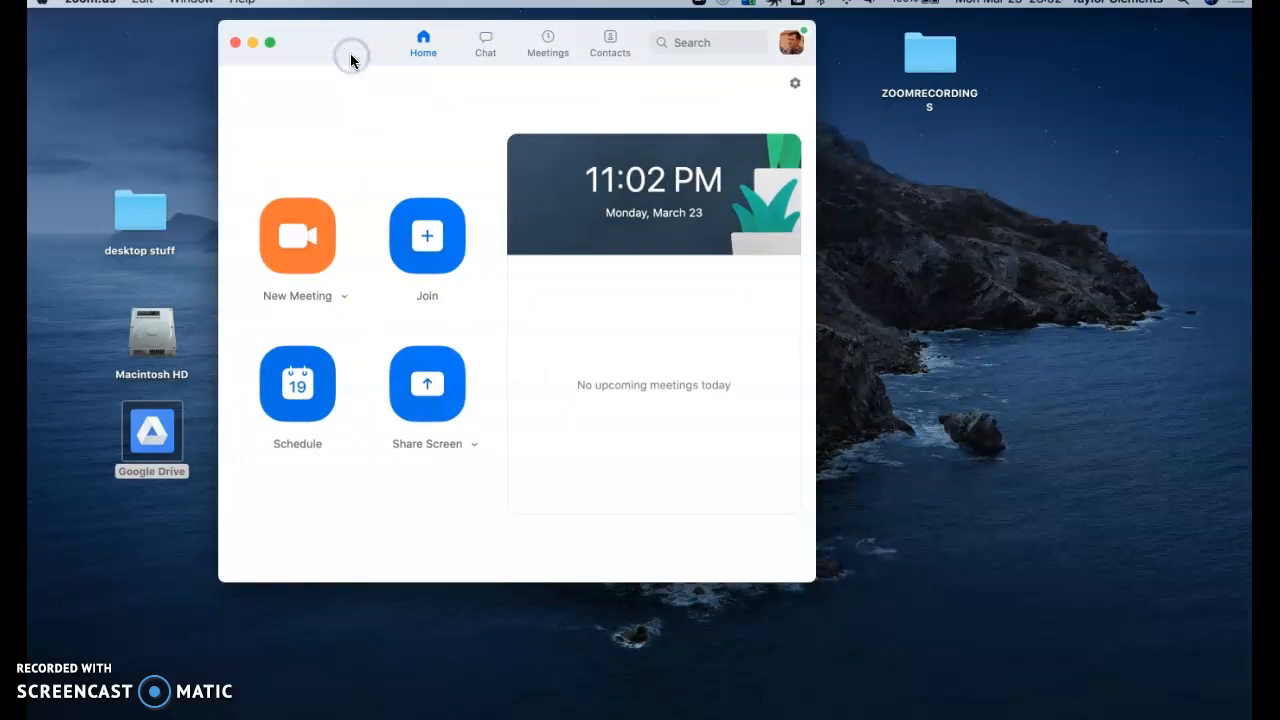